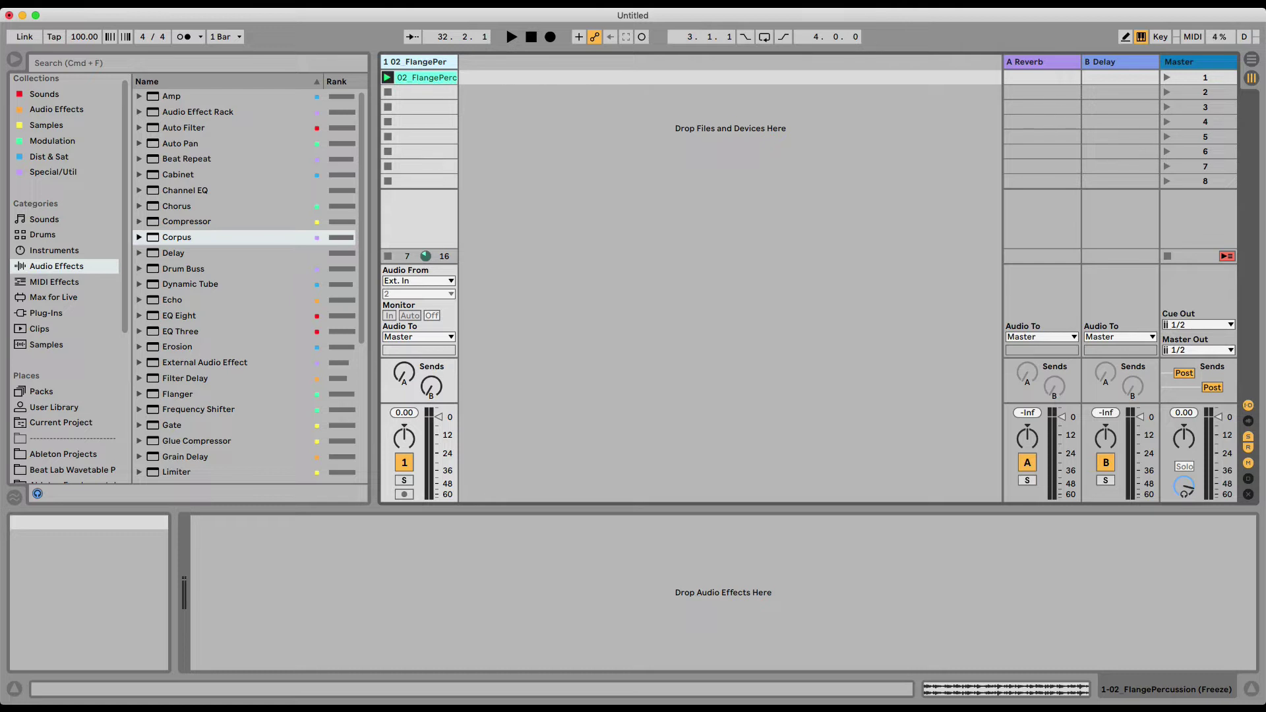
# - Reveal the 02_FlangePerc loop's source in The Forge by Hecq Loops folder, then play it
pyautogui.doubleClick(435, 77)
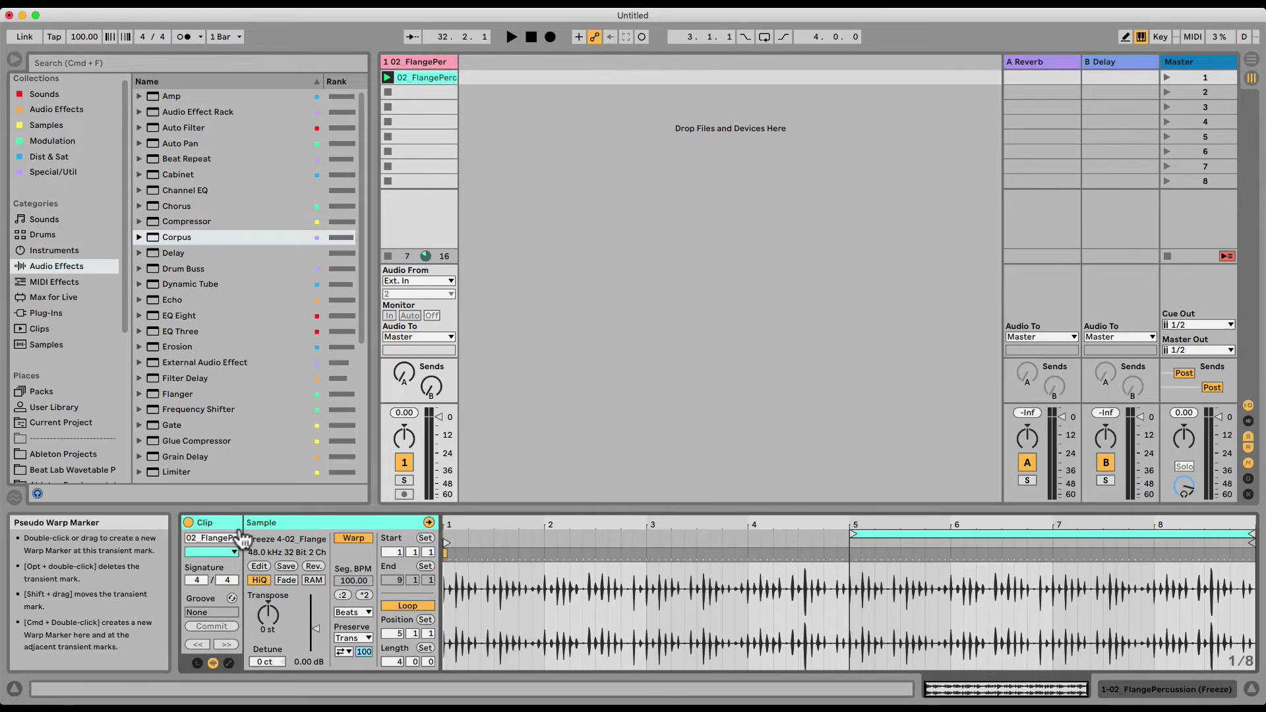
pyautogui.click(46, 391)
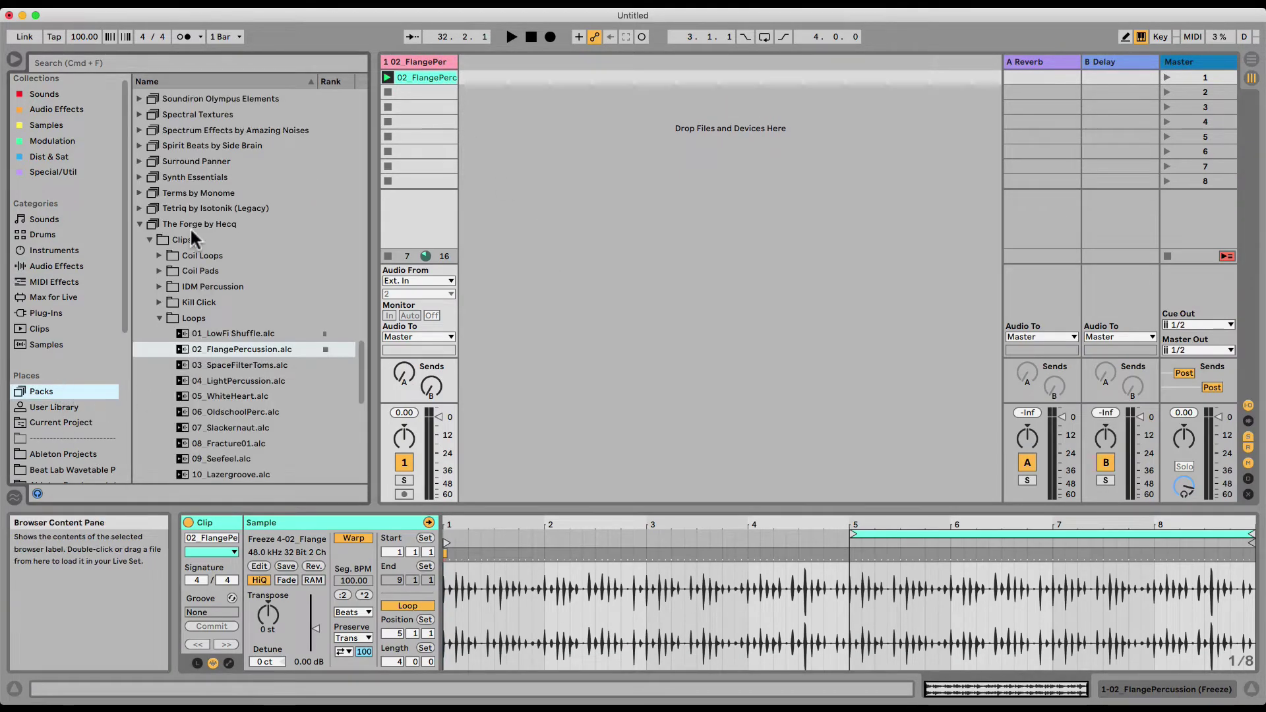
pyautogui.click(587, 240)
pyautogui.press('space')
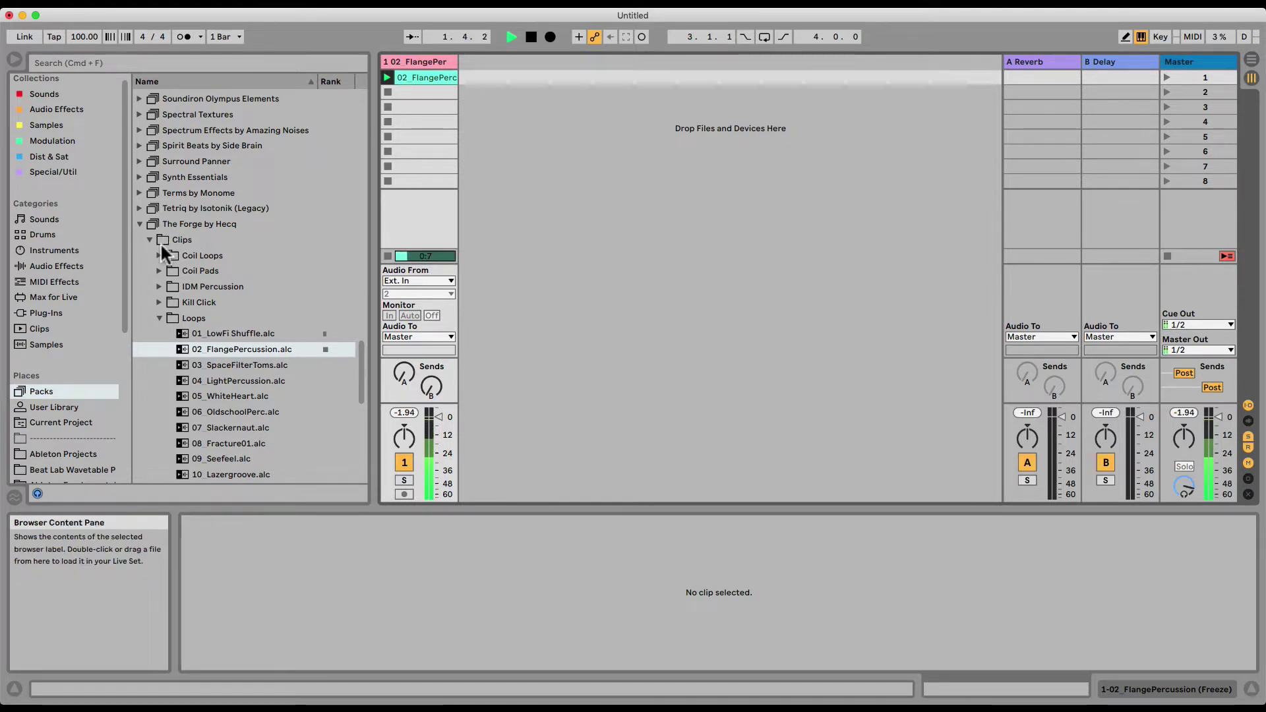
# - Add Corpus from Audio Effects to the FlangePerc percussion track
pyautogui.click(60, 266)
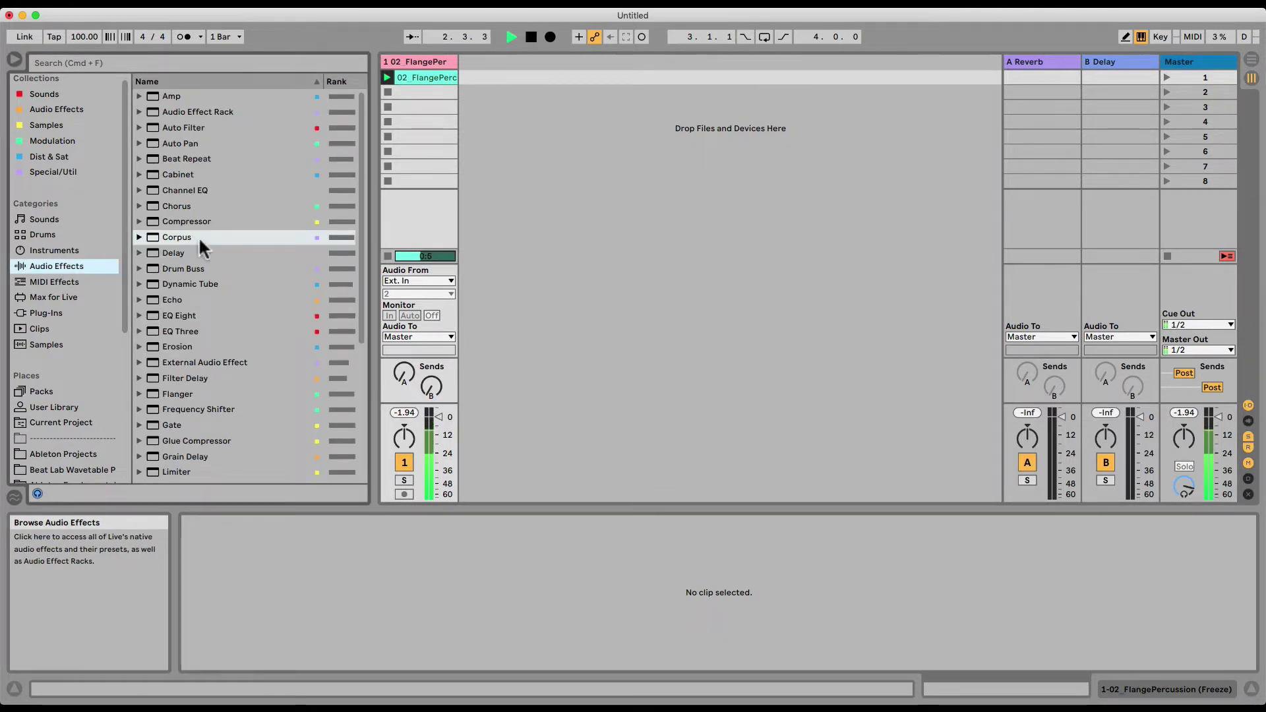
pyautogui.moveTo(183, 238); pyautogui.dragTo(429, 167)
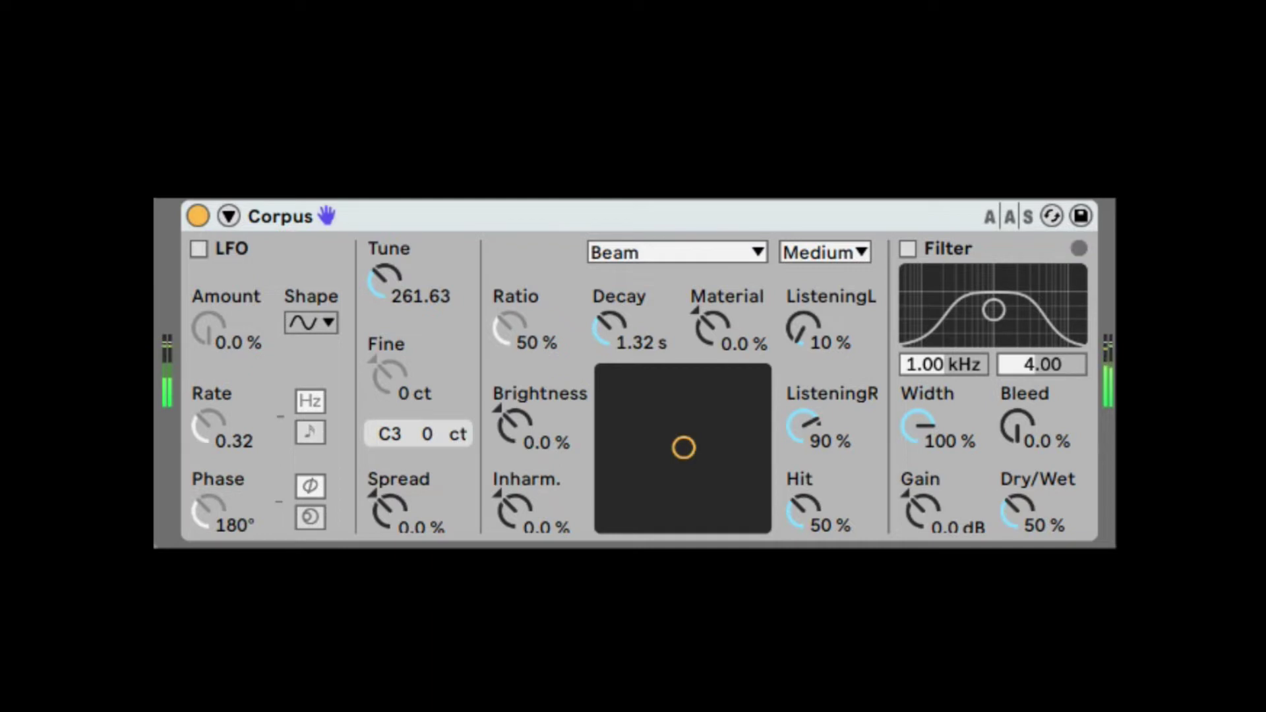
# - Sweep the Corpus Dry/Wet from 0 % dry to 100 % fully wet
pyautogui.moveTo(1037, 517); pyautogui.dragTo(1037, 431)
pyautogui.moveTo(1029, 518); pyautogui.dragTo(1029, 688)
pyautogui.moveTo(1028, 514); pyautogui.dragTo(1029, 342)
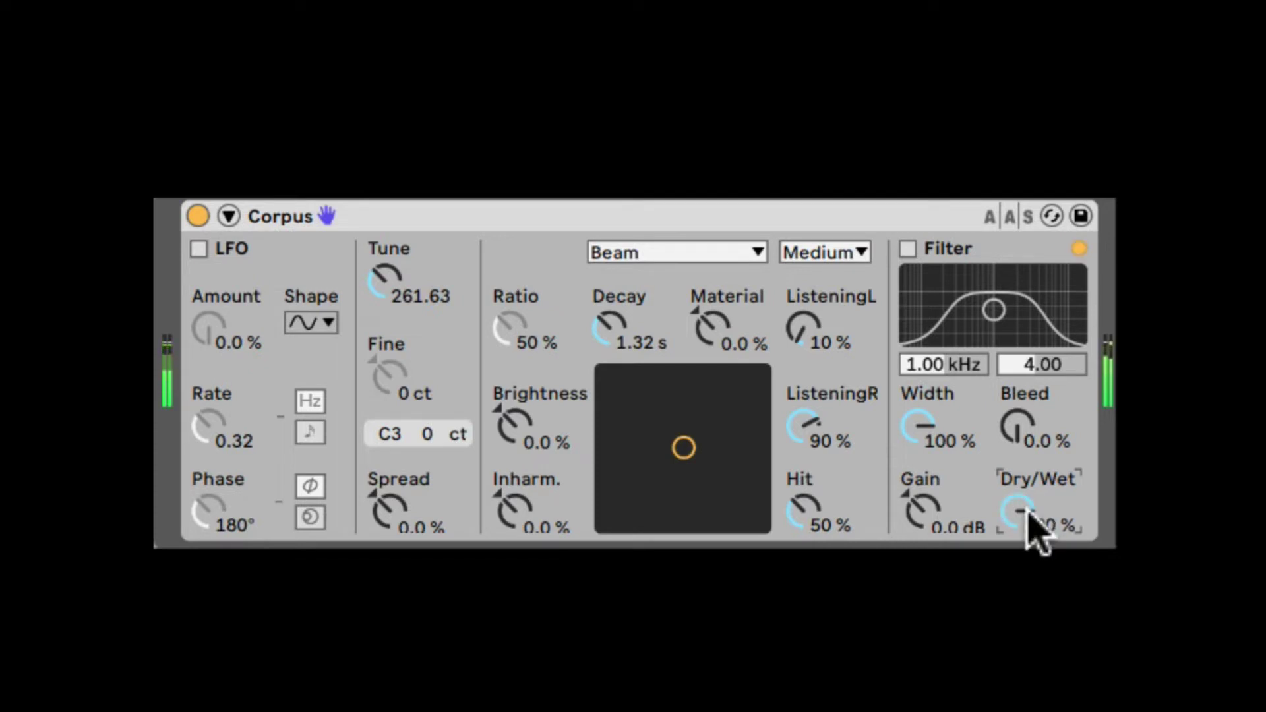
pyautogui.click(673, 252)
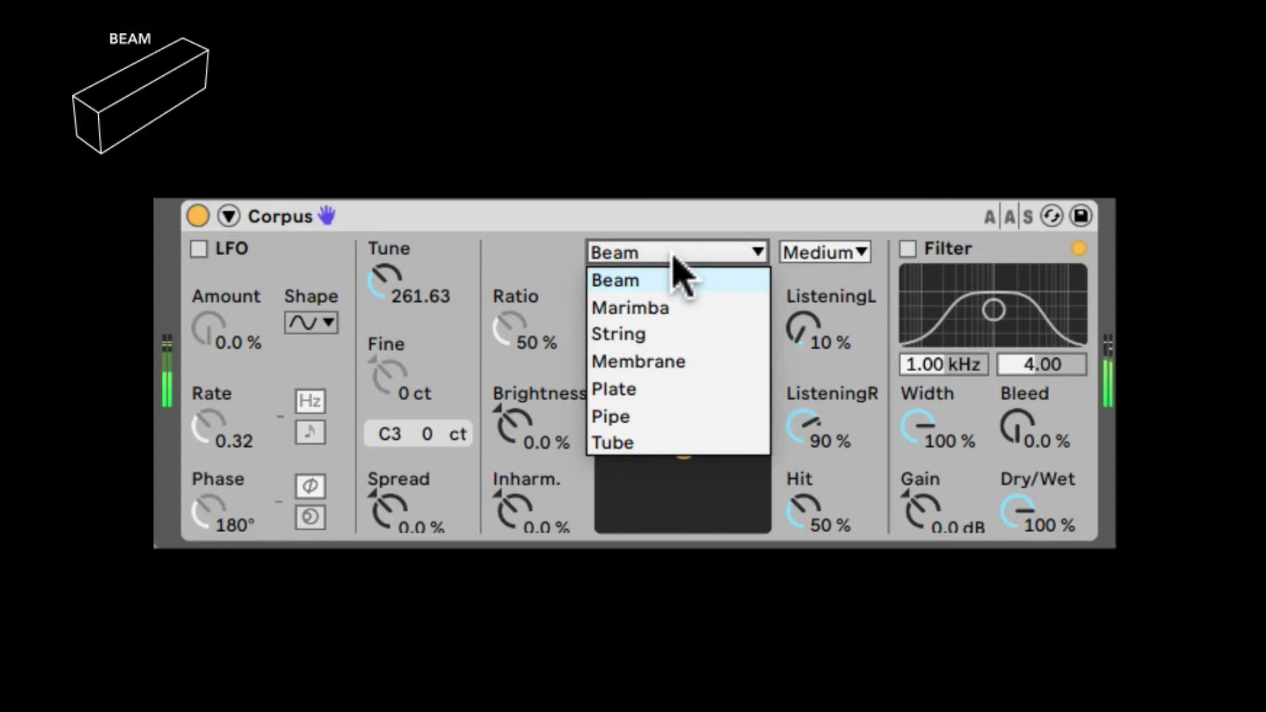
# - Audition the Marimba, String, Membrane and Plate resonator types in turn
pyautogui.click(661, 304)
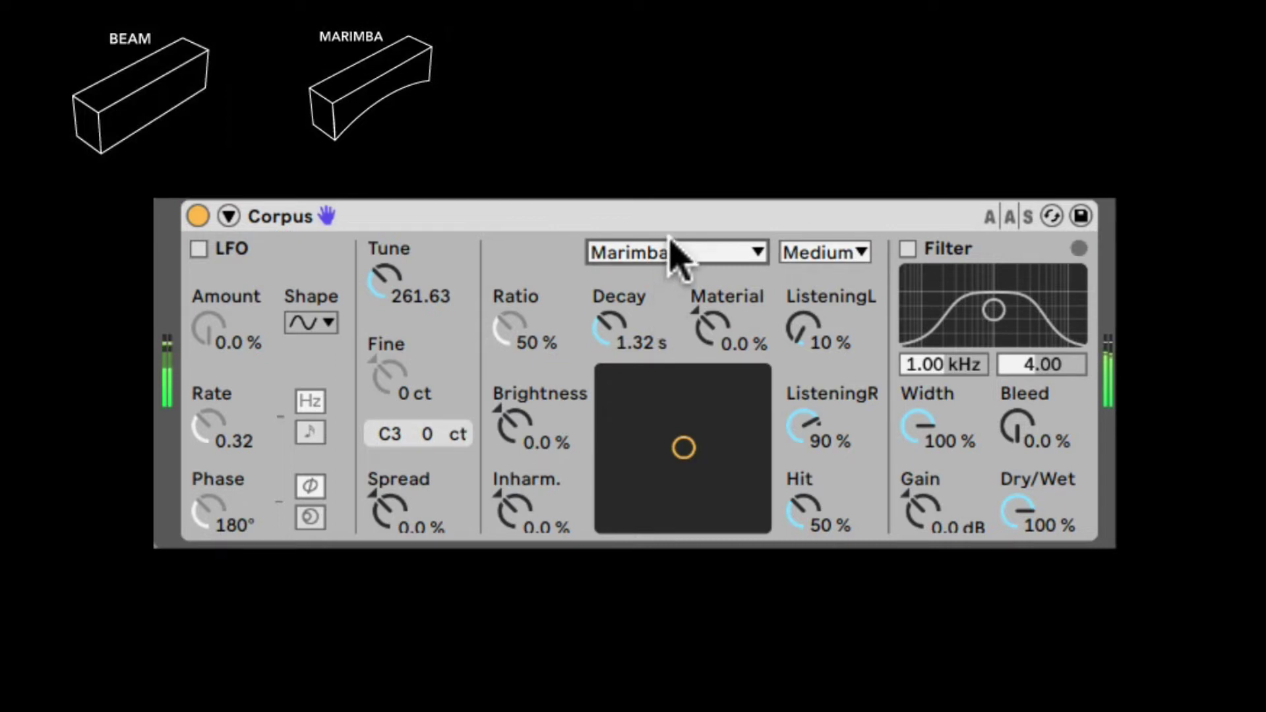
pyautogui.click(671, 249)
pyautogui.click(657, 338)
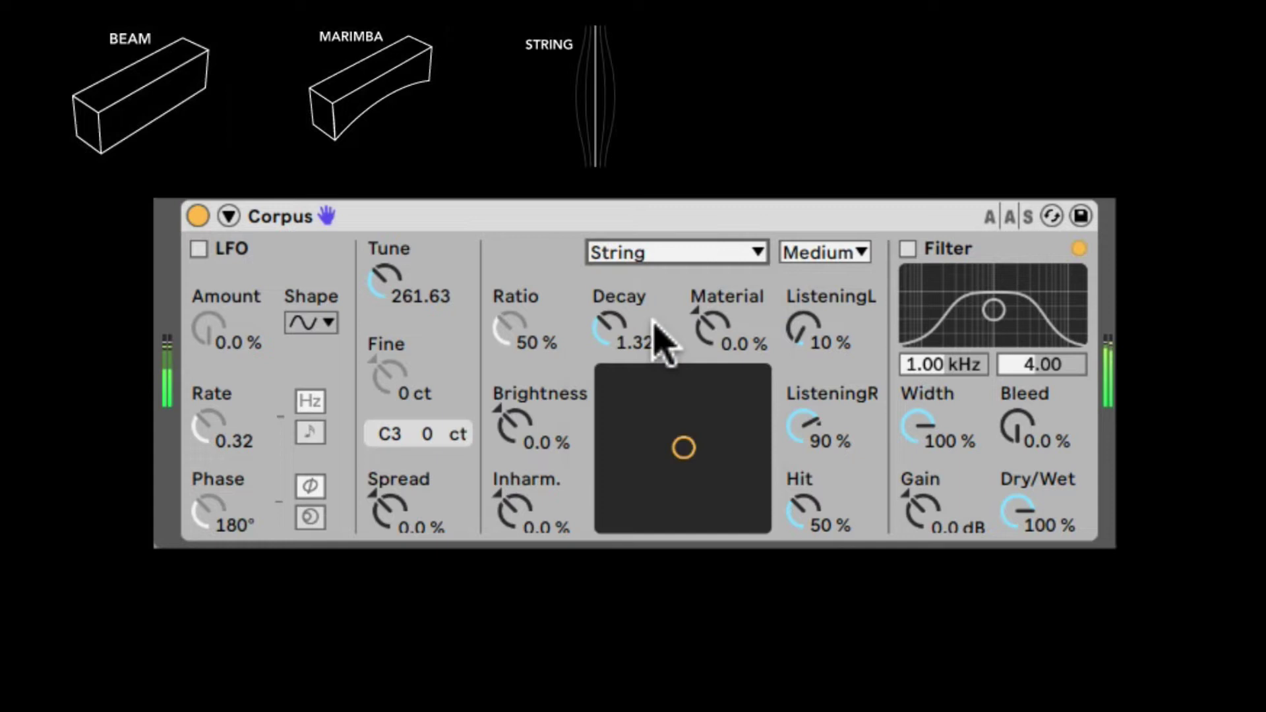
pyautogui.click(672, 257)
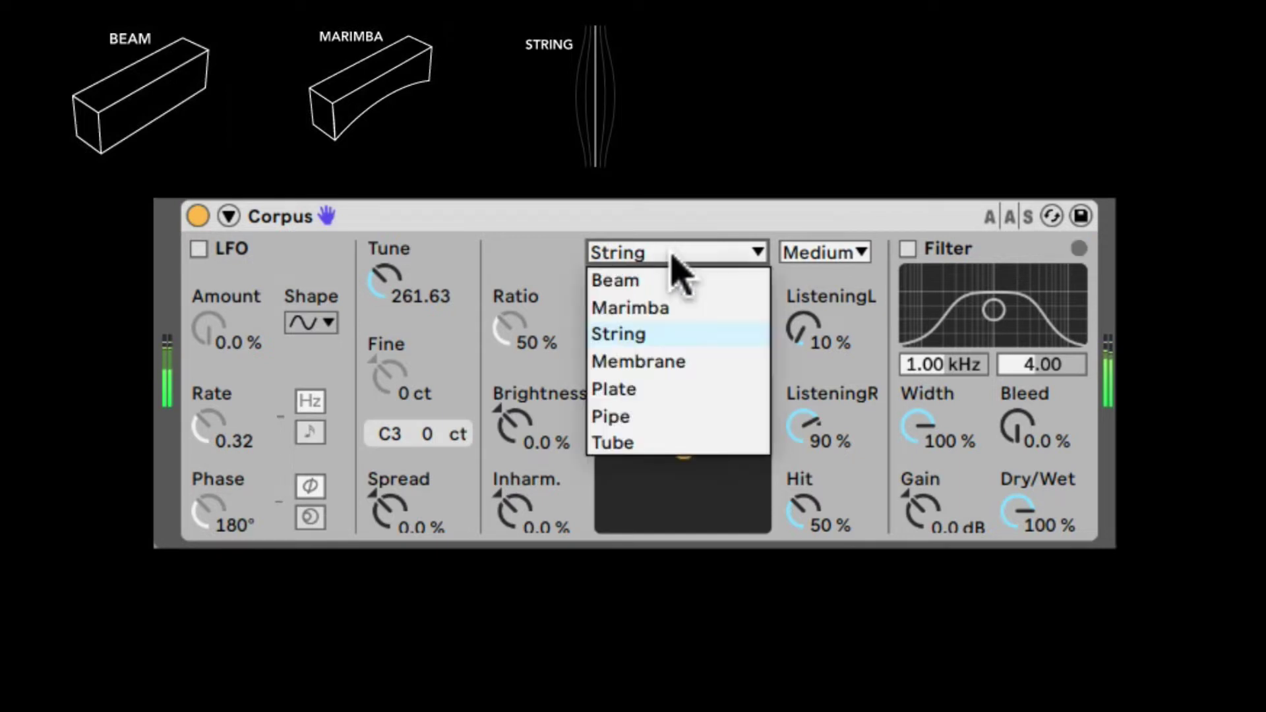
pyautogui.click(650, 360)
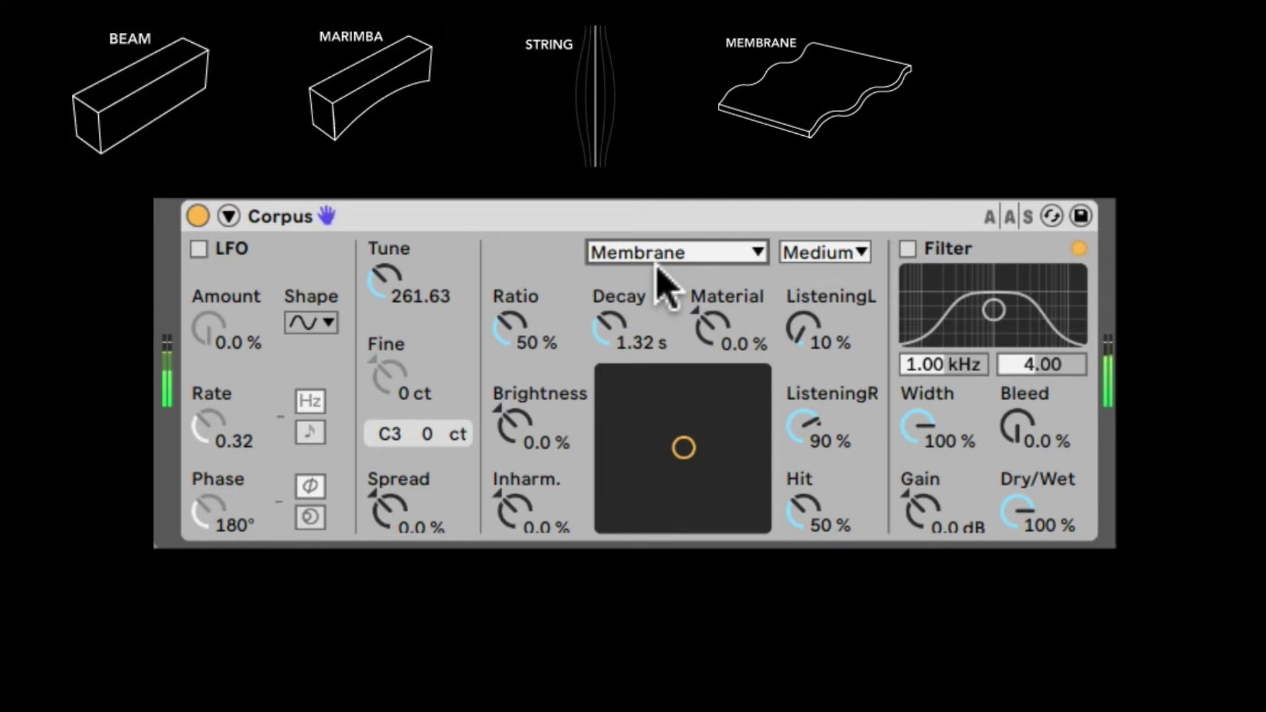
pyautogui.click(672, 254)
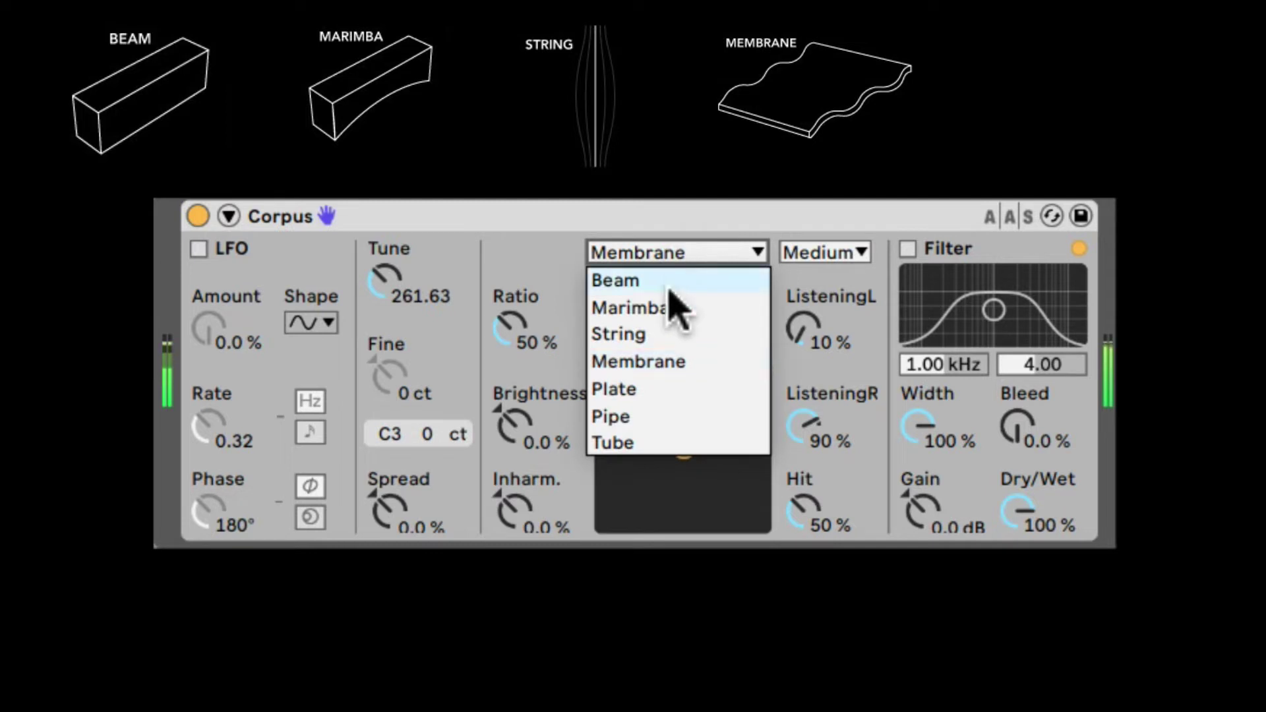
pyautogui.click(656, 390)
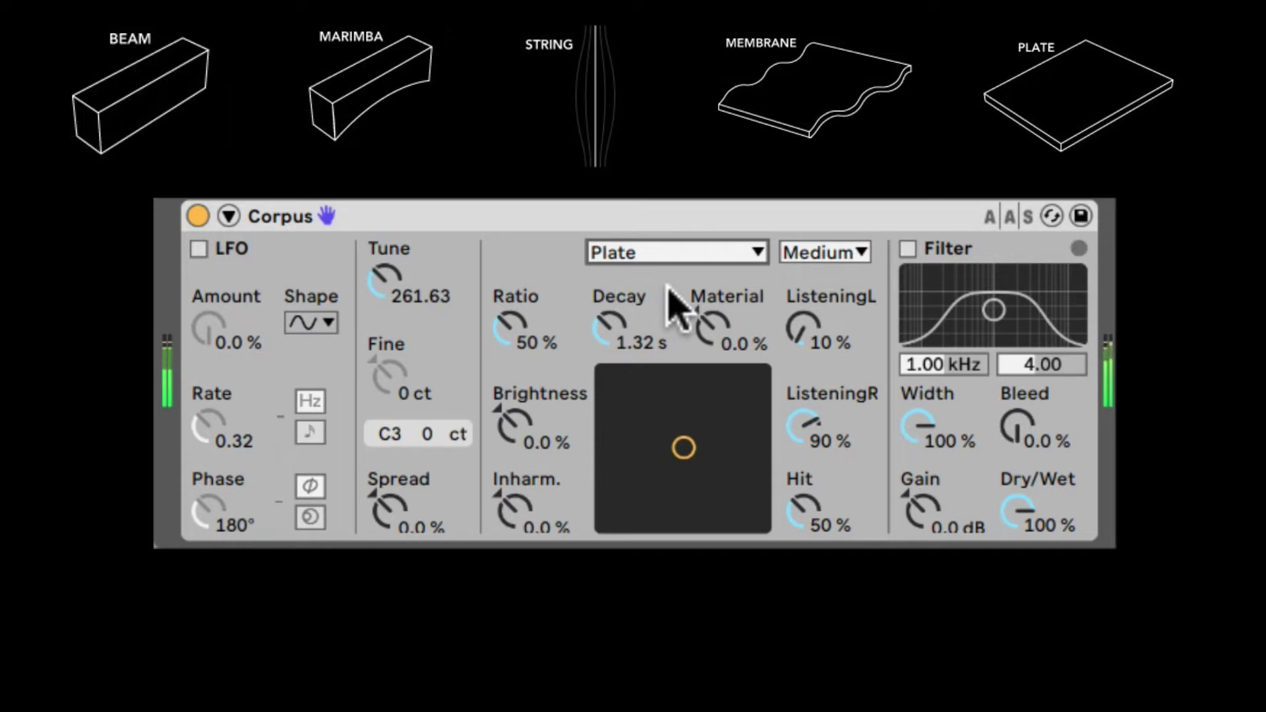
# - Audition the Pipe and Tube resonator types
pyautogui.click(677, 253)
pyautogui.click(633, 417)
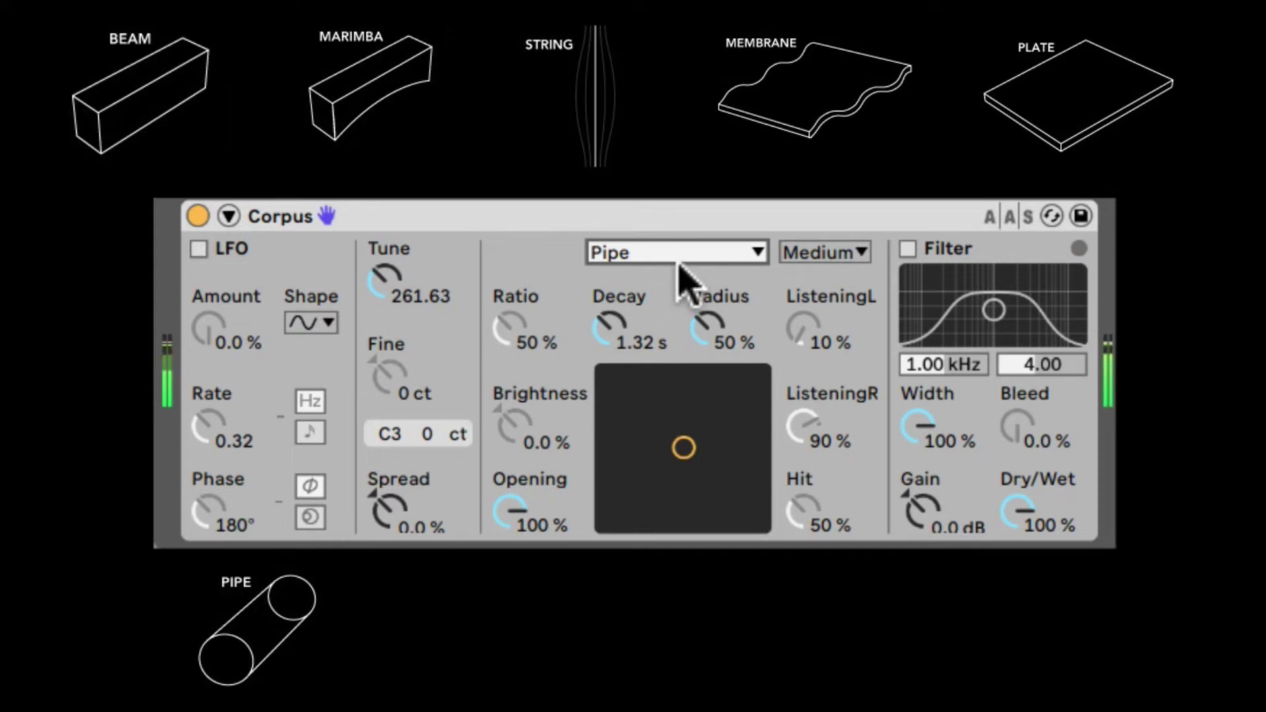
pyautogui.click(523, 514)
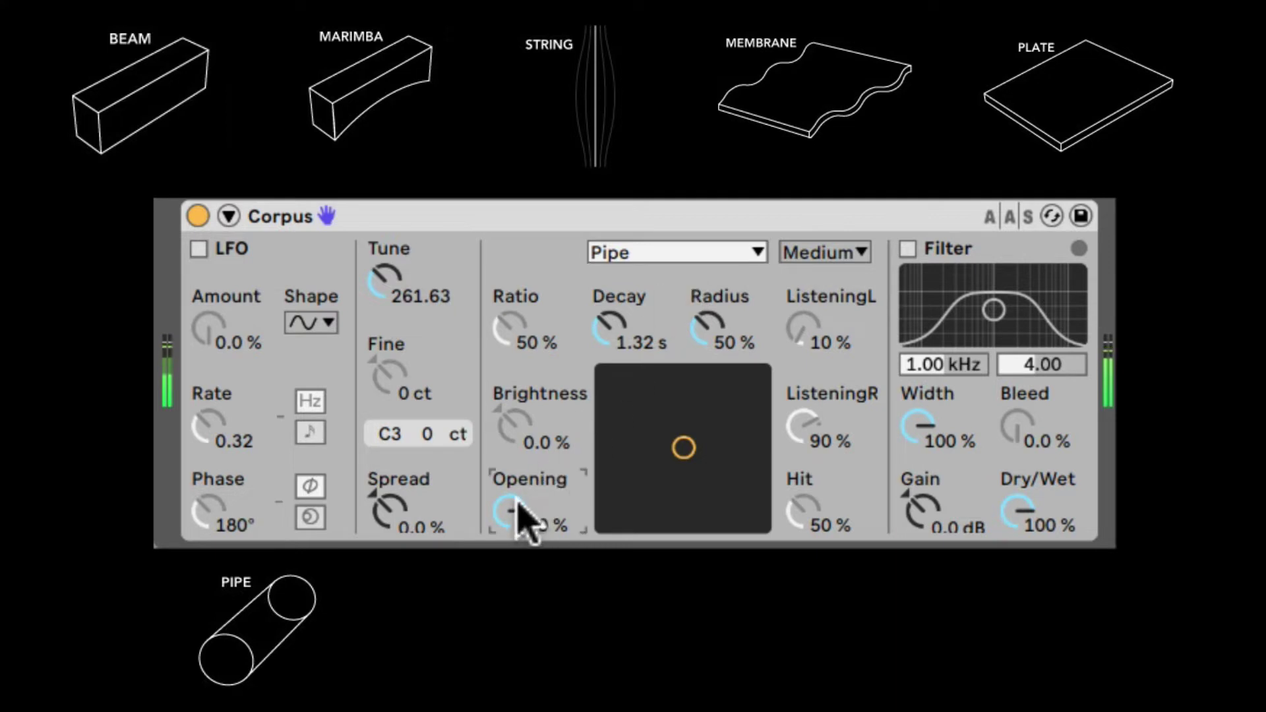
pyautogui.click(656, 254)
pyautogui.click(613, 442)
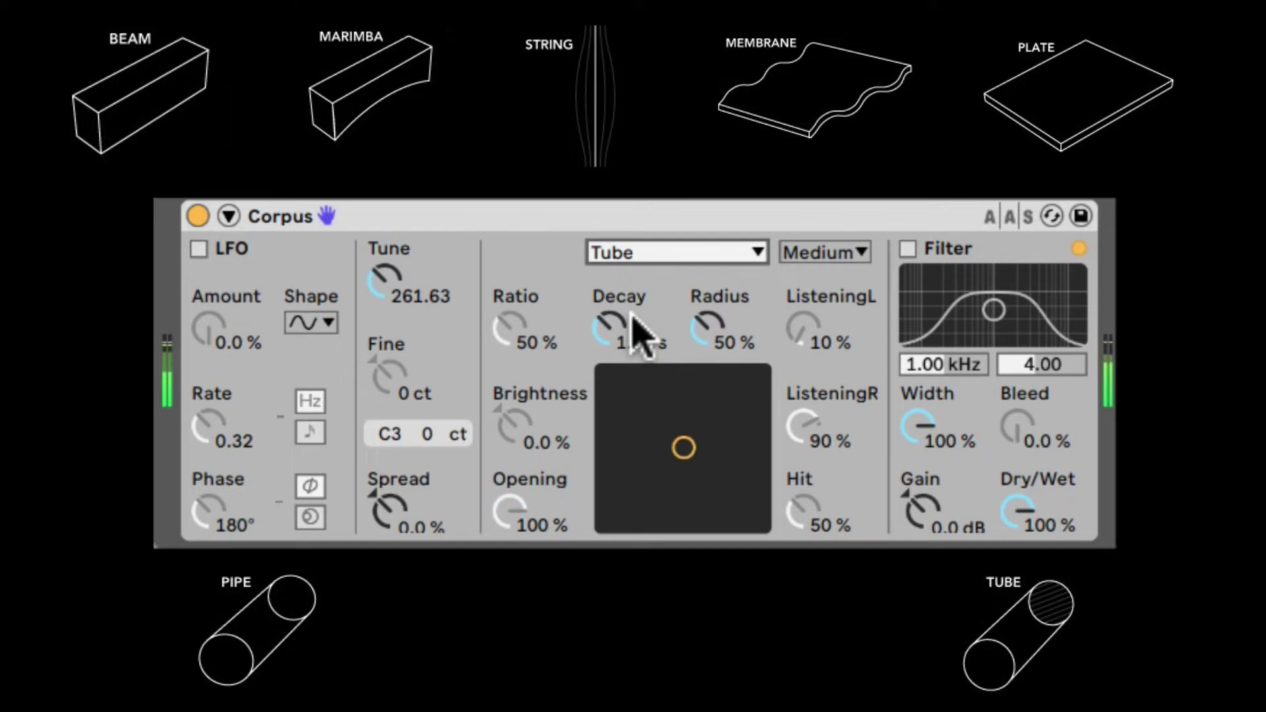
pyautogui.click(688, 252)
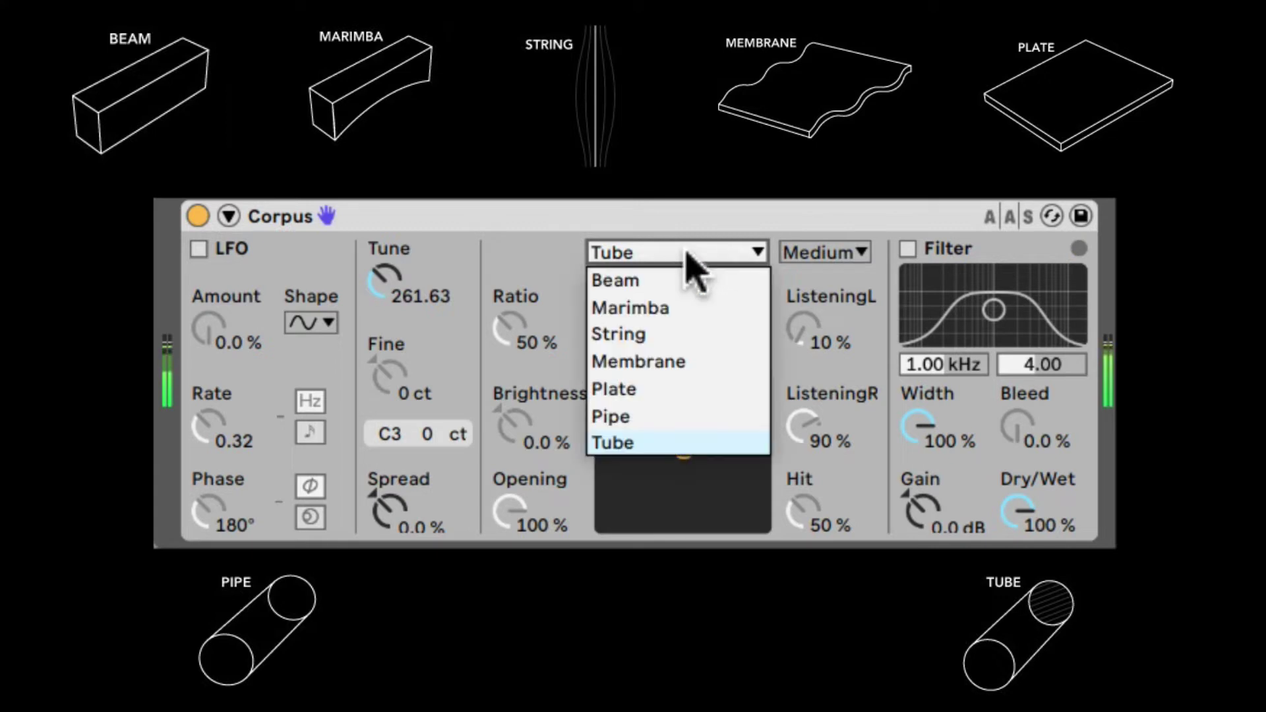
# - Return to String and try Basic and Full resonance quality, settling on Few
pyautogui.click(654, 336)
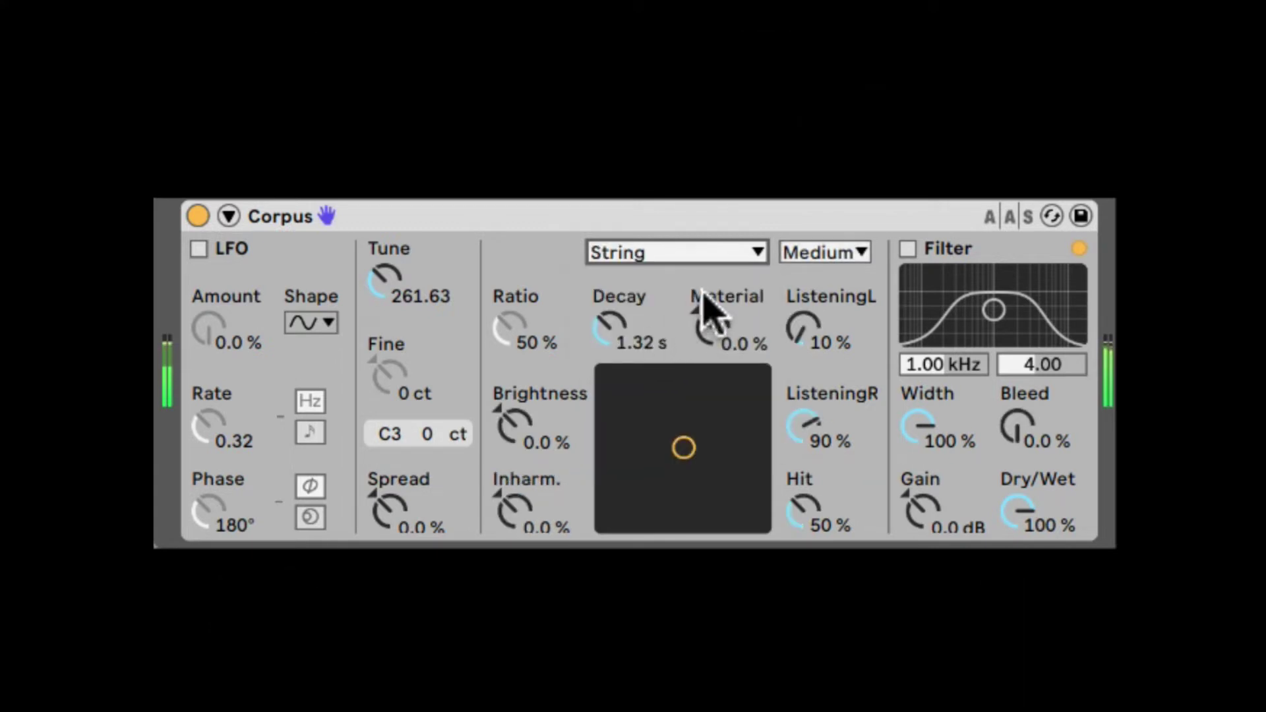
pyautogui.click(815, 257)
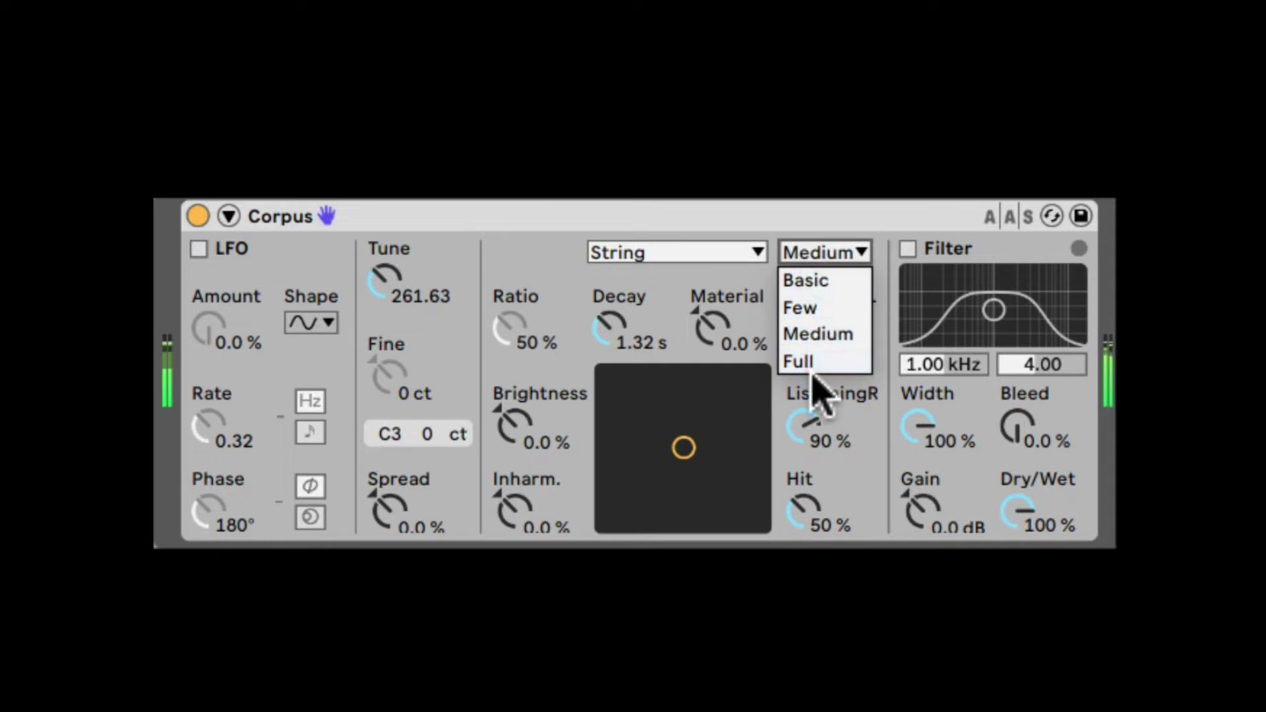
pyautogui.click(824, 282)
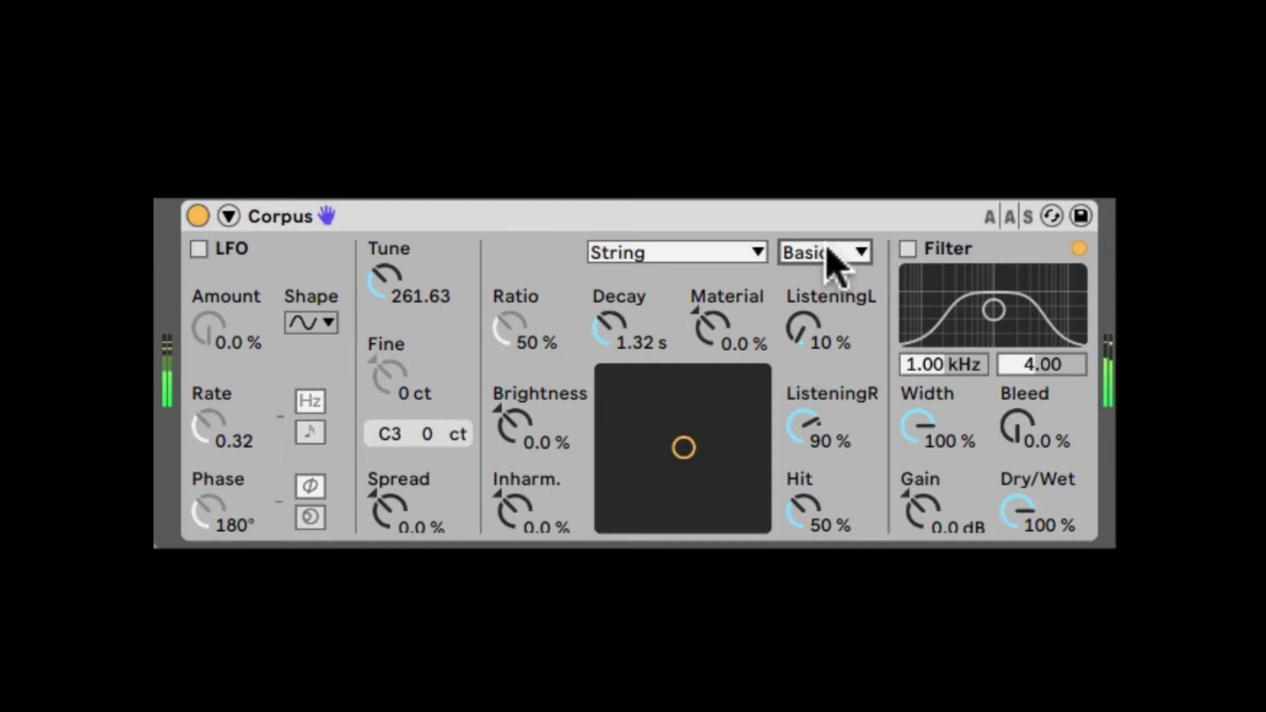
pyautogui.click(831, 261)
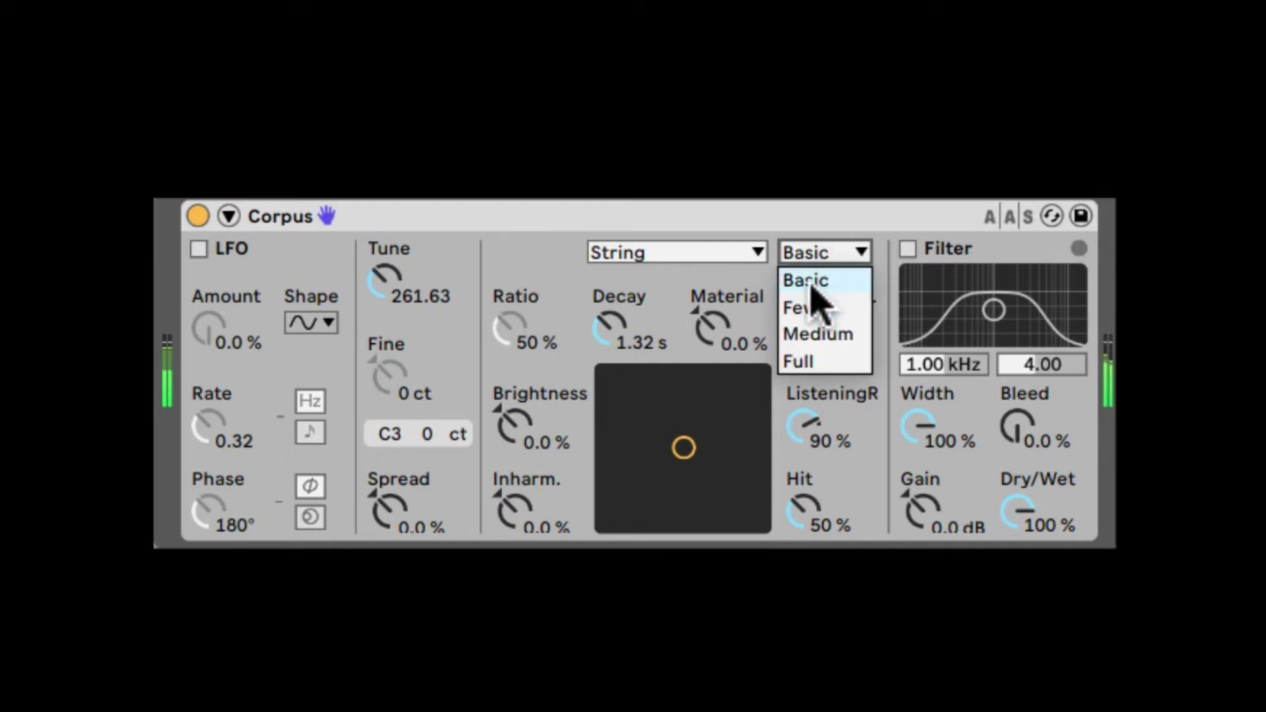
pyautogui.click(814, 281)
pyautogui.click(815, 255)
pyautogui.click(804, 360)
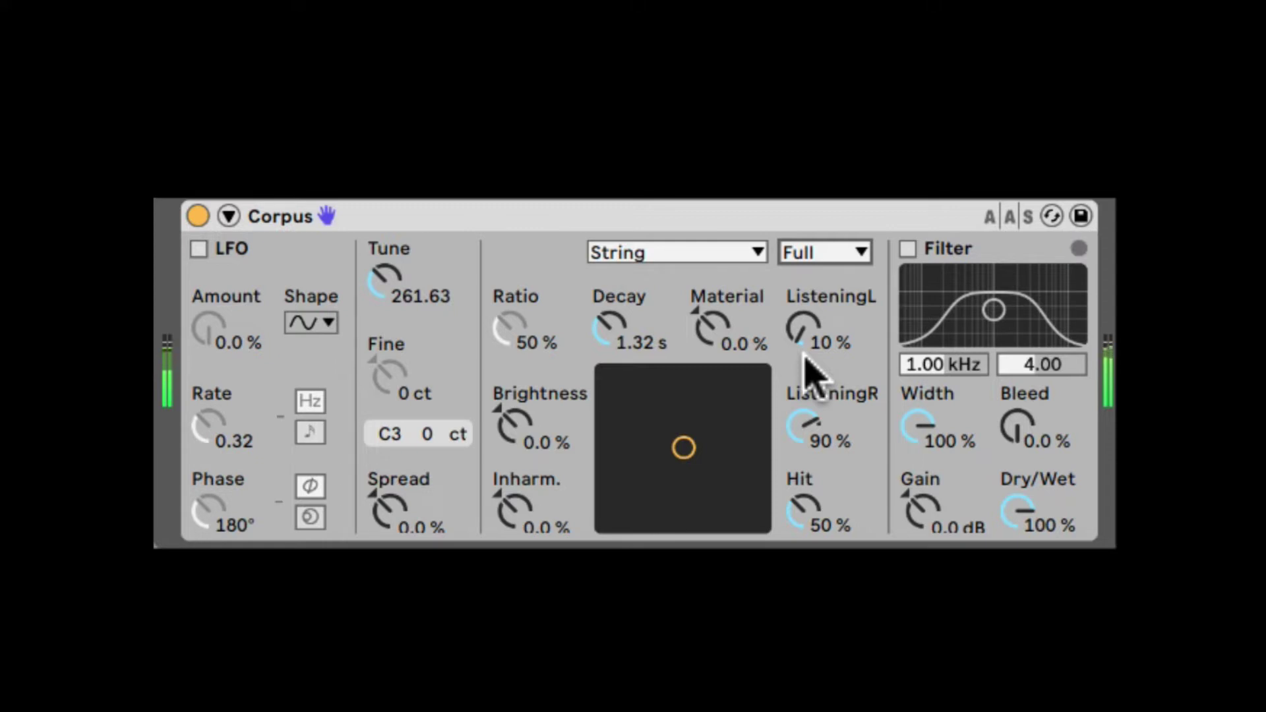
pyautogui.click(800, 251)
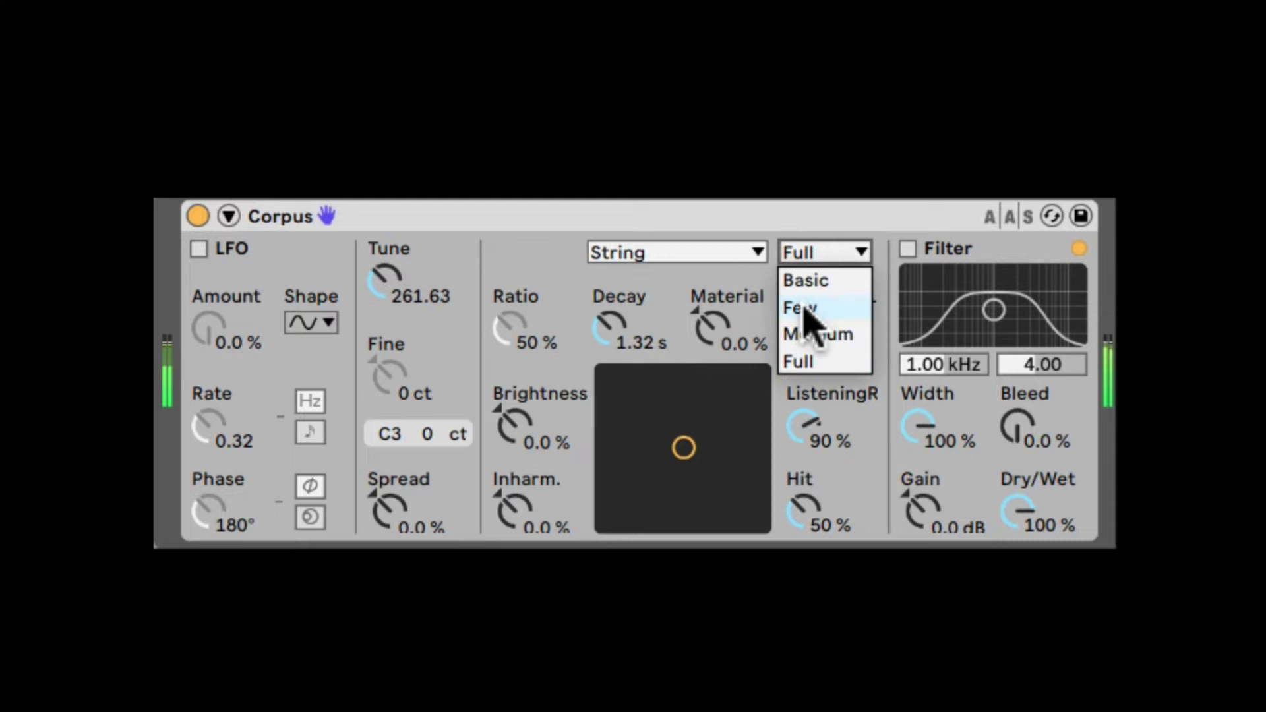
pyautogui.click(805, 308)
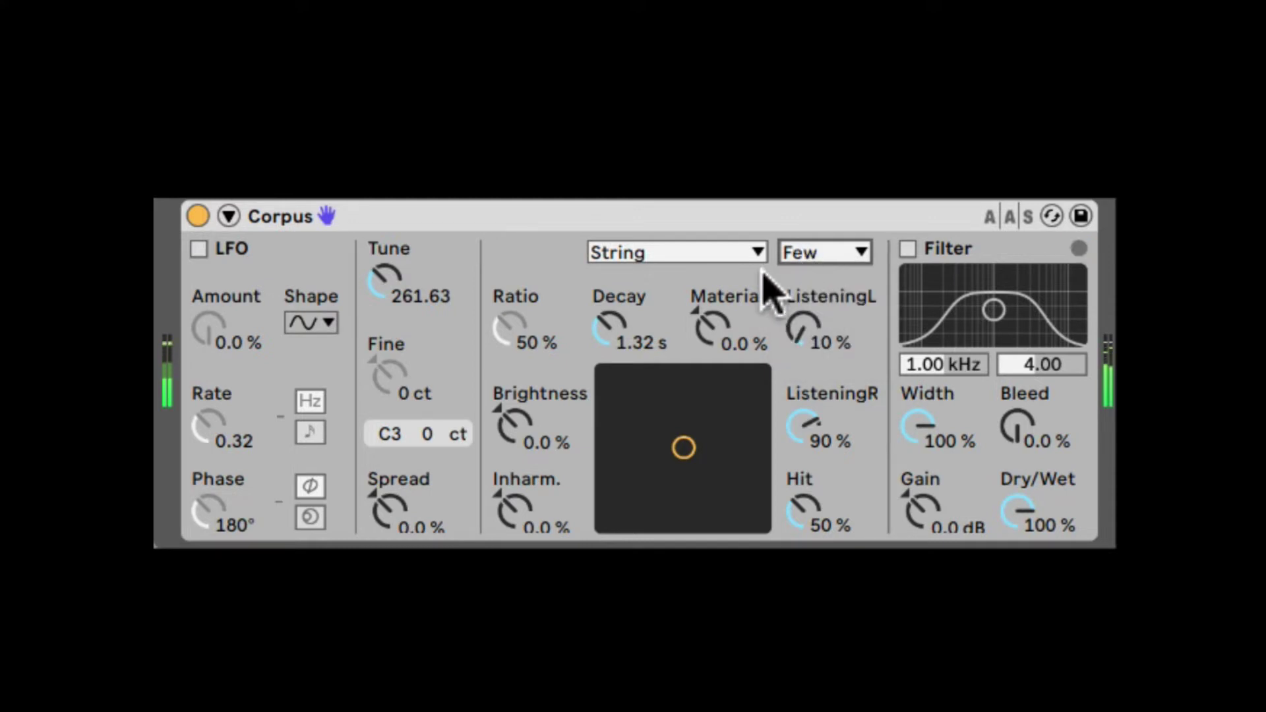
# - Adjust the String Decay from 149 ms up to 475 ms, dipping Material below zero
pyautogui.click(623, 318)
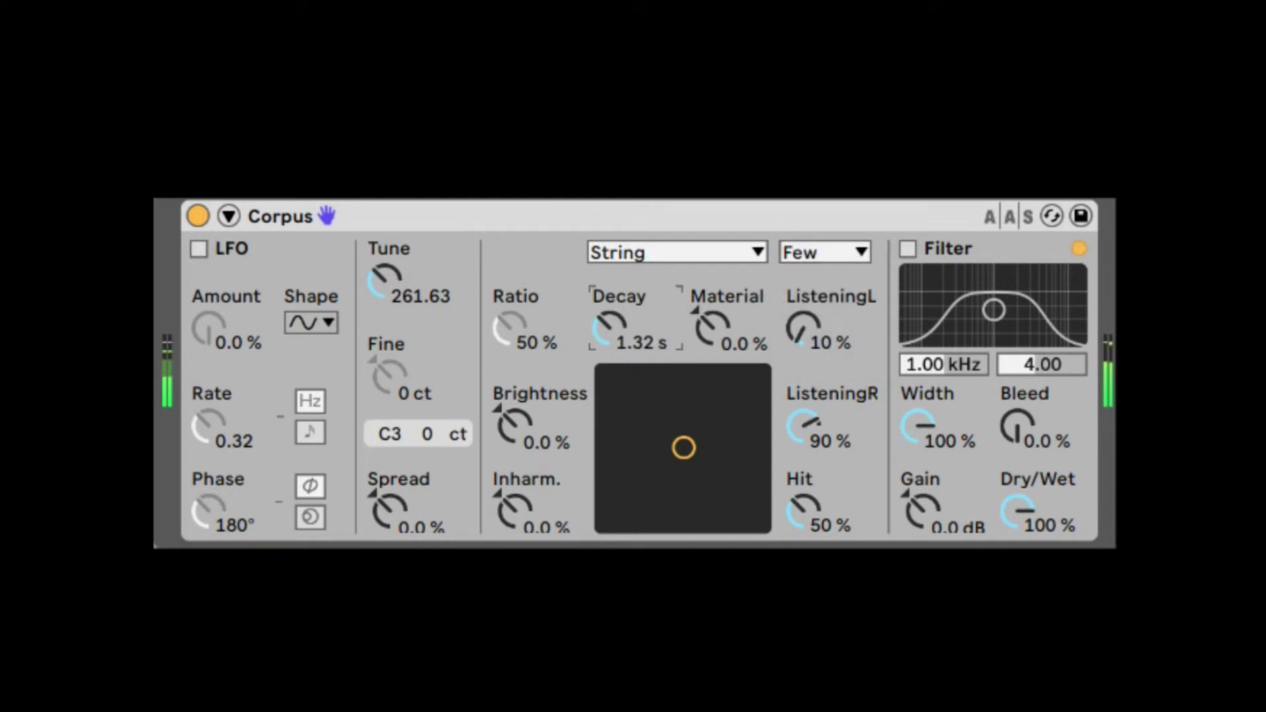
pyautogui.moveTo(623, 317); pyautogui.dragTo(623, 363)
pyautogui.click(710, 328)
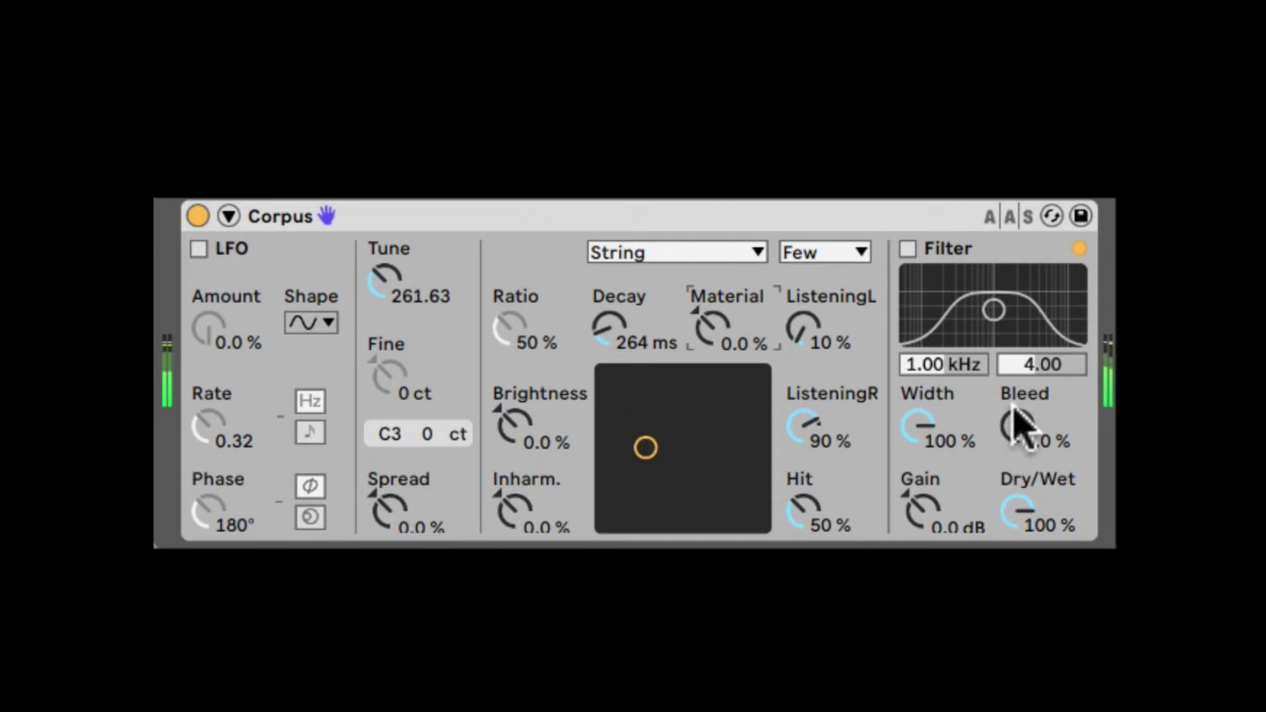
pyautogui.moveTo(700, 325); pyautogui.dragTo(700, 380)
pyautogui.moveTo(636, 338); pyautogui.dragTo(636, 308)
# - Sweep Material from about 83 % down to -68 % and back up near 33 %
pyautogui.moveTo(706, 325); pyautogui.dragTo(706, 232)
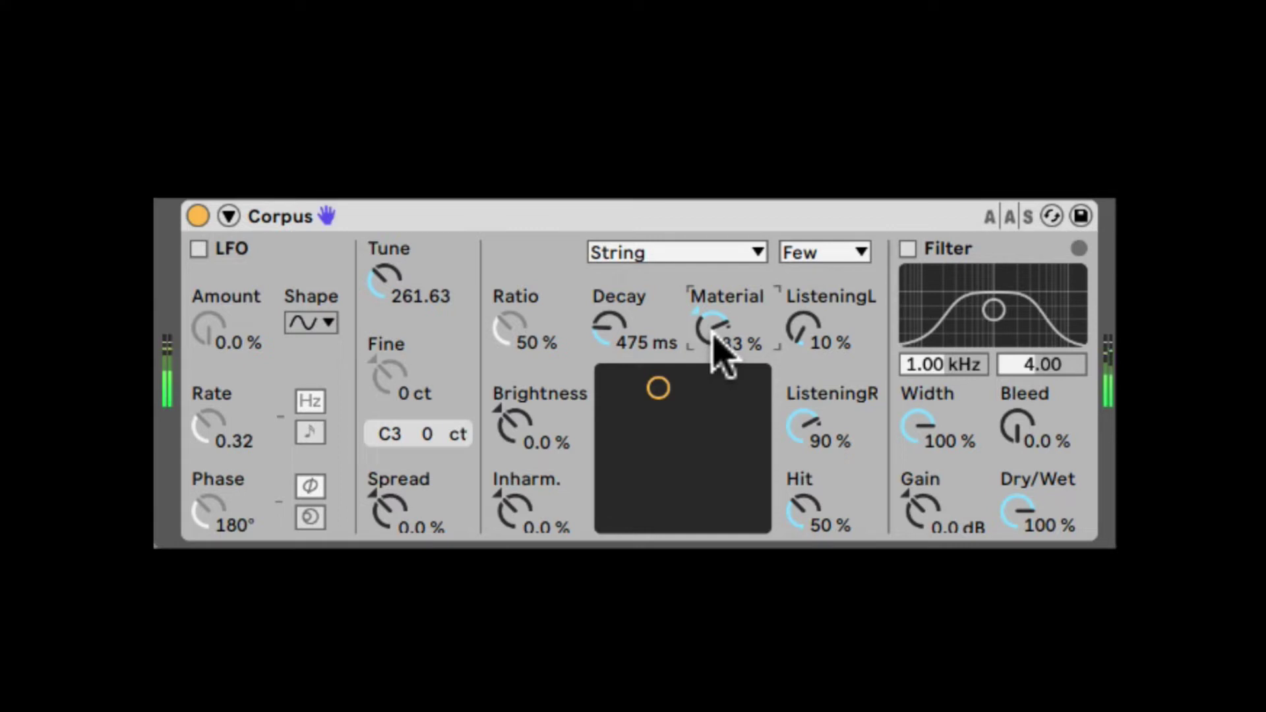
pyautogui.moveTo(716, 346); pyautogui.dragTo(716, 446)
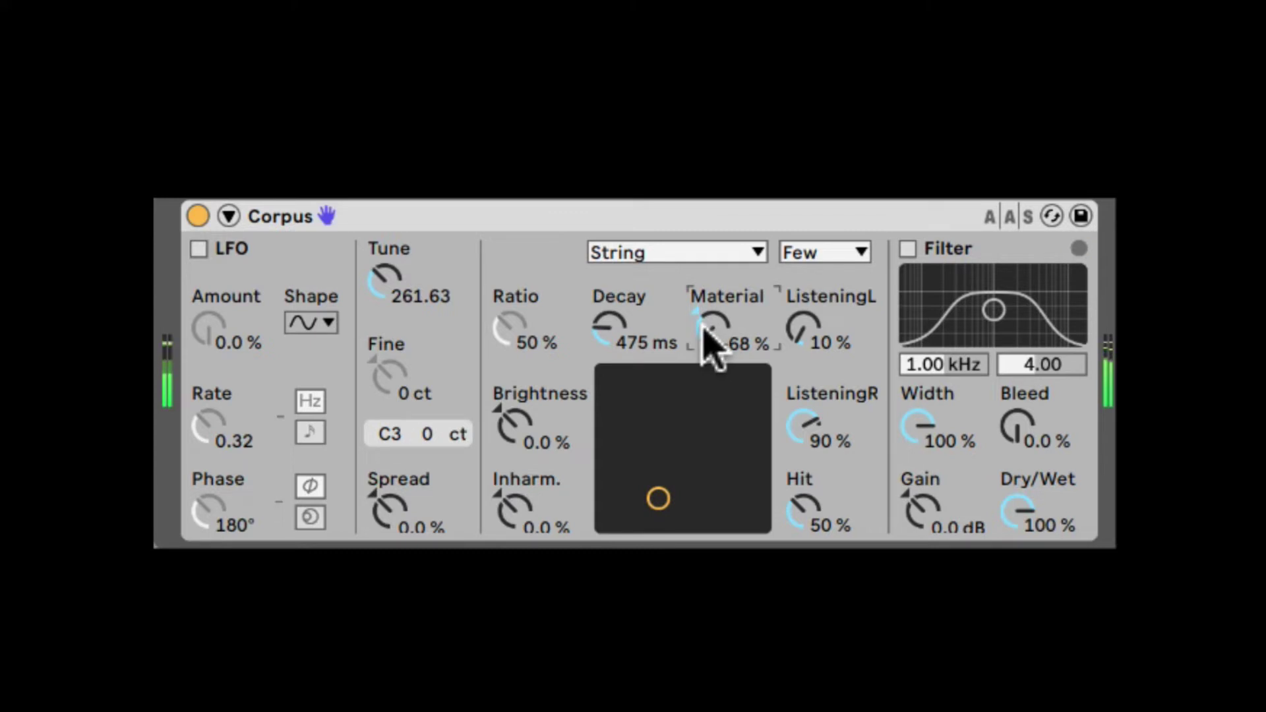
pyautogui.moveTo(709, 333); pyautogui.dragTo(709, 244)
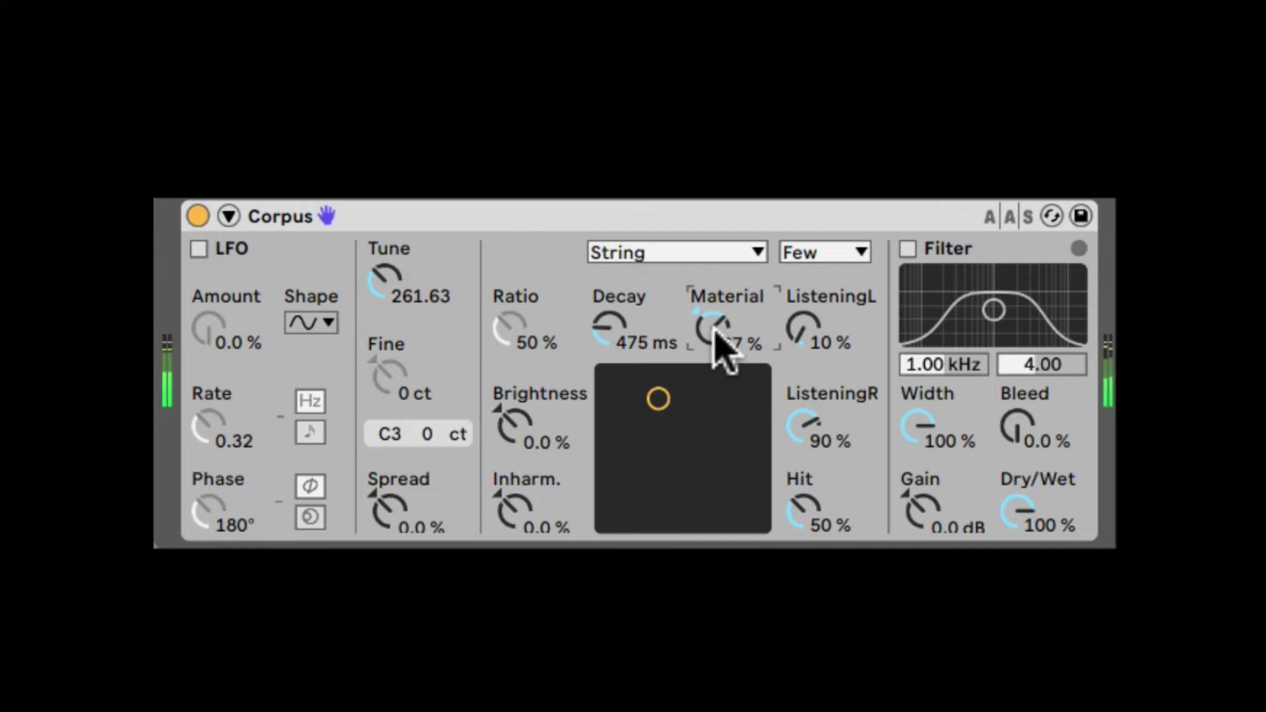
pyautogui.moveTo(716, 333); pyautogui.dragTo(718, 322)
# - Switch the resonator to Pipe, then to Tube
pyautogui.click(686, 251)
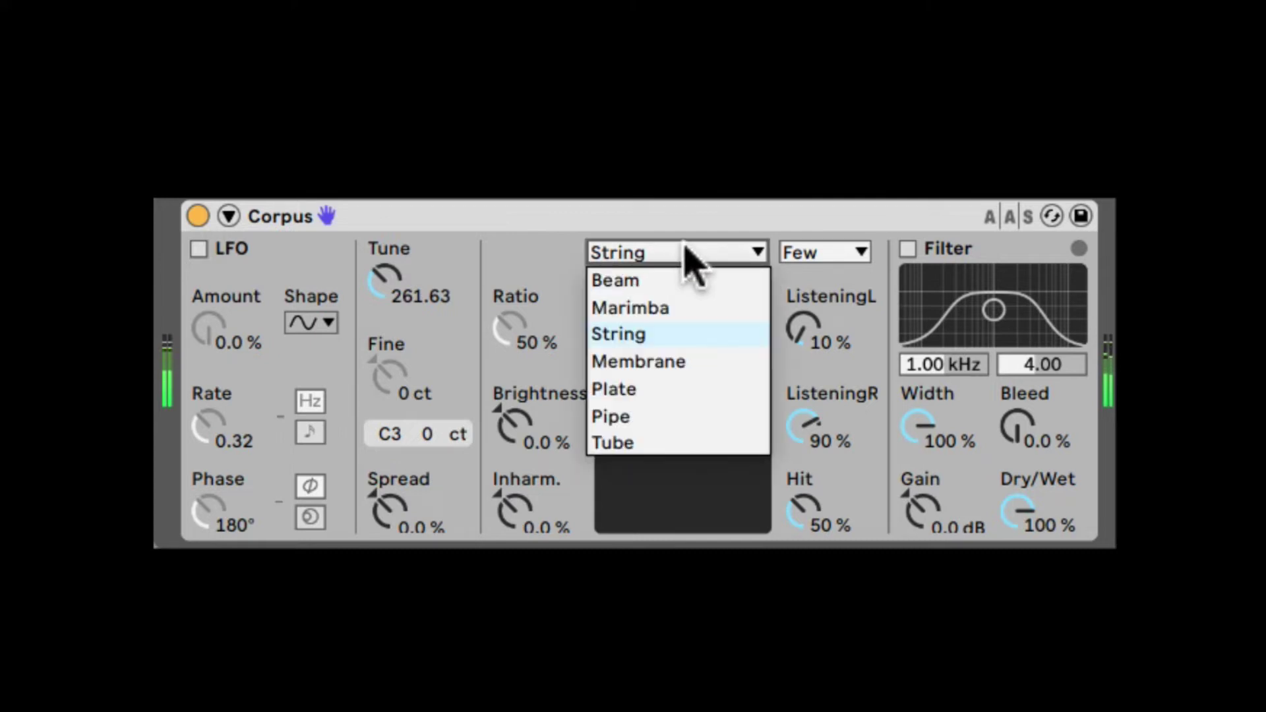
pyautogui.click(692, 259)
pyautogui.click(700, 260)
pyautogui.click(666, 416)
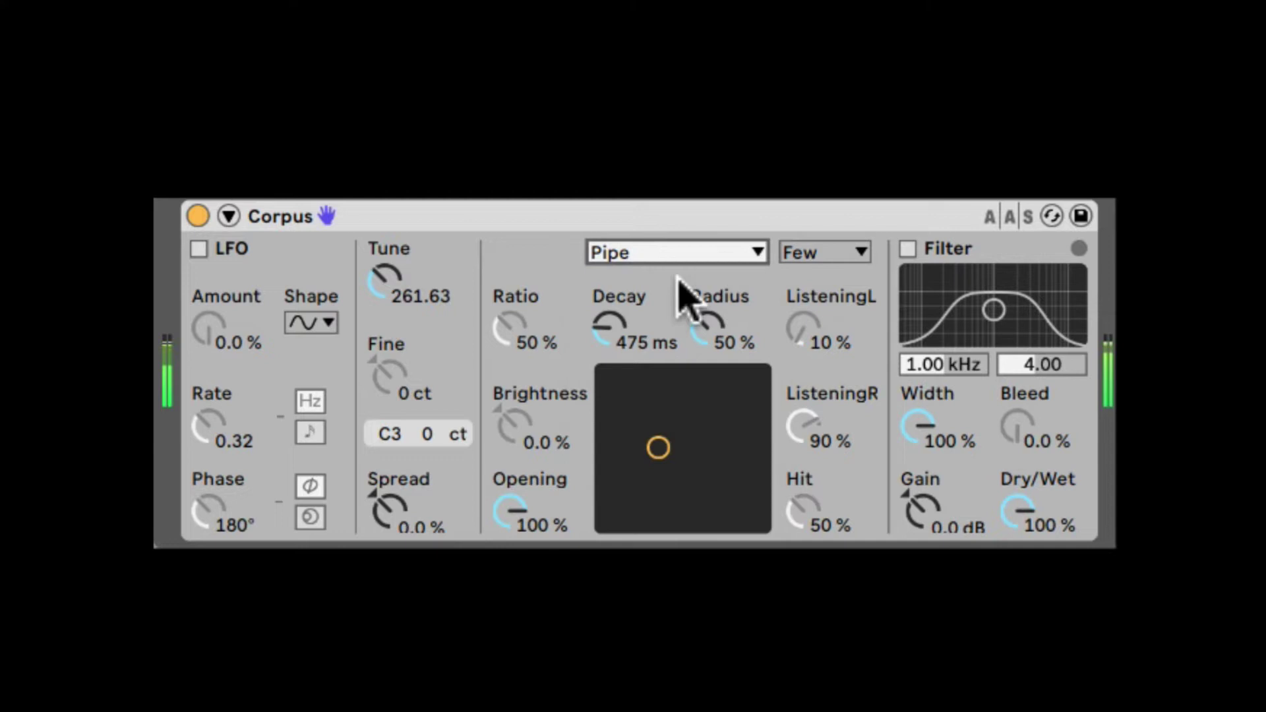
pyautogui.click(683, 254)
pyautogui.click(630, 442)
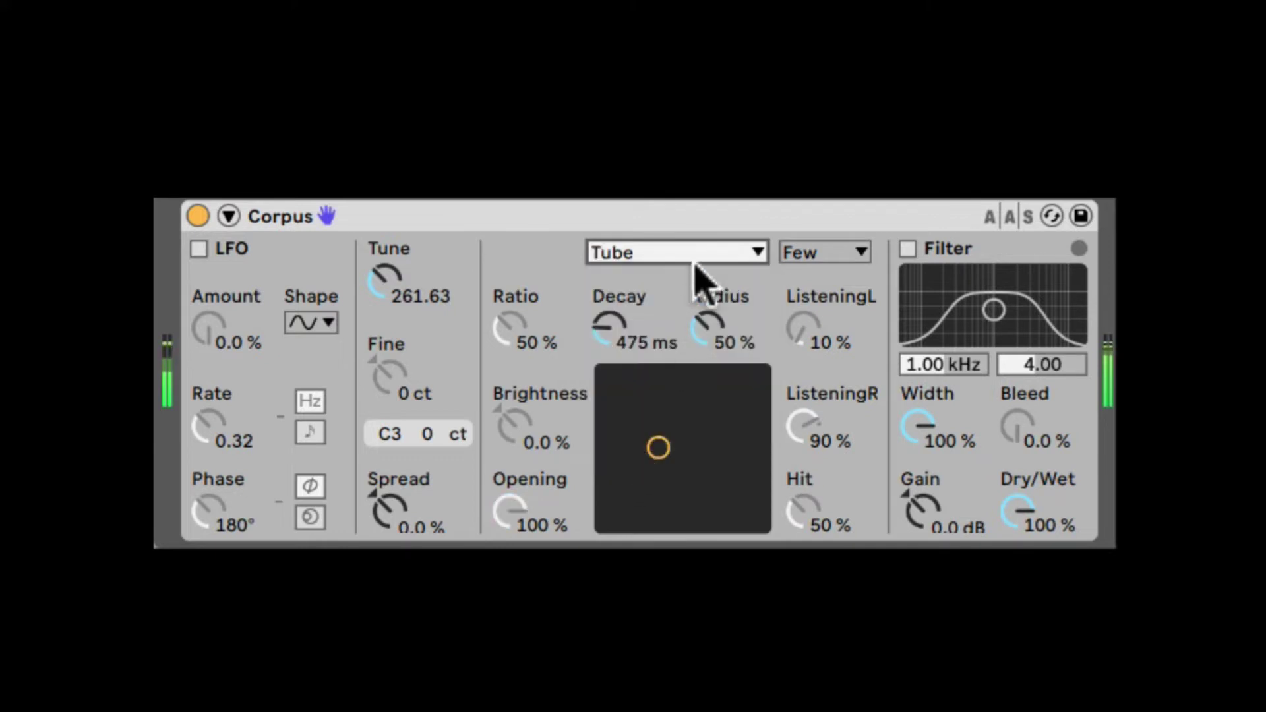
# - Tune the Tube Radius to 32 % and Decay to 421 ms
pyautogui.click(711, 338)
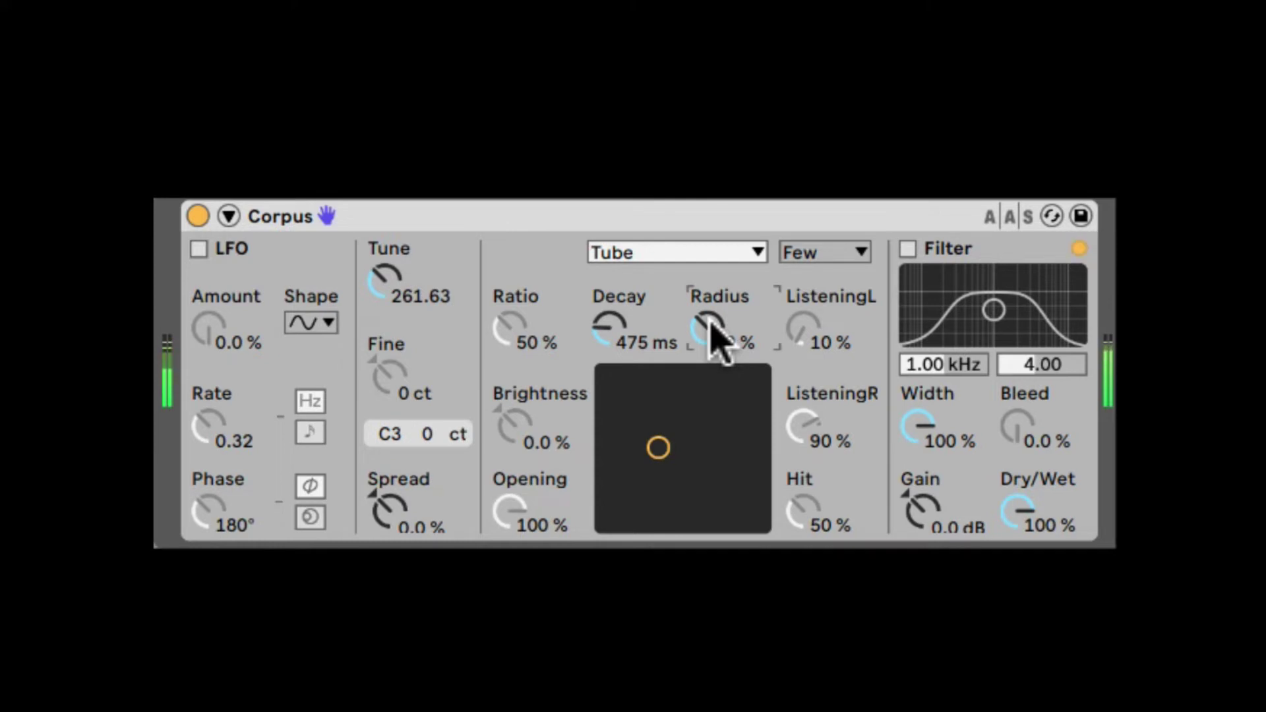
pyautogui.moveTo(710, 325); pyautogui.dragTo(710, 373)
pyautogui.moveTo(607, 305); pyautogui.dragTo(607, 261)
pyautogui.moveTo(683, 330)
pyautogui.mouseDown()
pyautogui.moveTo(684, 290)
pyautogui.moveTo(684, 315)
pyautogui.mouseUp()
pyautogui.moveTo(602, 339); pyautogui.dragTo(602, 367)
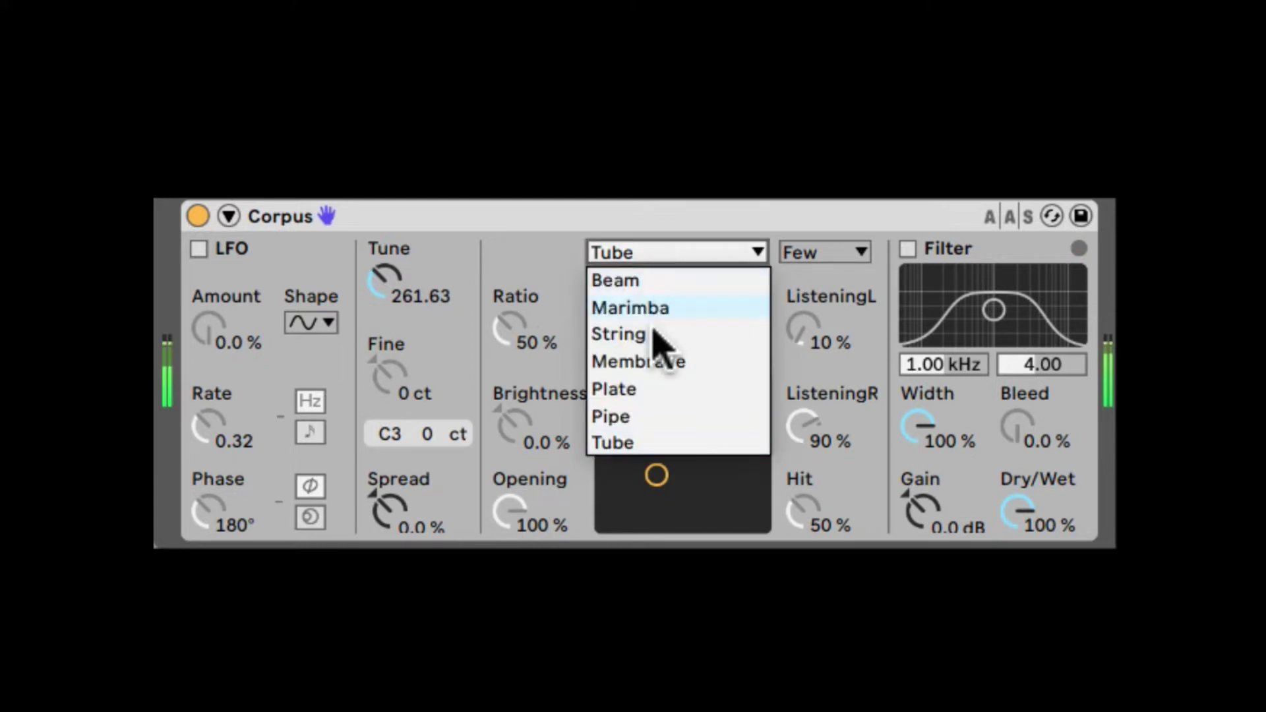
# - Compare the String, Membrane and Plate resonators, ending on Plate
pyautogui.click(656, 334)
pyautogui.moveTo(656, 389)
pyautogui.mouseDown()
pyautogui.moveTo(655, 425)
pyautogui.moveTo(712, 410)
pyautogui.moveTo(646, 395)
pyautogui.moveTo(667, 432)
pyautogui.moveTo(622, 401)
pyautogui.moveTo(647, 409)
pyautogui.mouseUp()
pyautogui.click(659, 251)
pyautogui.click(656, 361)
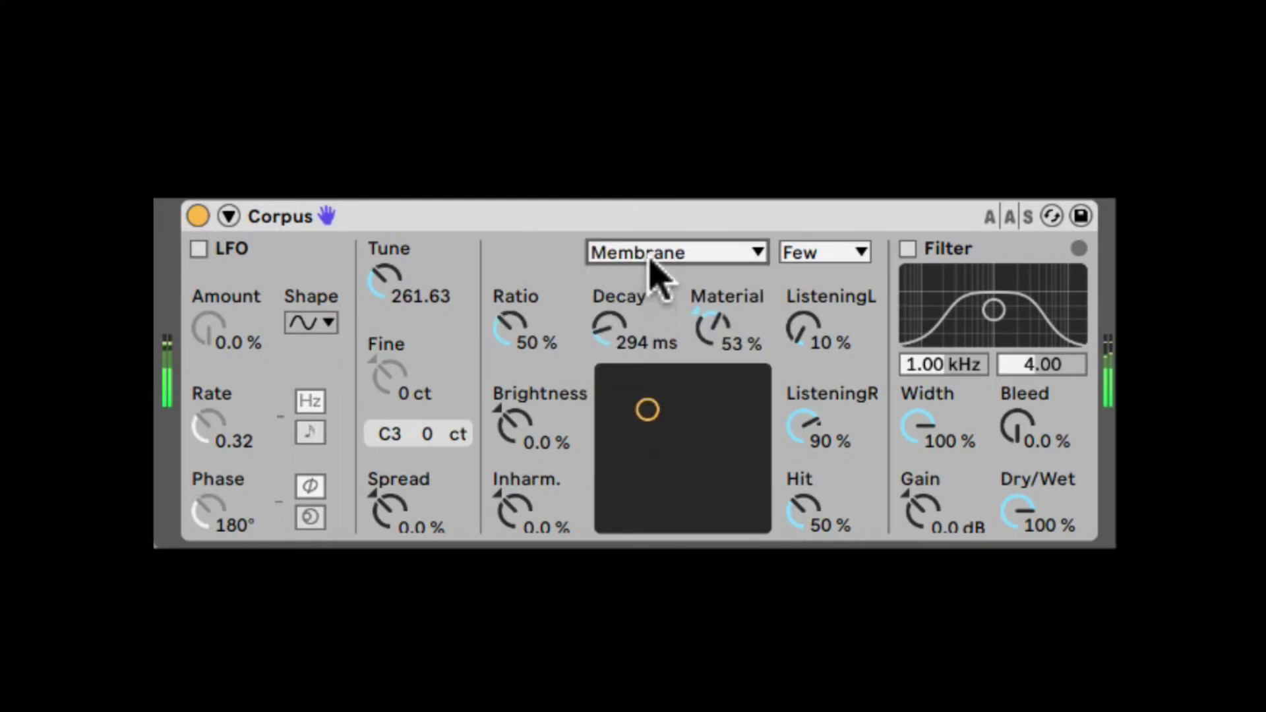
pyautogui.click(650, 255)
pyautogui.click(652, 390)
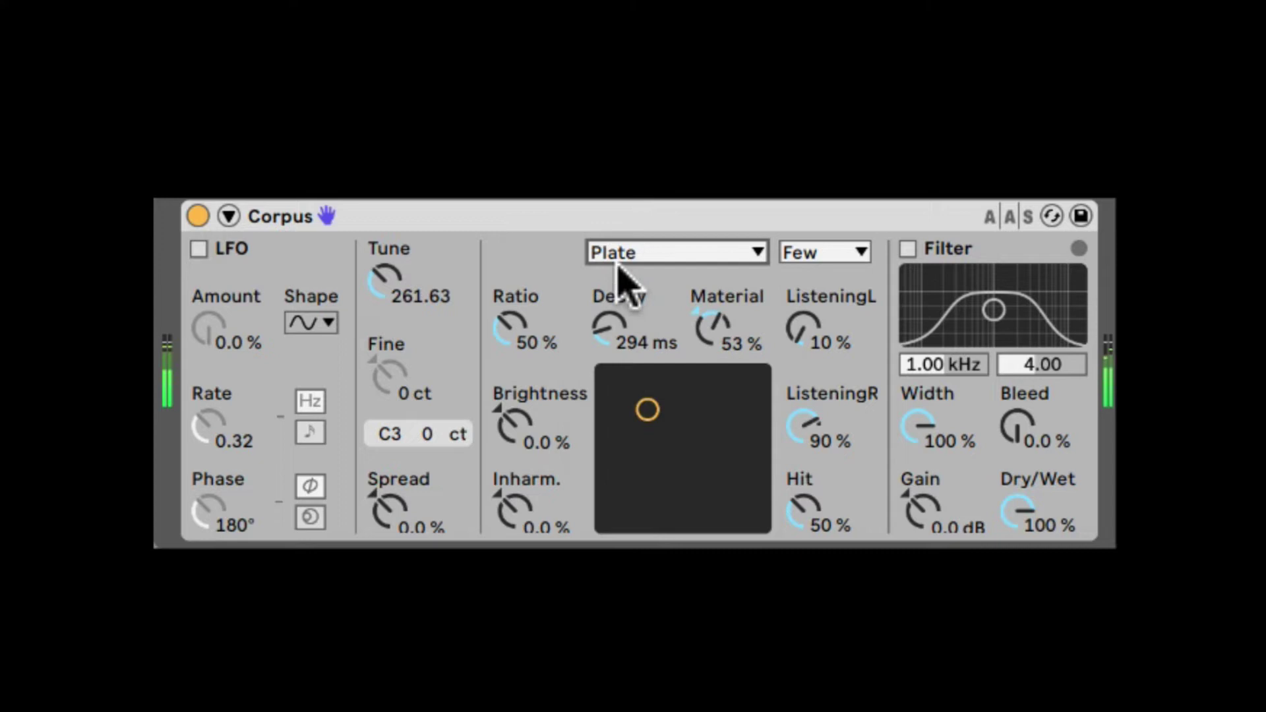
pyautogui.click(511, 333)
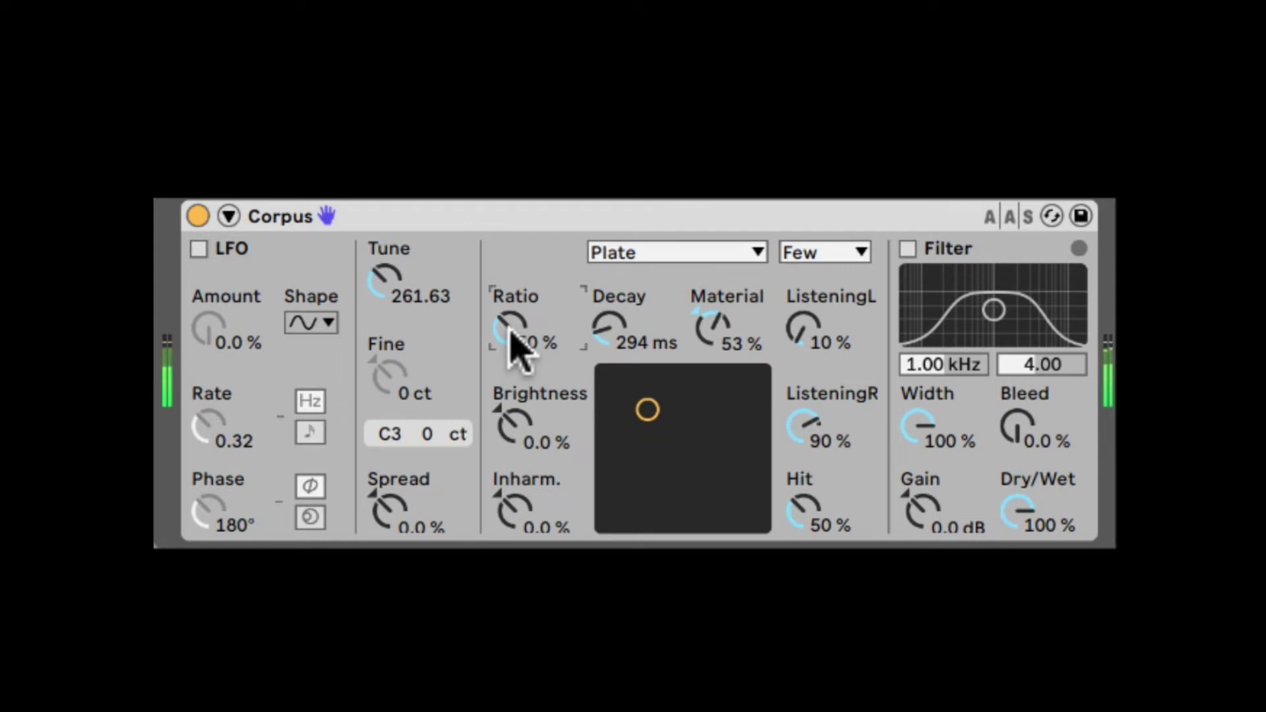
pyautogui.click(670, 257)
pyautogui.click(623, 361)
pyautogui.click(630, 257)
pyautogui.click(619, 385)
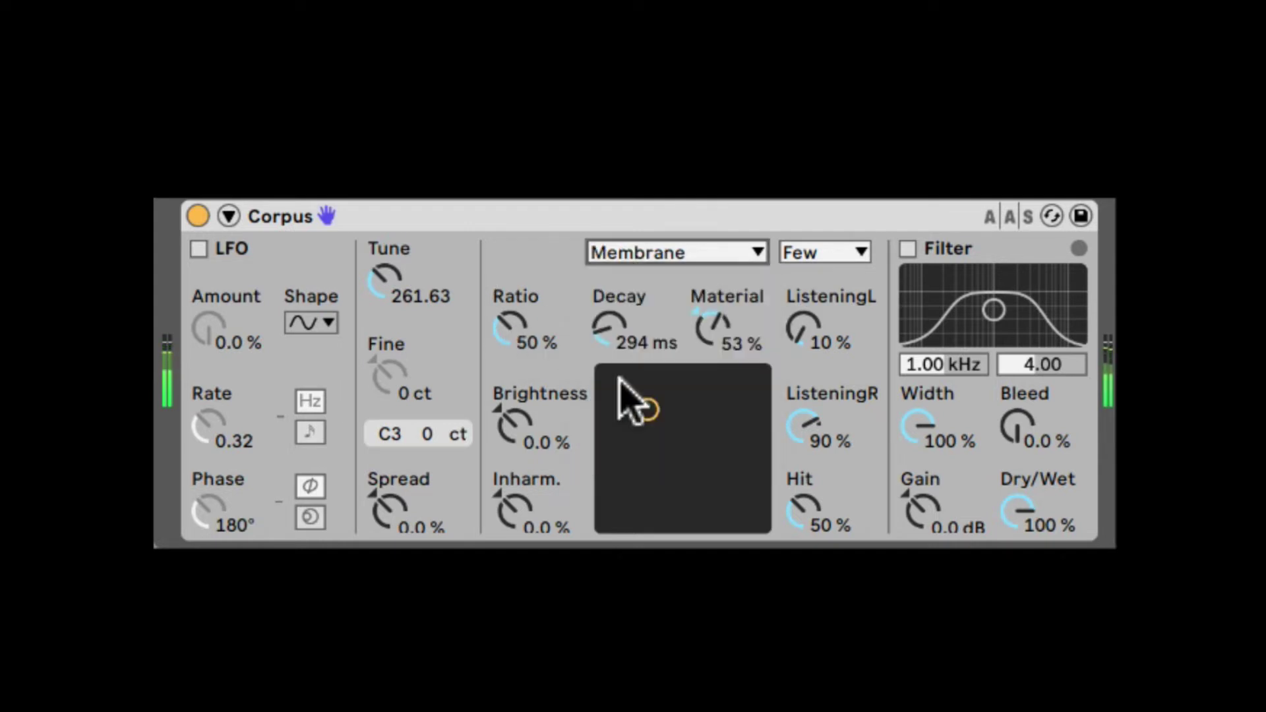
# - Set the Plate Ratio to 25 %, Decay to 1.07 s and Material to -6.3 %
pyautogui.moveTo(517, 334); pyautogui.dragTo(517, 293)
pyautogui.moveTo(626, 338); pyautogui.dragTo(626, 297)
pyautogui.moveTo(711, 327); pyautogui.dragTo(710, 369)
pyautogui.moveTo(627, 329); pyautogui.dragTo(626, 303)
pyautogui.moveTo(497, 324); pyautogui.dragTo(497, 395)
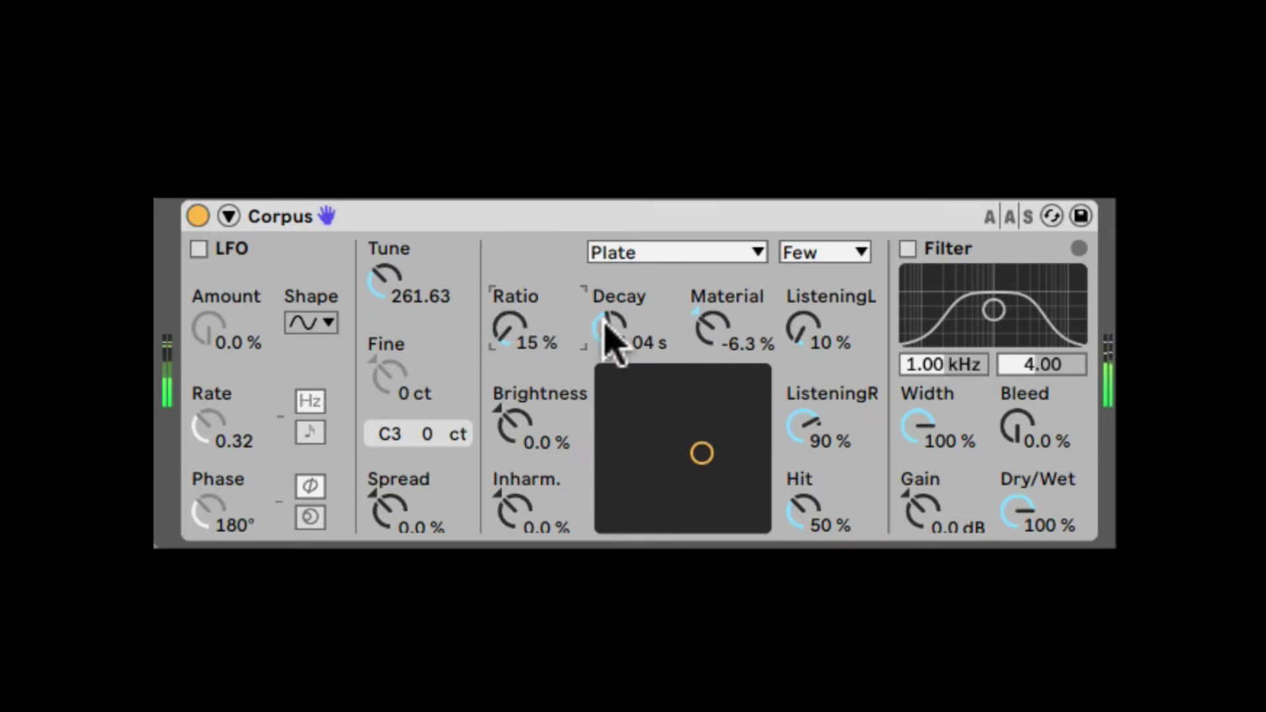
pyautogui.moveTo(610, 333); pyautogui.dragTo(610, 369)
pyautogui.moveTo(517, 353)
pyautogui.mouseDown()
pyautogui.moveTo(517, 329)
pyautogui.moveTo(509, 351)
pyautogui.mouseUp()
pyautogui.click(516, 427)
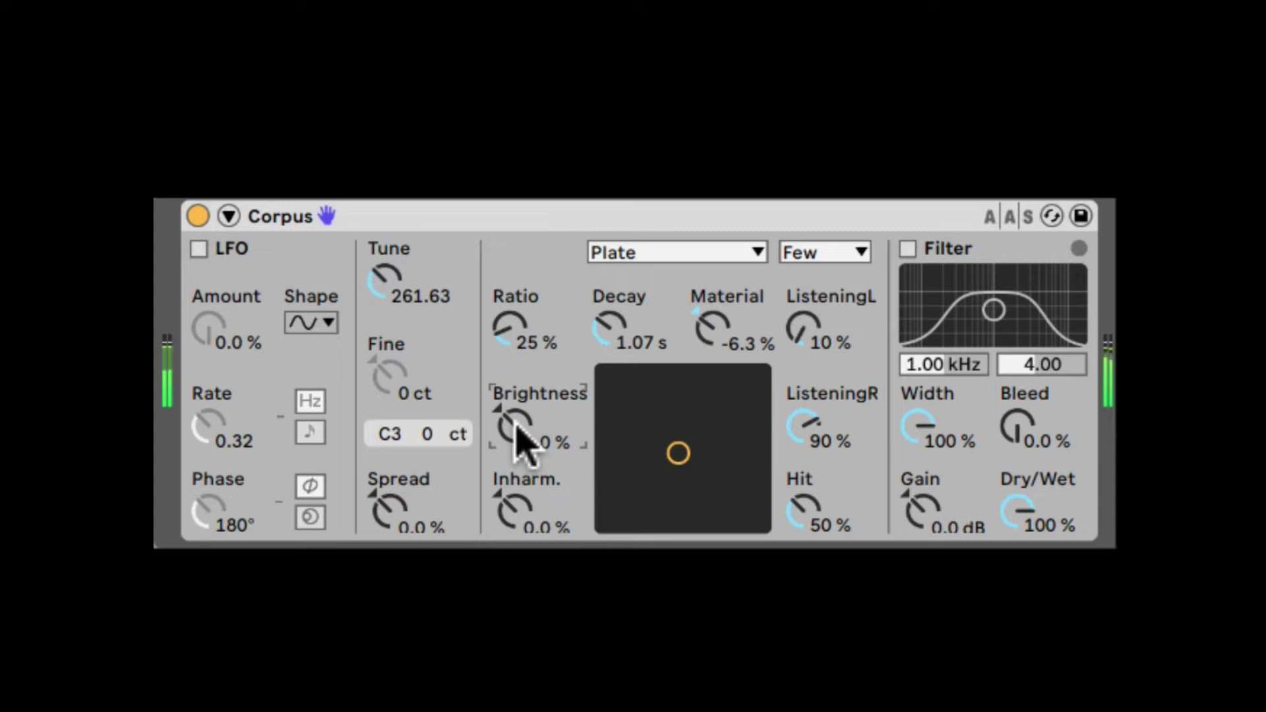
# - Set Plate Ratio 50 %, Decay 742 ms and Material 51 %, resetting Brightness to 0.0 %
pyautogui.moveTo(516, 427); pyautogui.dragTo(516, 397)
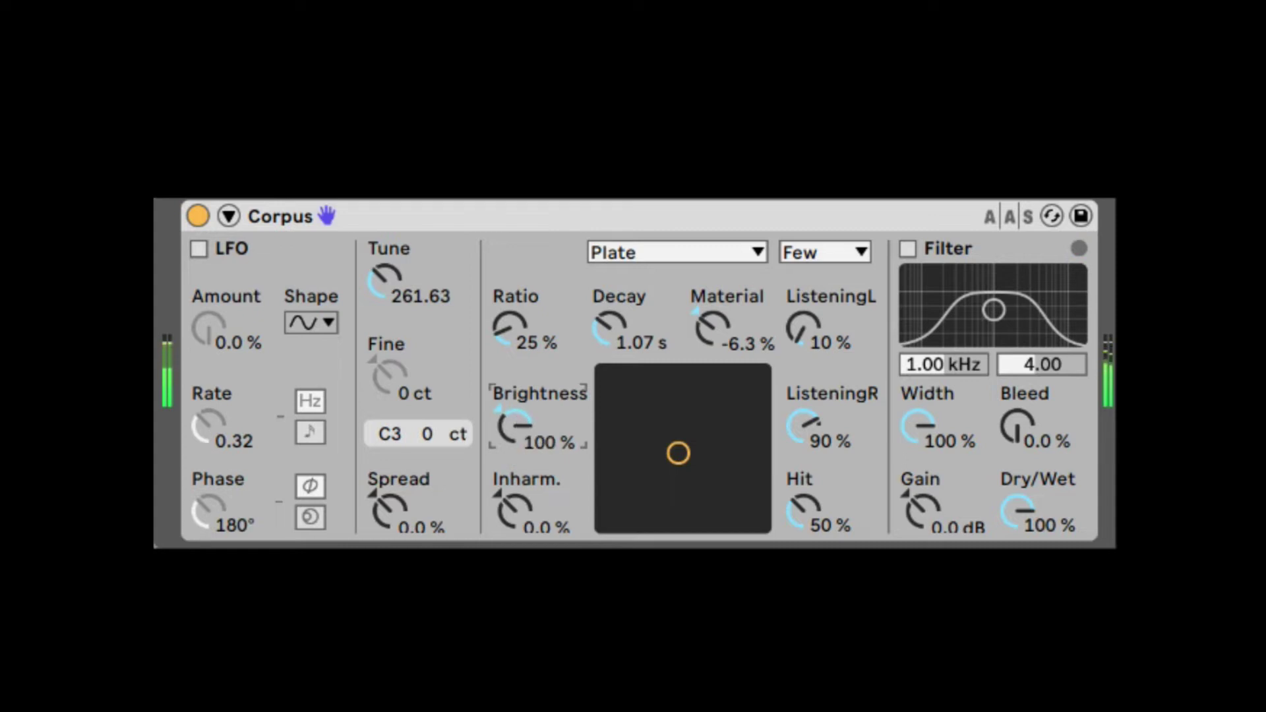
pyautogui.moveTo(620, 436); pyautogui.dragTo(669, 412)
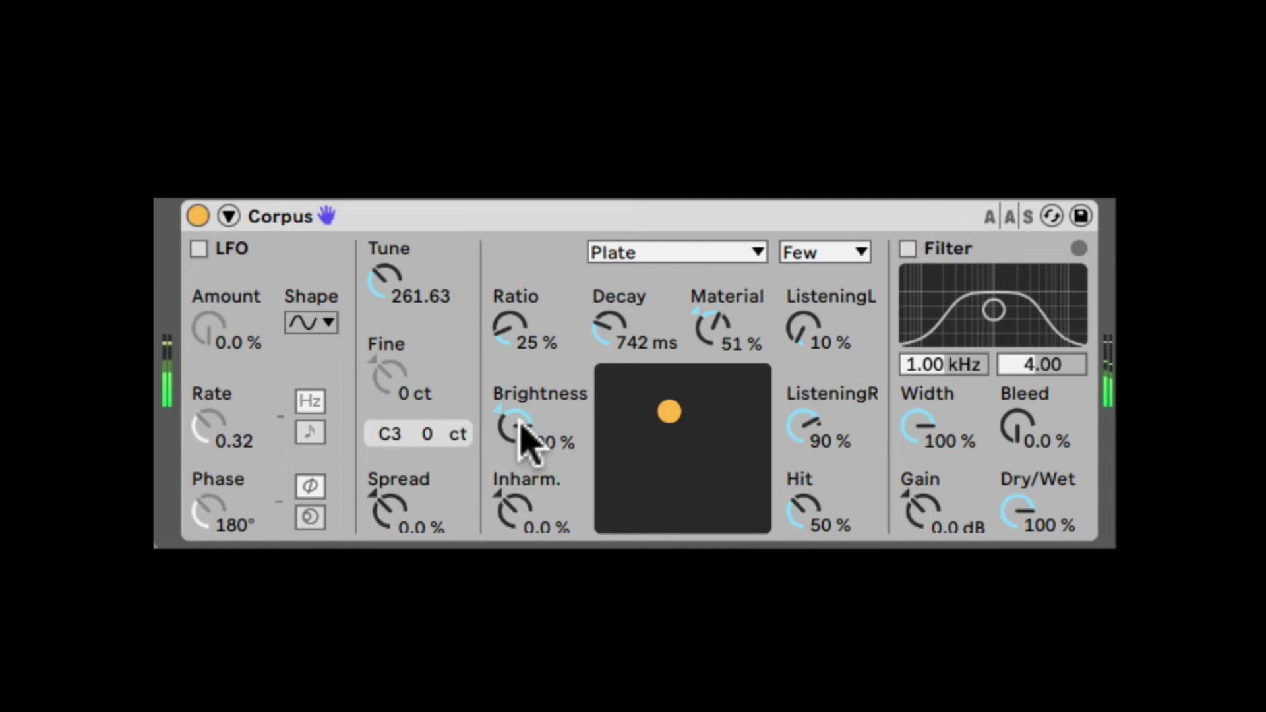
pyautogui.moveTo(528, 443)
pyautogui.mouseDown()
pyautogui.moveTo(527, 466)
pyautogui.moveTo(515, 425)
pyautogui.mouseUp()
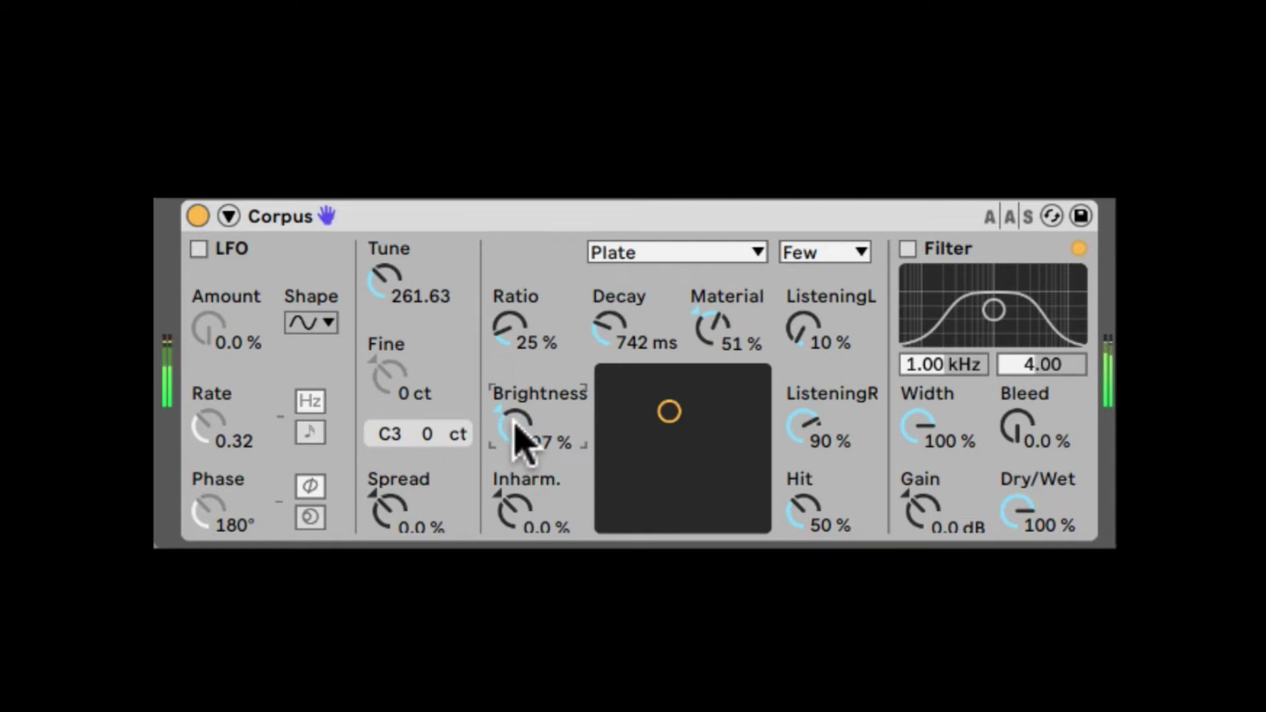
pyautogui.moveTo(523, 347); pyautogui.dragTo(524, 325)
pyautogui.moveTo(509, 430)
pyautogui.mouseDown()
pyautogui.moveTo(509, 395)
pyautogui.moveTo(514, 430)
pyautogui.mouseUp()
pyautogui.press('Delete')
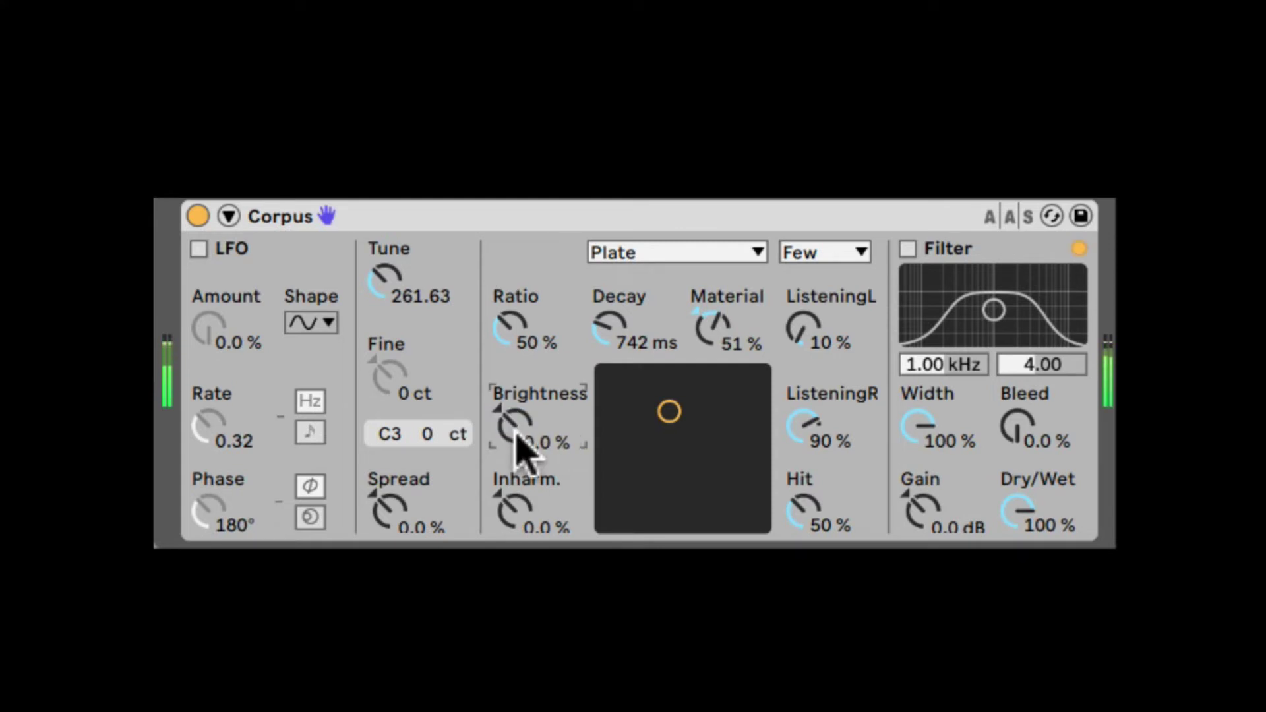
pyautogui.click(524, 520)
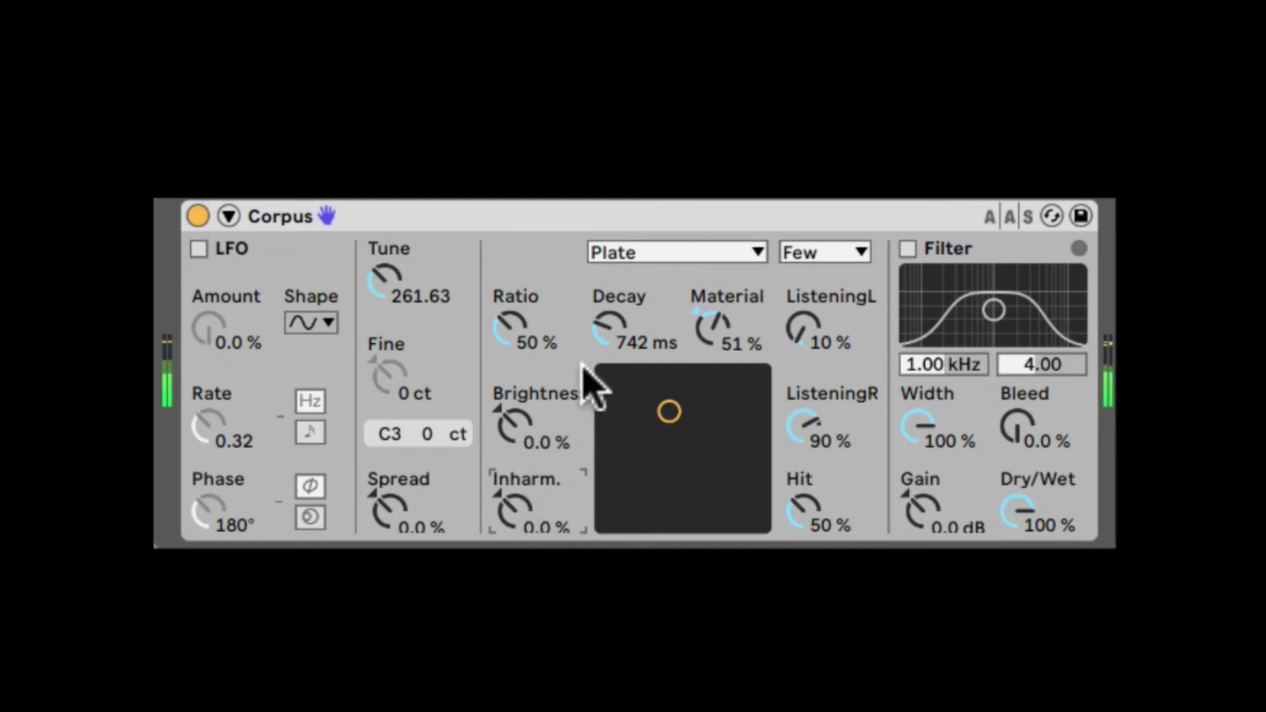
pyautogui.click(638, 252)
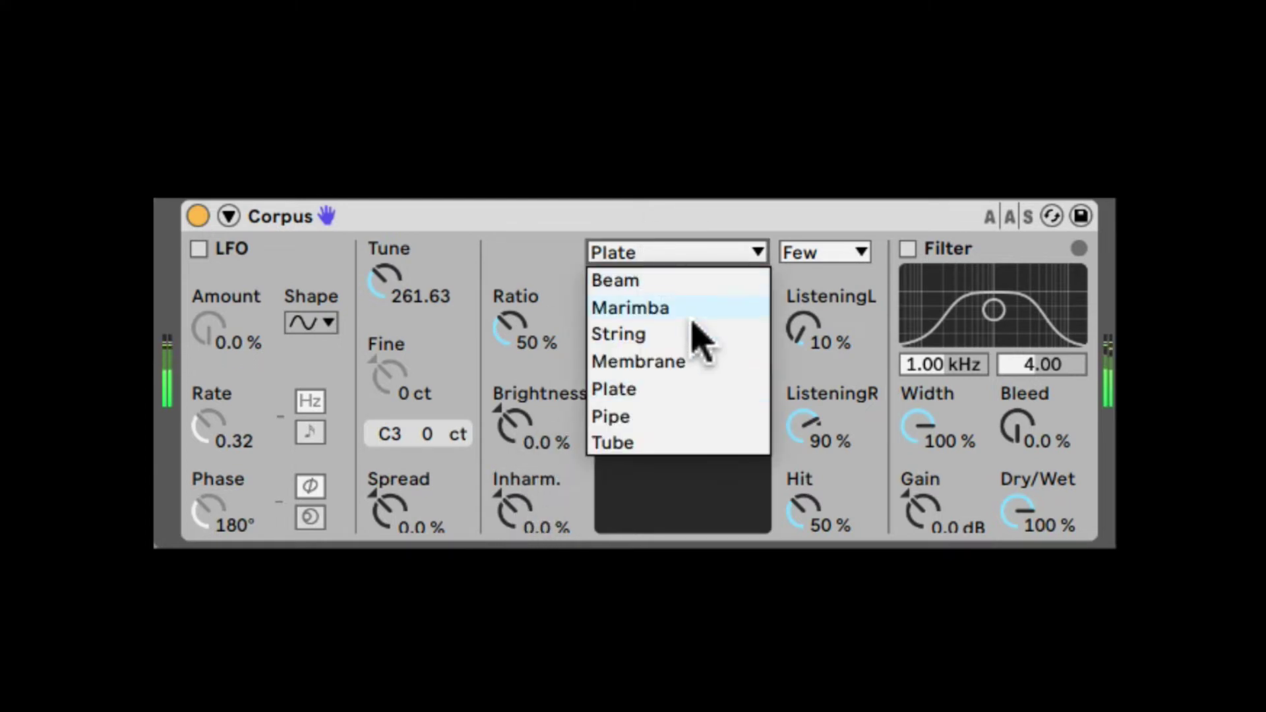
pyautogui.click(642, 420)
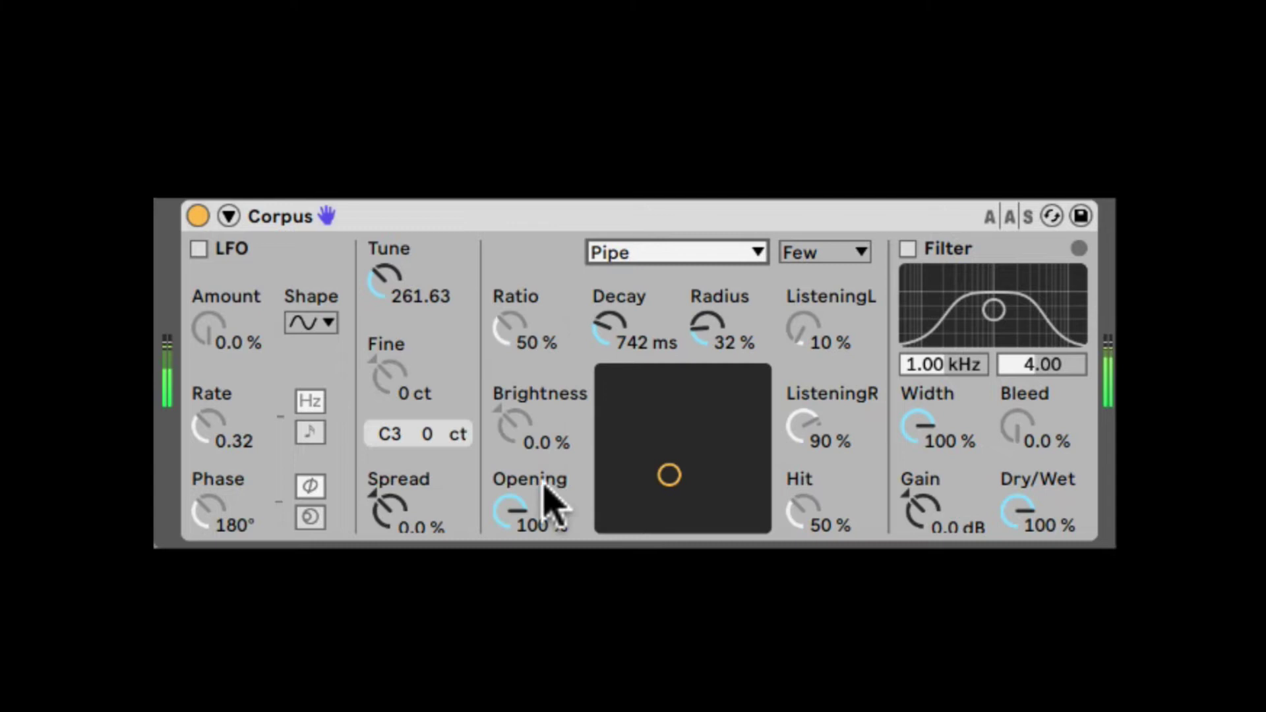
pyautogui.moveTo(517, 520)
pyautogui.mouseDown()
pyautogui.moveTo(517, 544)
pyautogui.moveTo(517, 501)
pyautogui.mouseUp()
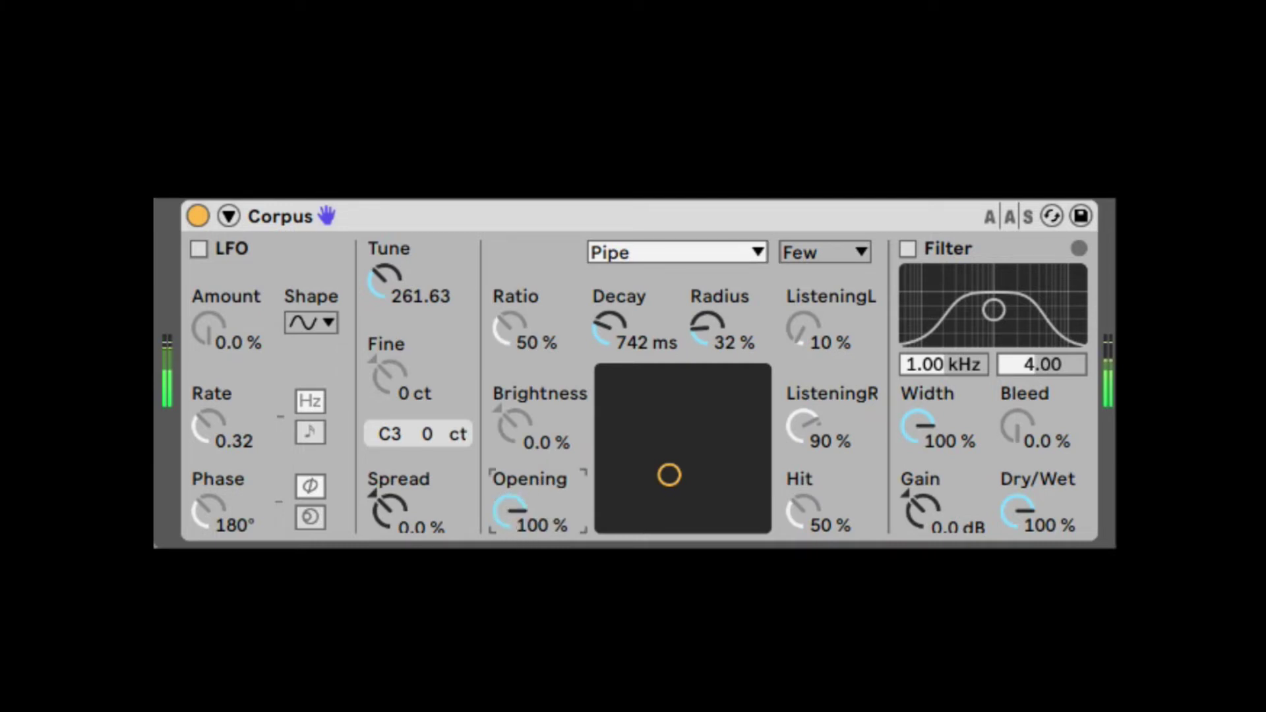
pyautogui.click(642, 253)
pyautogui.click(629, 443)
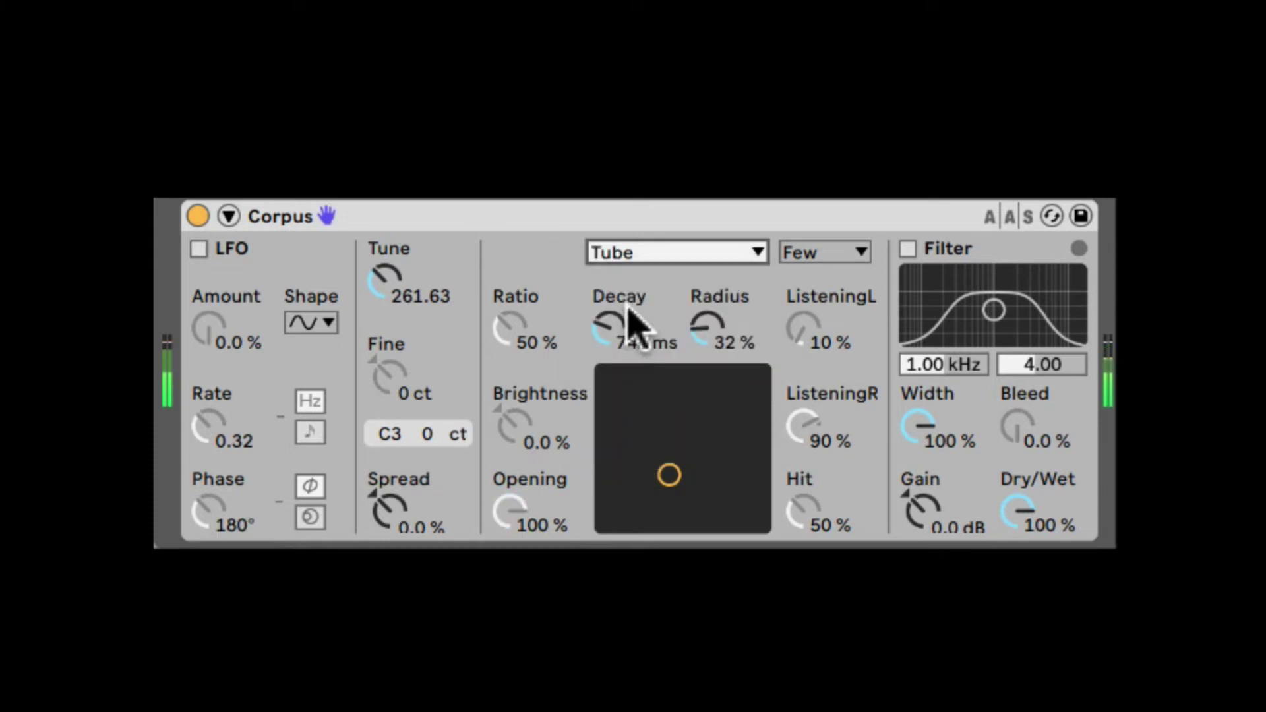
pyautogui.click(630, 253)
pyautogui.click(636, 384)
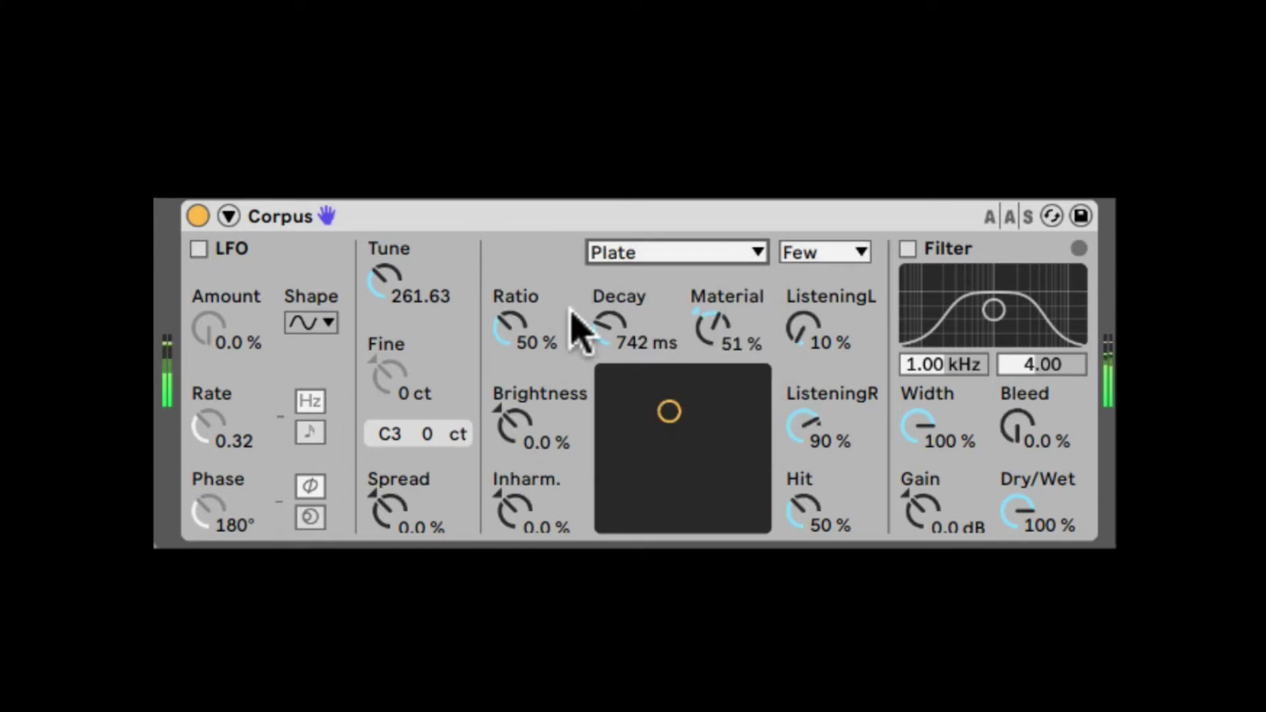
pyautogui.click(531, 521)
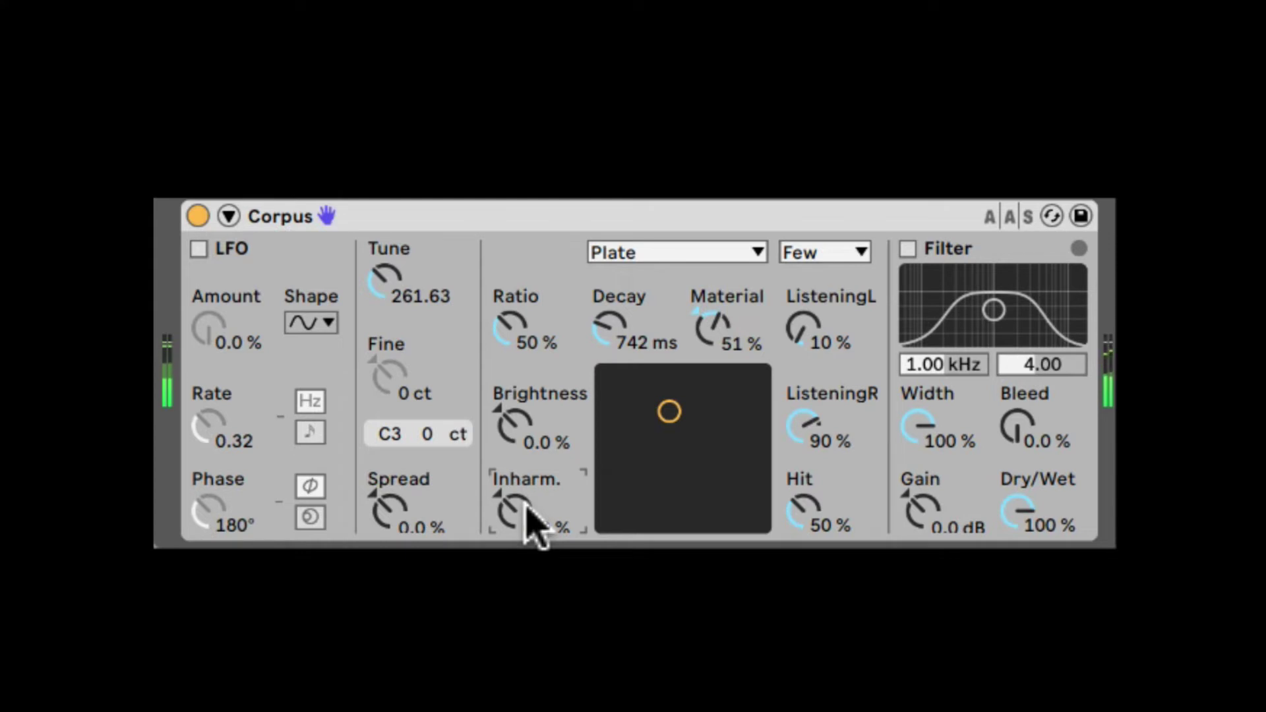
pyautogui.moveTo(527, 518)
pyautogui.mouseDown()
pyautogui.moveTo(527, 531)
pyautogui.moveTo(526, 502)
pyautogui.mouseUp()
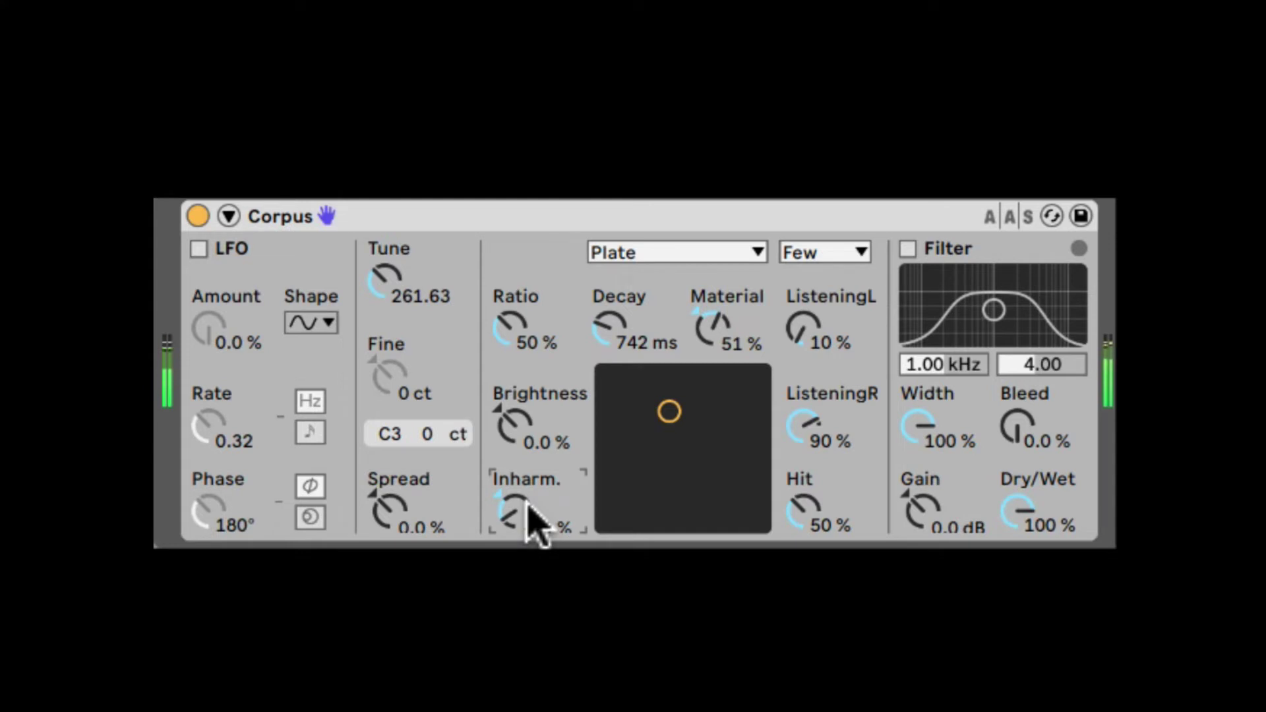
pyautogui.moveTo(527, 502)
pyautogui.mouseDown()
pyautogui.moveTo(527, 527)
pyautogui.moveTo(527, 488)
pyautogui.moveTo(527, 502)
pyautogui.mouseUp()
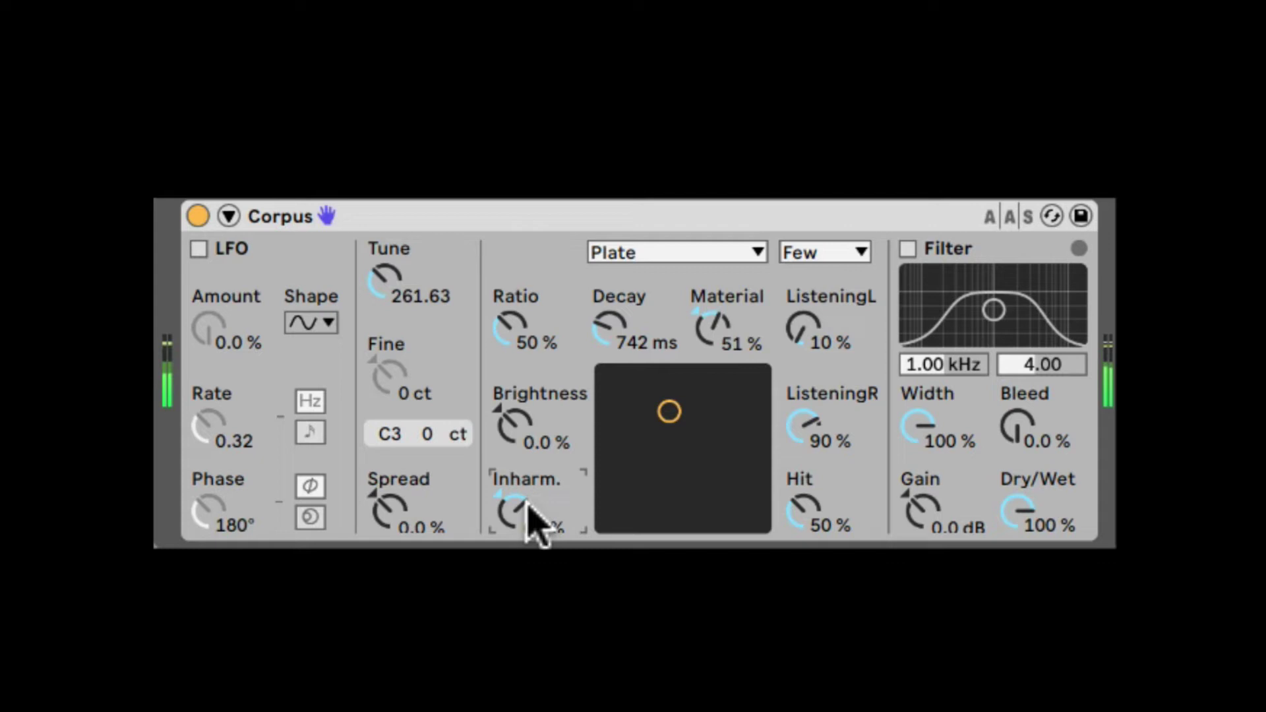
pyautogui.moveTo(526, 504)
pyautogui.mouseDown()
pyautogui.moveTo(526, 481)
pyautogui.moveTo(520, 553)
pyautogui.moveTo(526, 475)
pyautogui.moveTo(522, 523)
pyautogui.mouseUp()
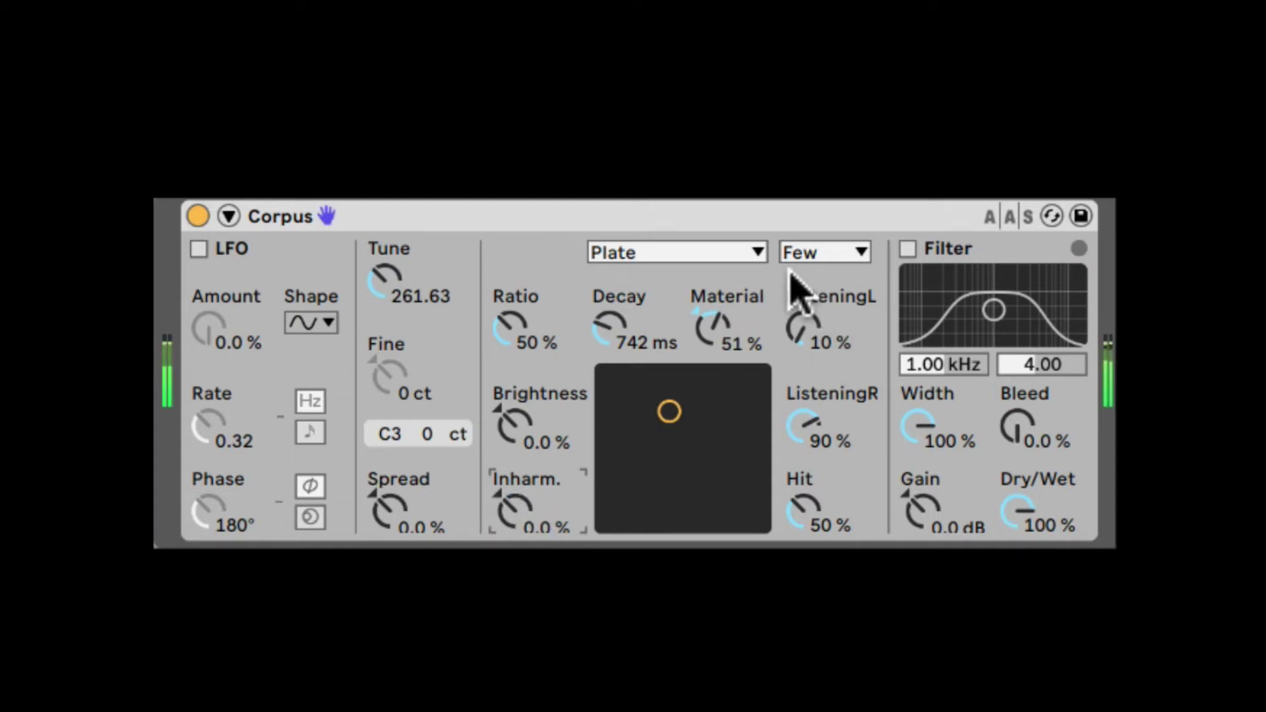
# - Switch the Corpus resolution to Medium after trial nudges of ListeningL and ListeningR
pyautogui.click(811, 347)
pyautogui.click(804, 433)
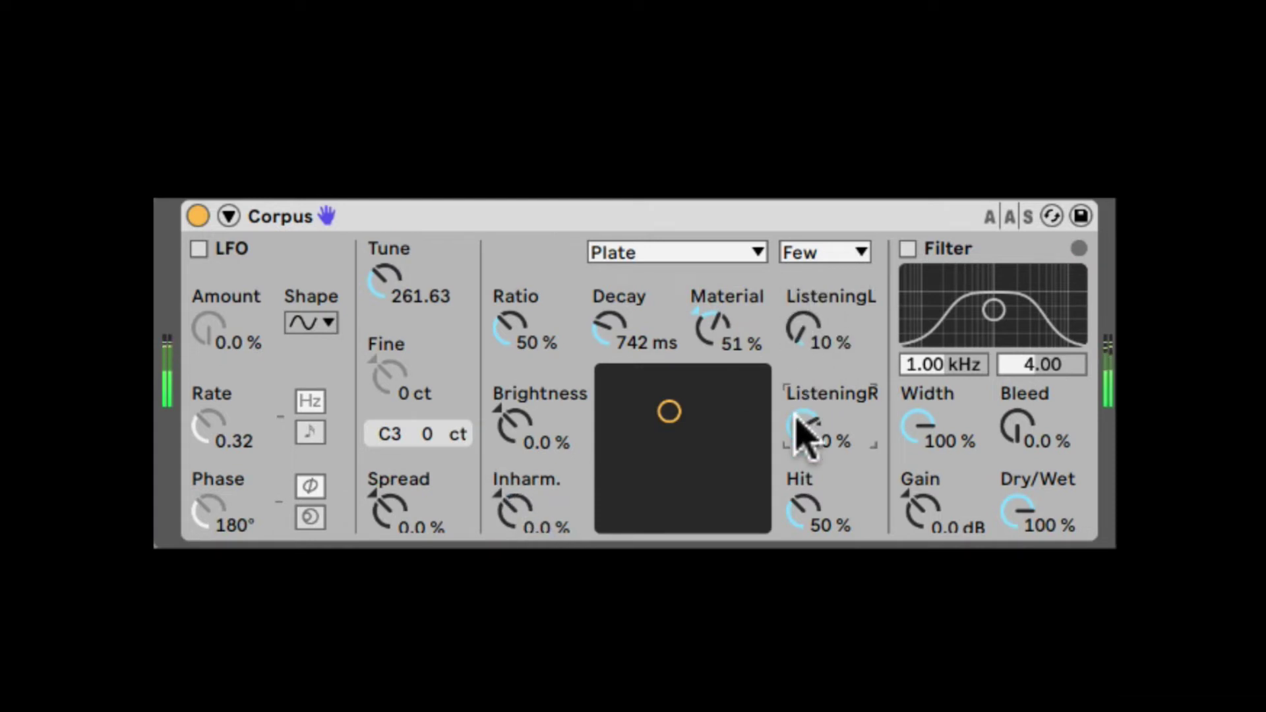
pyautogui.moveTo(811, 438); pyautogui.dragTo(810, 460)
pyautogui.moveTo(814, 342); pyautogui.dragTo(808, 345)
pyautogui.click(824, 252)
pyautogui.click(817, 334)
# - Set ListeningL to 90 % and ListeningR to 75 %
pyautogui.moveTo(791, 414); pyautogui.dragTo(810, 405)
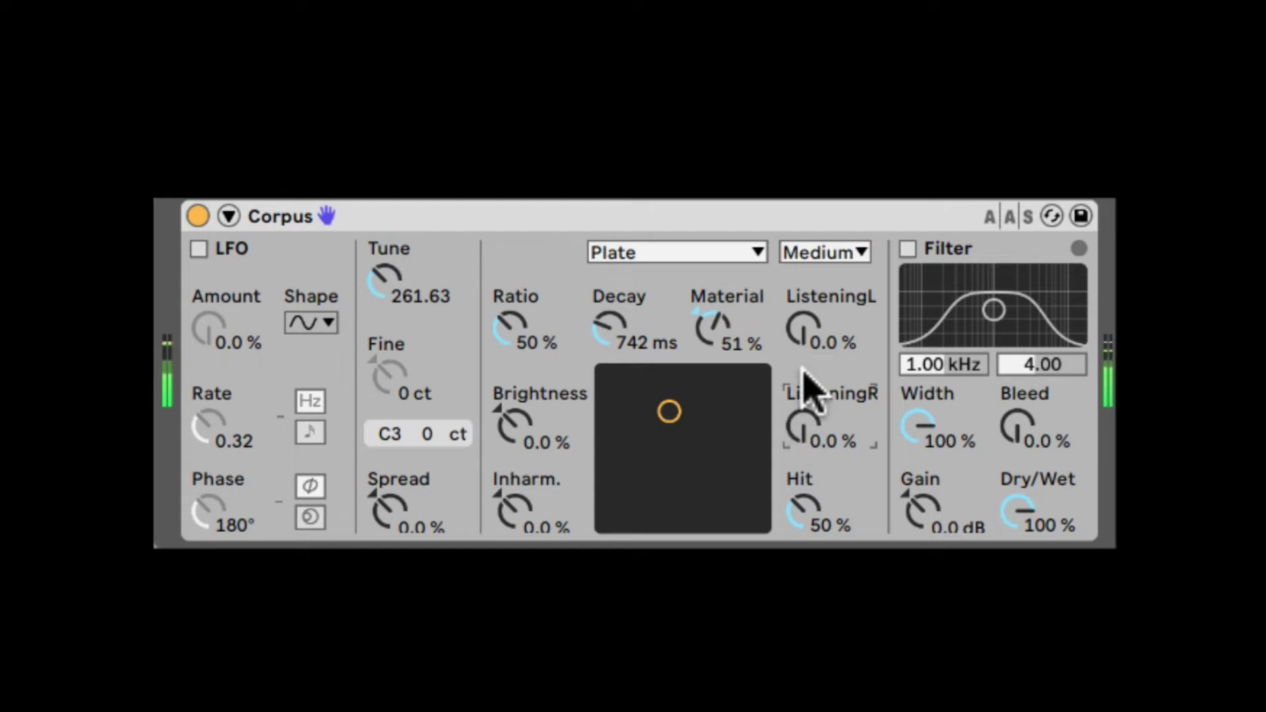
pyautogui.click(813, 334)
pyautogui.click(801, 424)
pyautogui.moveTo(817, 343); pyautogui.dragTo(816, 263)
pyautogui.moveTo(803, 427); pyautogui.dragTo(803, 373)
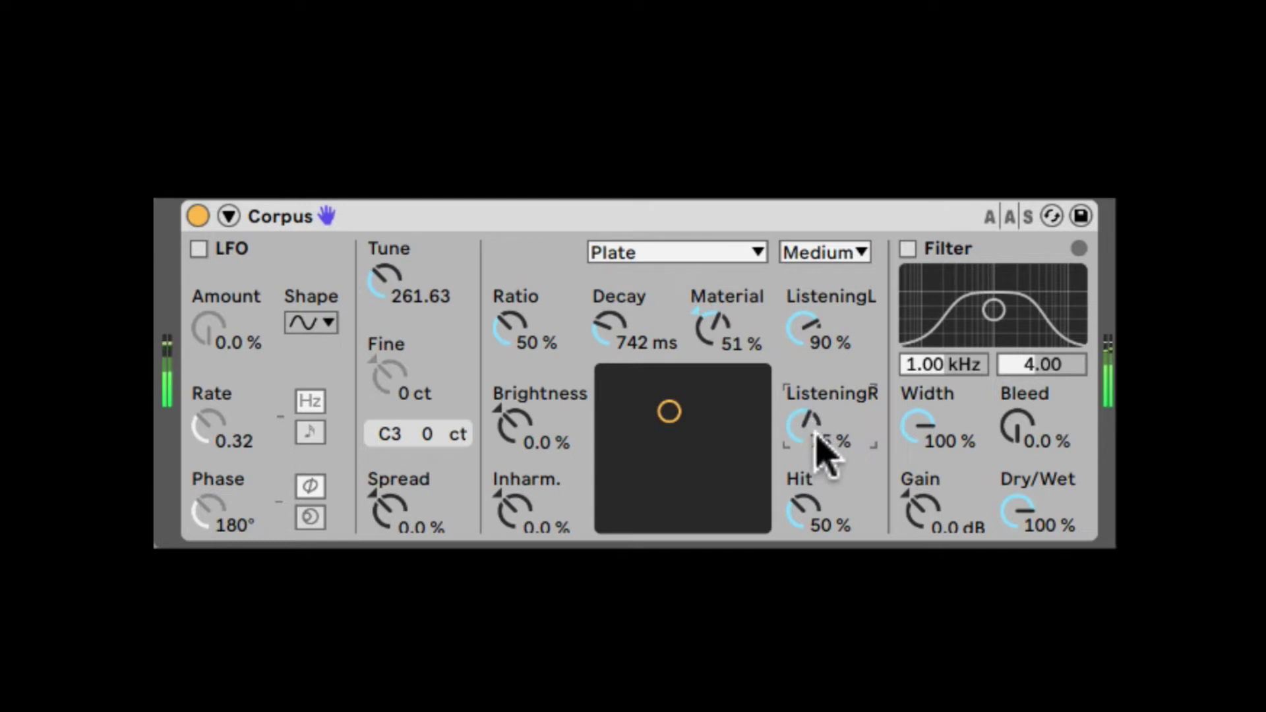
# - Try the String resonator and raise Hit to about half
pyautogui.click(809, 512)
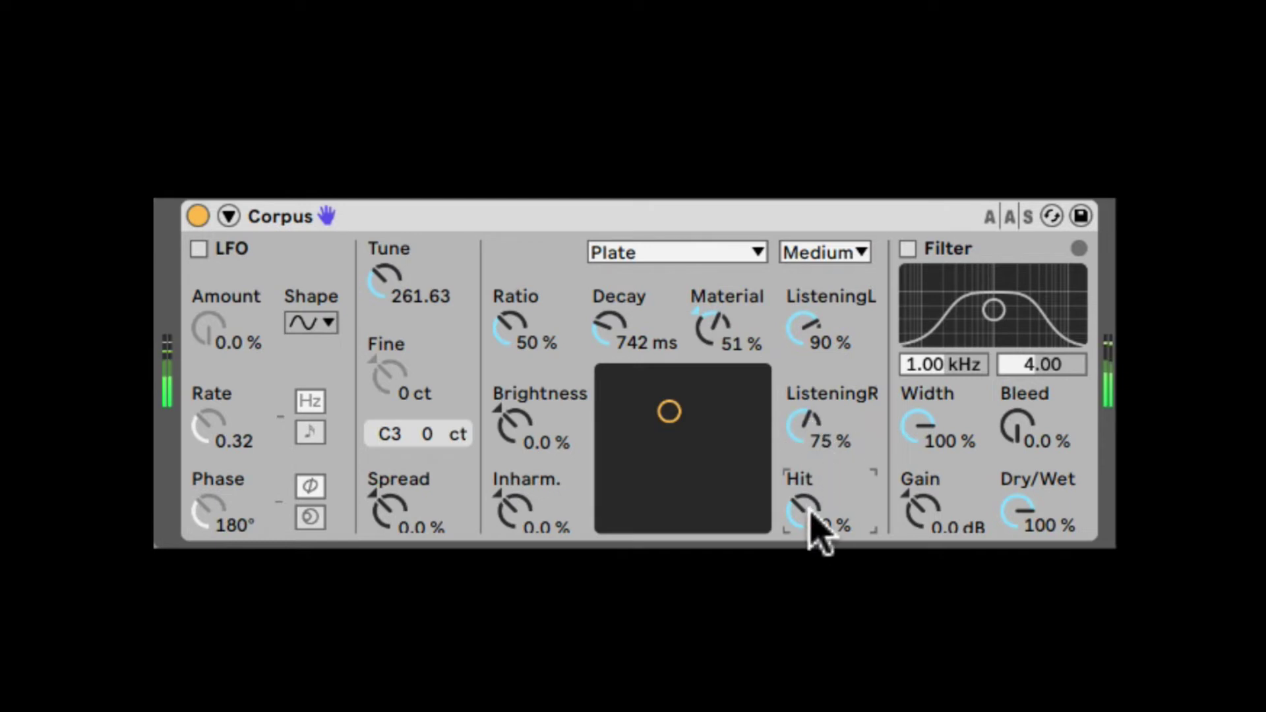
pyautogui.click(704, 256)
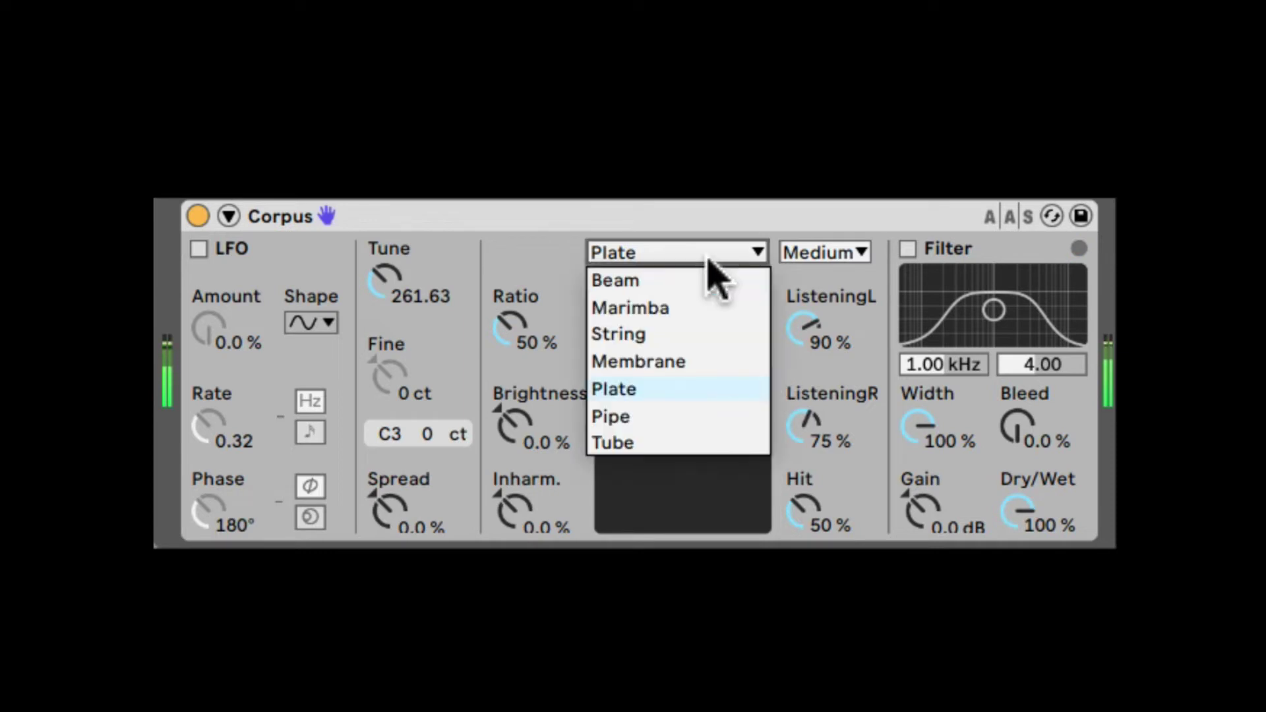
pyautogui.click(683, 333)
pyautogui.click(811, 518)
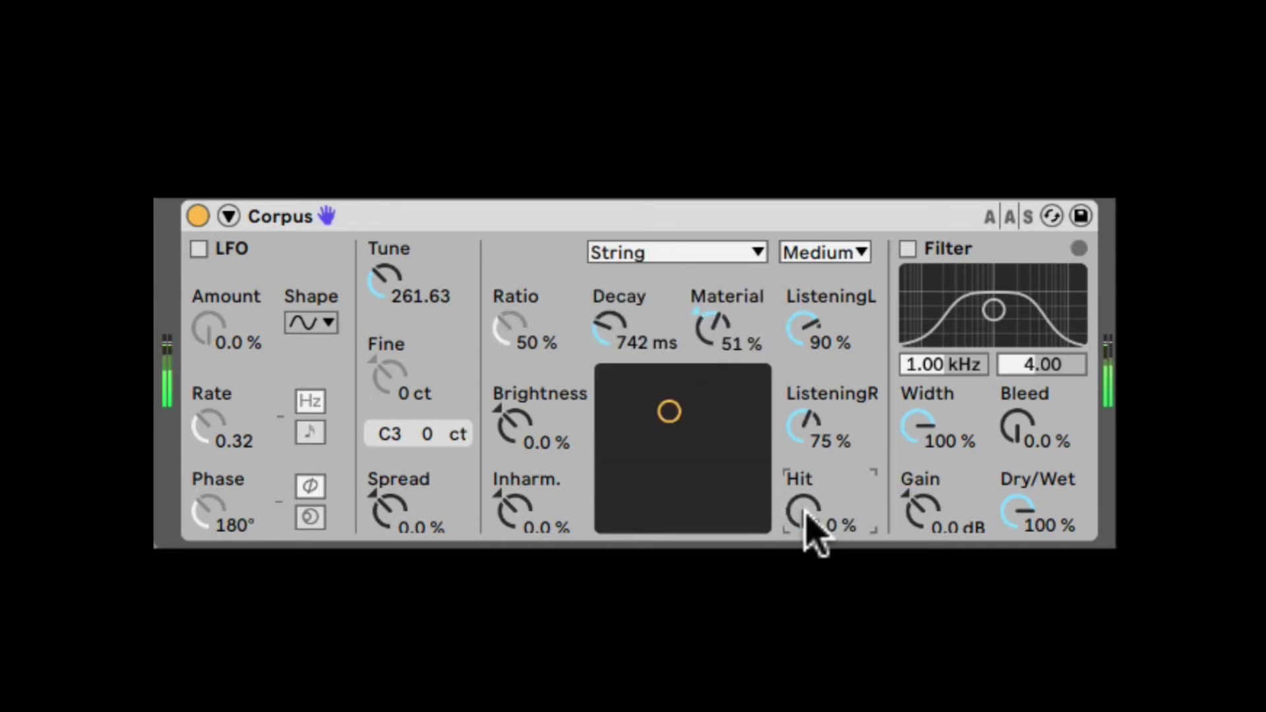
pyautogui.moveTo(806, 512); pyautogui.dragTo(806, 461)
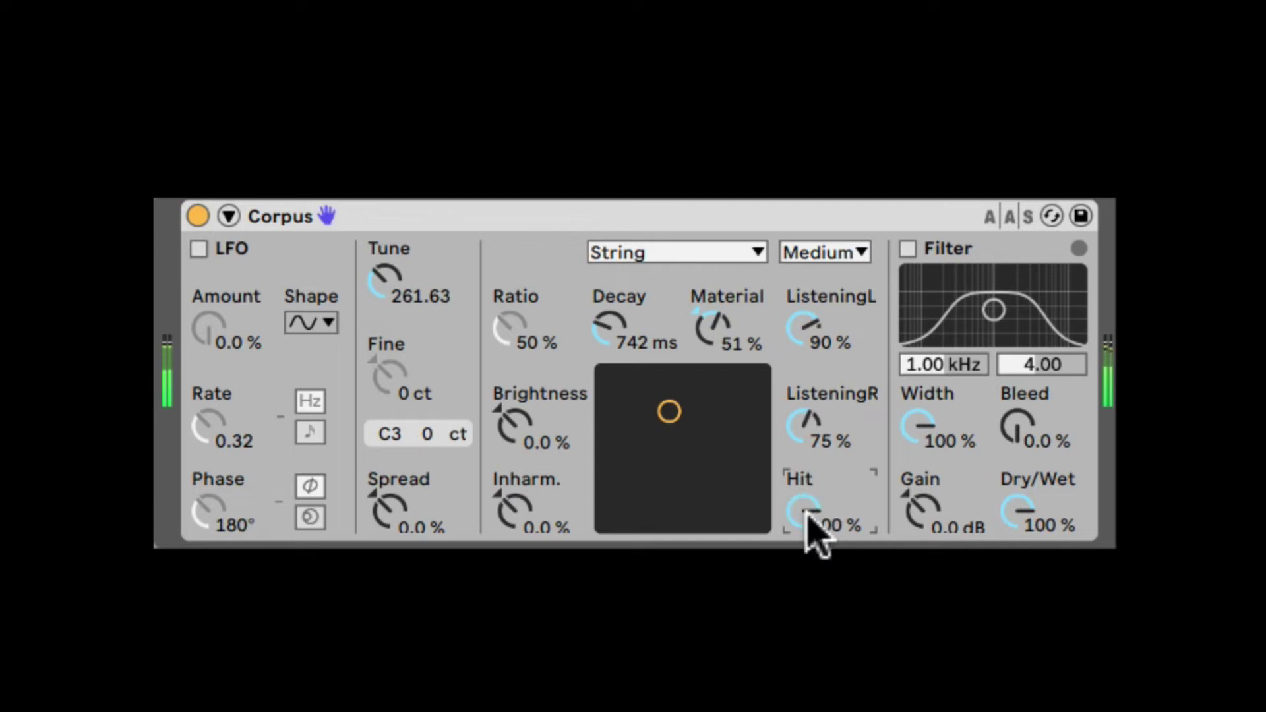
# - Switch to the Marimba resonator, set Hit to 35 % and ListeningL to 0.0 %
pyautogui.click(686, 258)
pyautogui.click(695, 308)
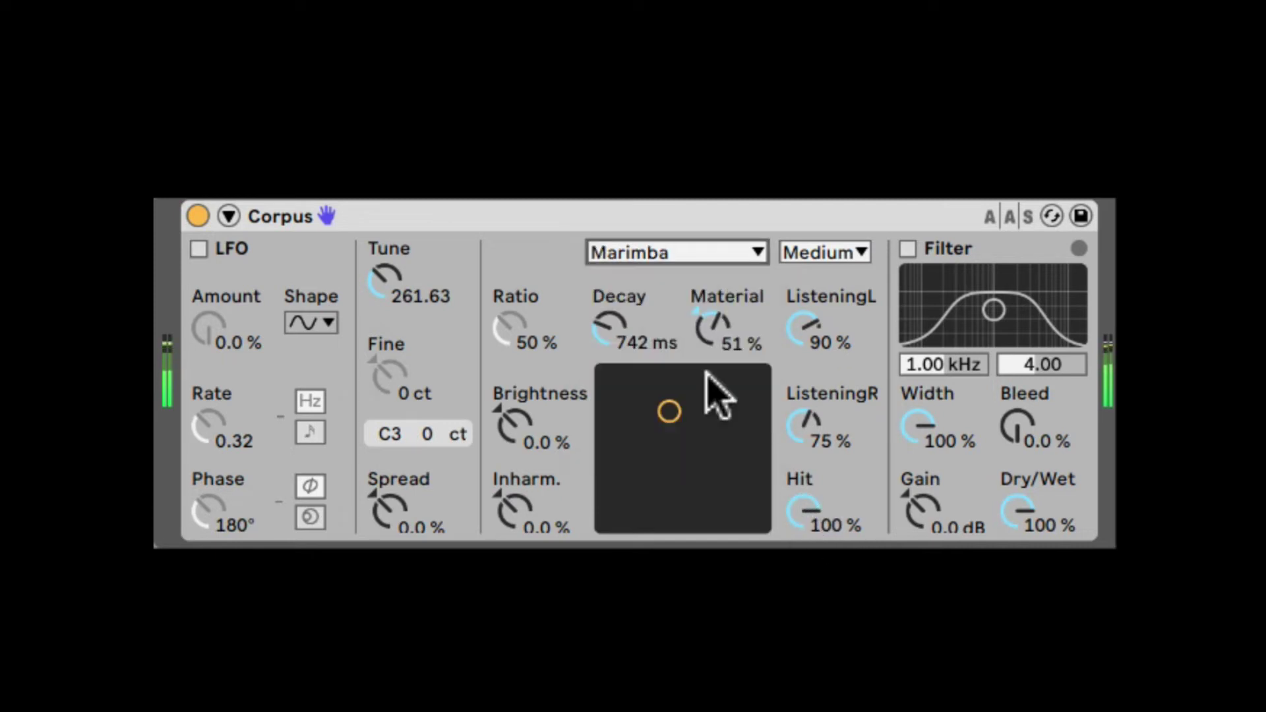
pyautogui.moveTo(817, 516); pyautogui.dragTo(817, 606)
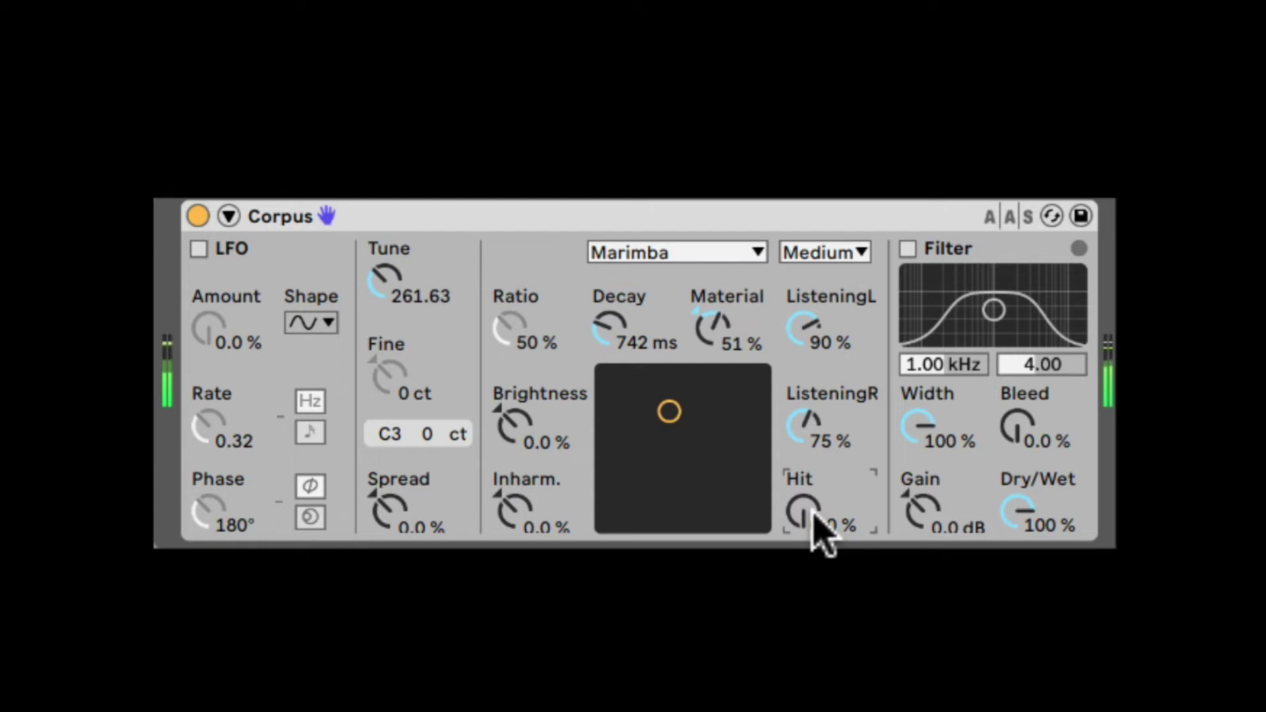
pyautogui.moveTo(814, 524); pyautogui.dragTo(814, 561)
pyautogui.moveTo(808, 421); pyautogui.dragTo(807, 443)
pyautogui.moveTo(810, 342); pyautogui.dragTo(804, 453)
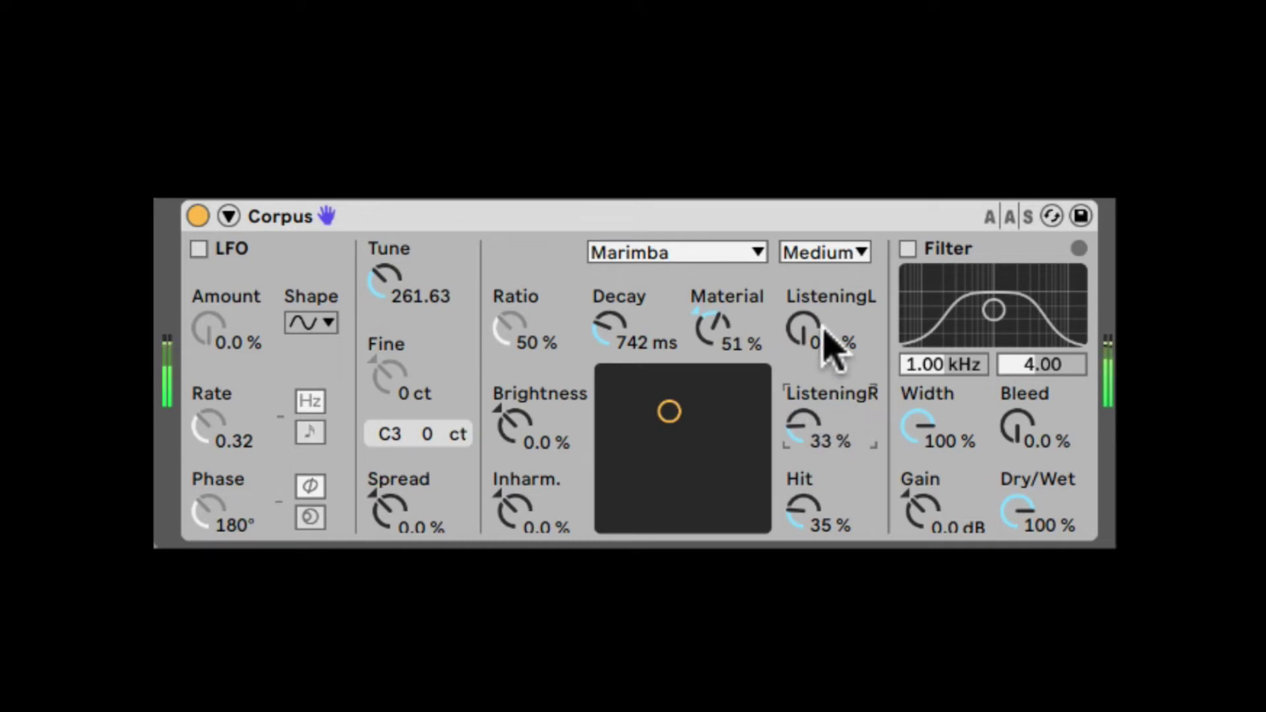
# - Enable Corpus's filter at 1.05 kHz with Q 5.39 and sweep Width, ending at 100 %
pyautogui.click(908, 248)
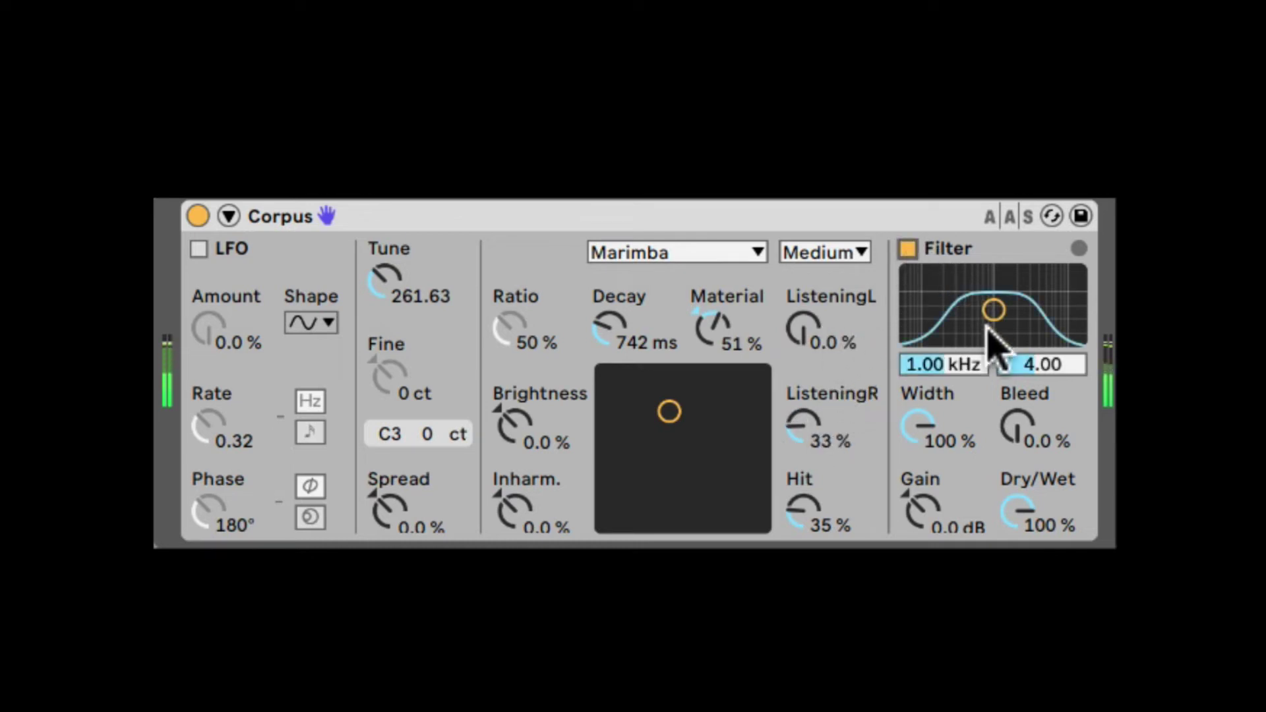
pyautogui.moveTo(994, 310)
pyautogui.mouseDown()
pyautogui.moveTo(1028, 305)
pyautogui.moveTo(1048, 333)
pyautogui.moveTo(946, 319)
pyautogui.moveTo(1019, 296)
pyautogui.moveTo(995, 302)
pyautogui.mouseUp()
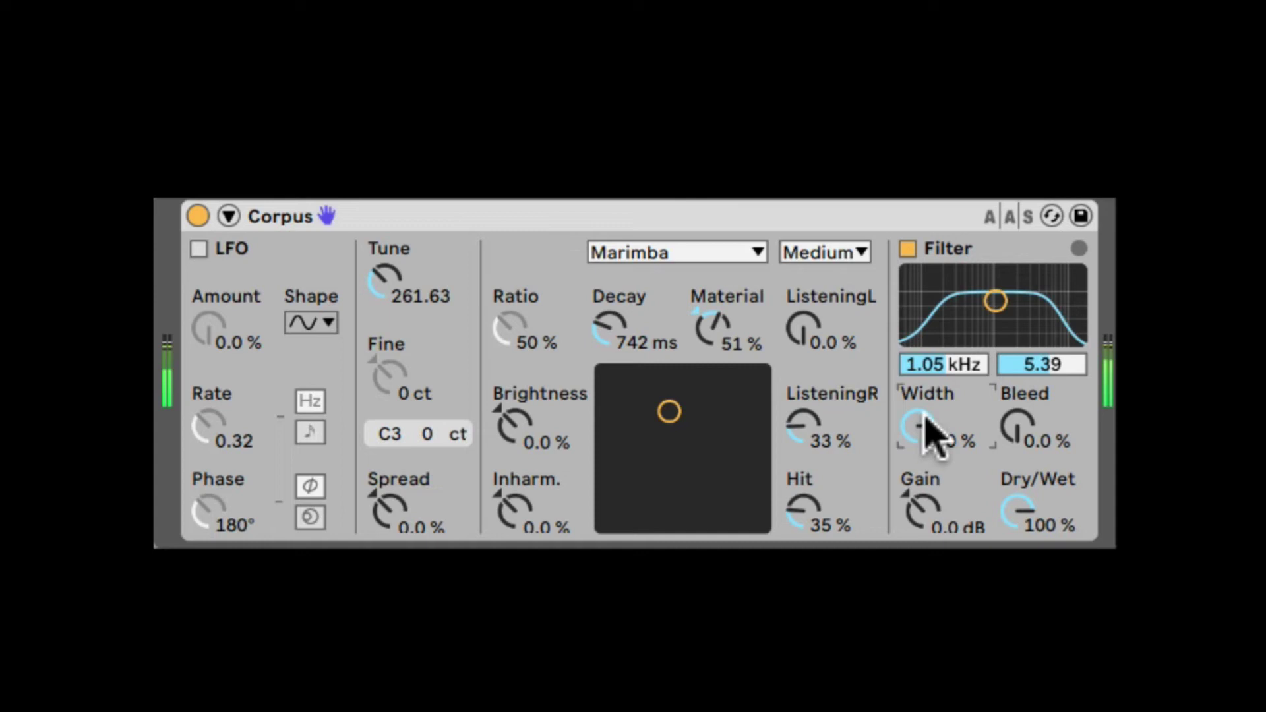
pyautogui.moveTo(932, 438); pyautogui.dragTo(933, 396)
pyautogui.moveTo(935, 447); pyautogui.dragTo(935, 409)
pyautogui.moveTo(935, 443); pyautogui.dragTo(935, 419)
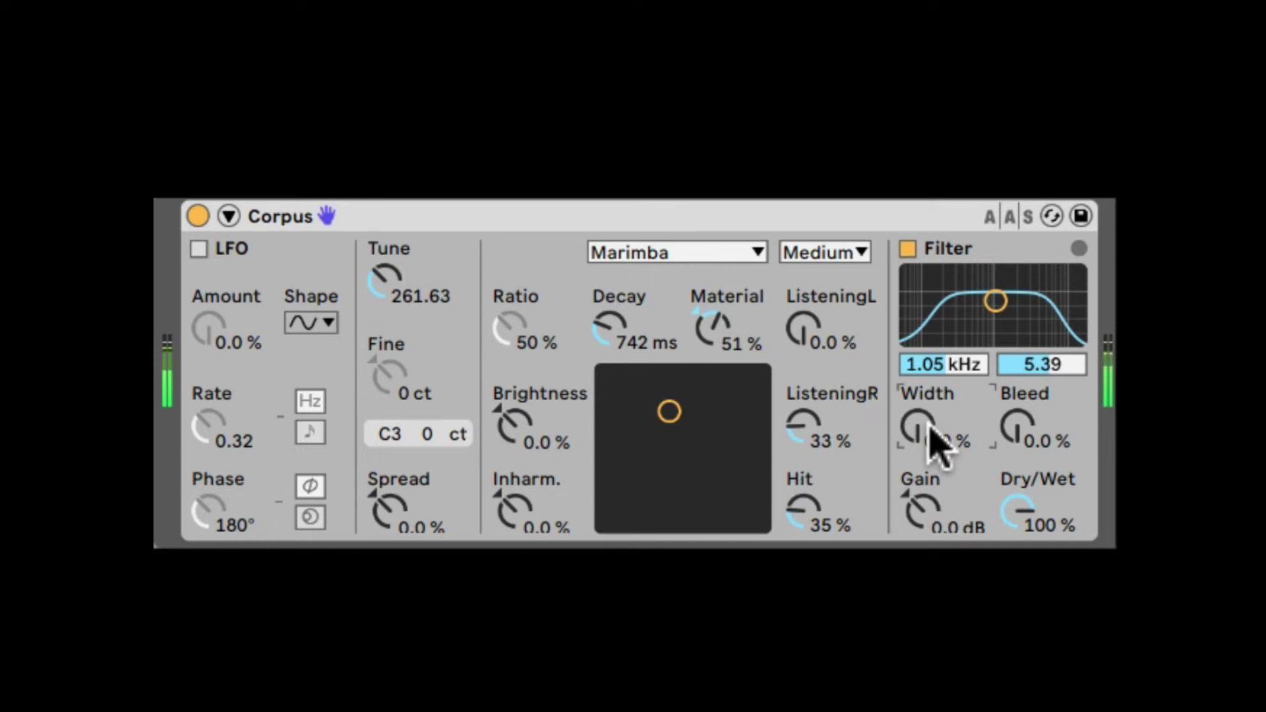
pyautogui.moveTo(936, 443); pyautogui.dragTo(936, 369)
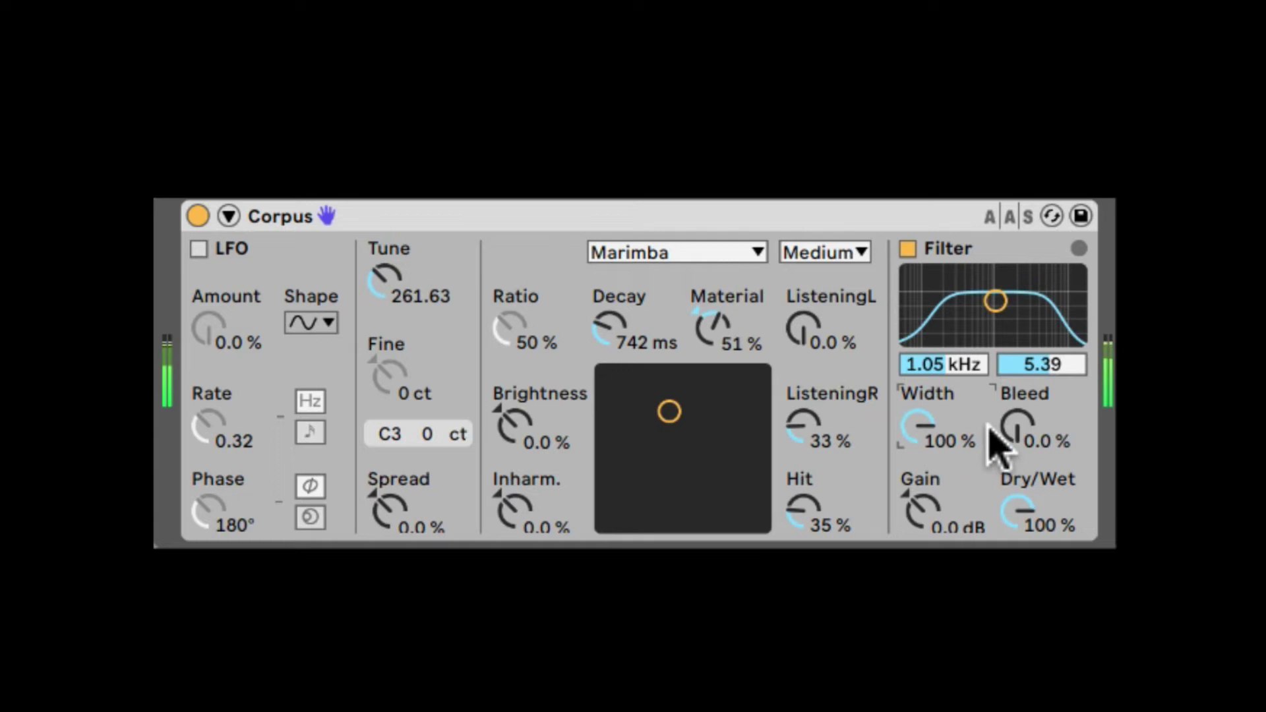
# - Turn Bleed up and back to 0.0 %, and lower Tune to around 43
pyautogui.moveTo(1019, 435); pyautogui.dragTo(1018, 369)
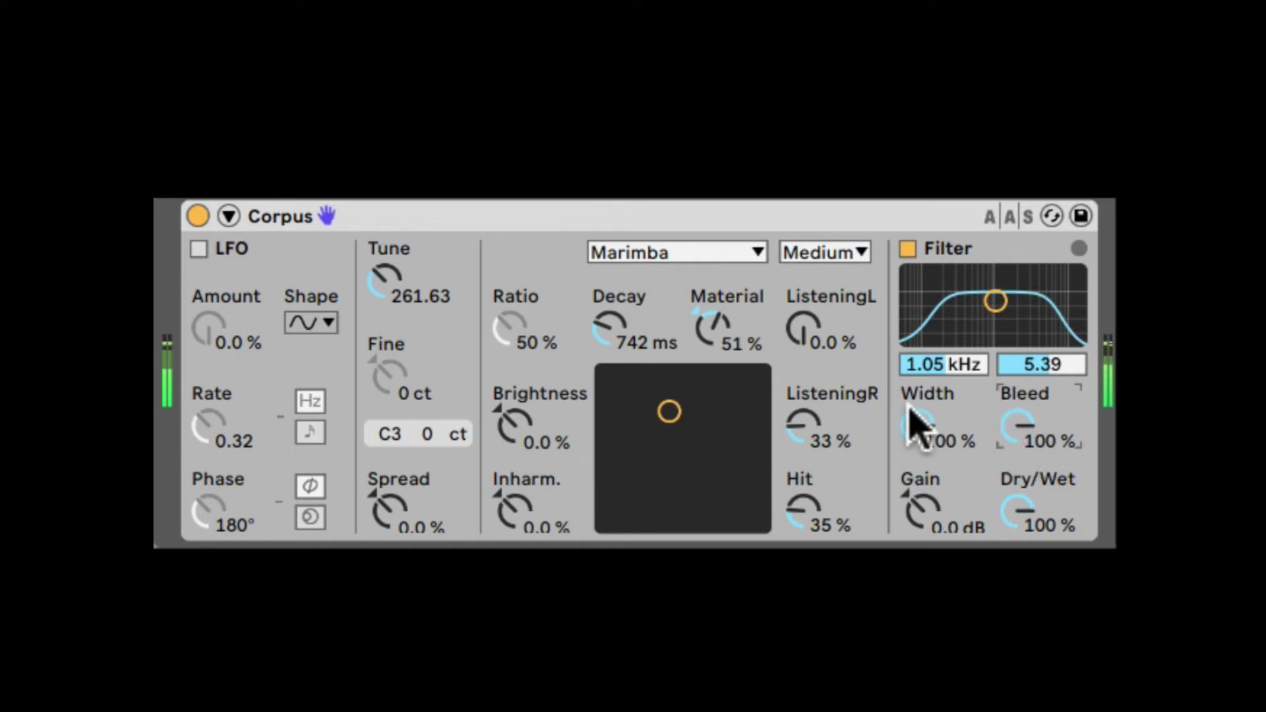
pyautogui.moveTo(406, 310); pyautogui.dragTo(405, 416)
pyautogui.click(1019, 425)
pyautogui.moveTo(1018, 425)
pyautogui.mouseDown()
pyautogui.moveTo(1019, 461)
pyautogui.moveTo(1015, 429)
pyautogui.mouseUp()
# - Try the Pipe resonator with tuning raised to about 34.55, then the Tube resonator
pyautogui.click(669, 253)
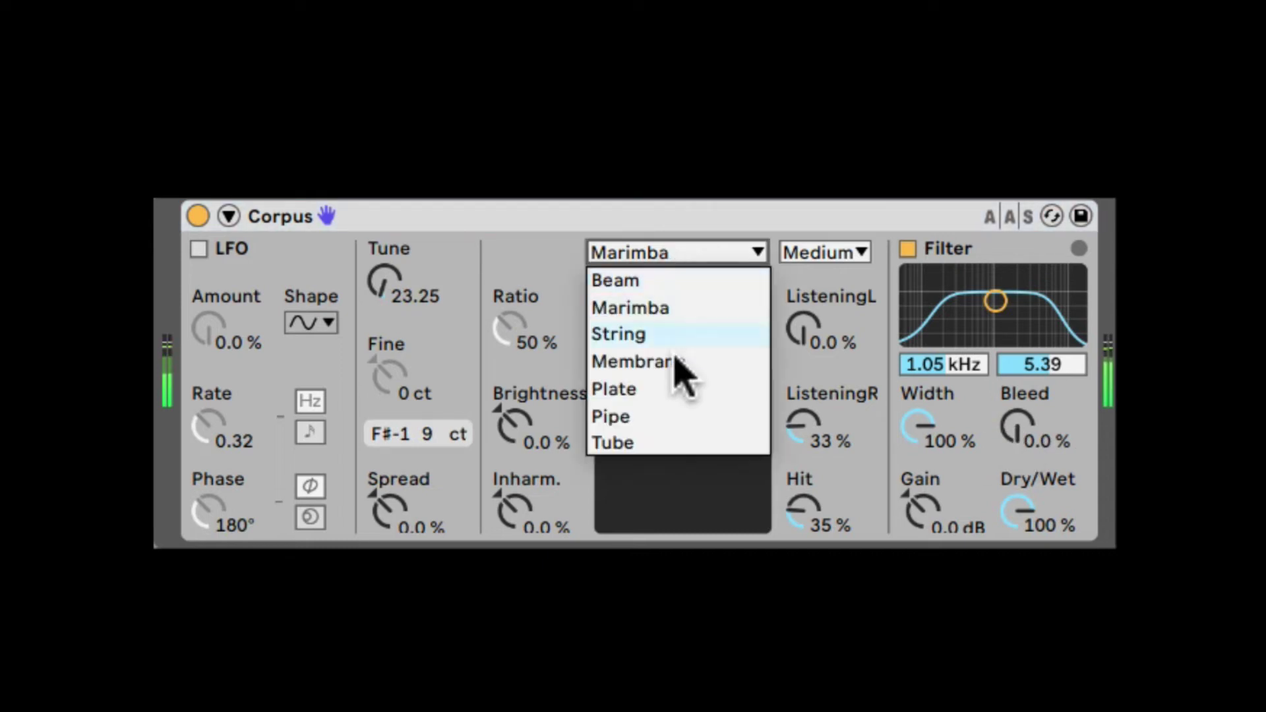
pyautogui.click(653, 417)
pyautogui.moveTo(389, 291); pyautogui.dragTo(384, 264)
pyautogui.click(711, 254)
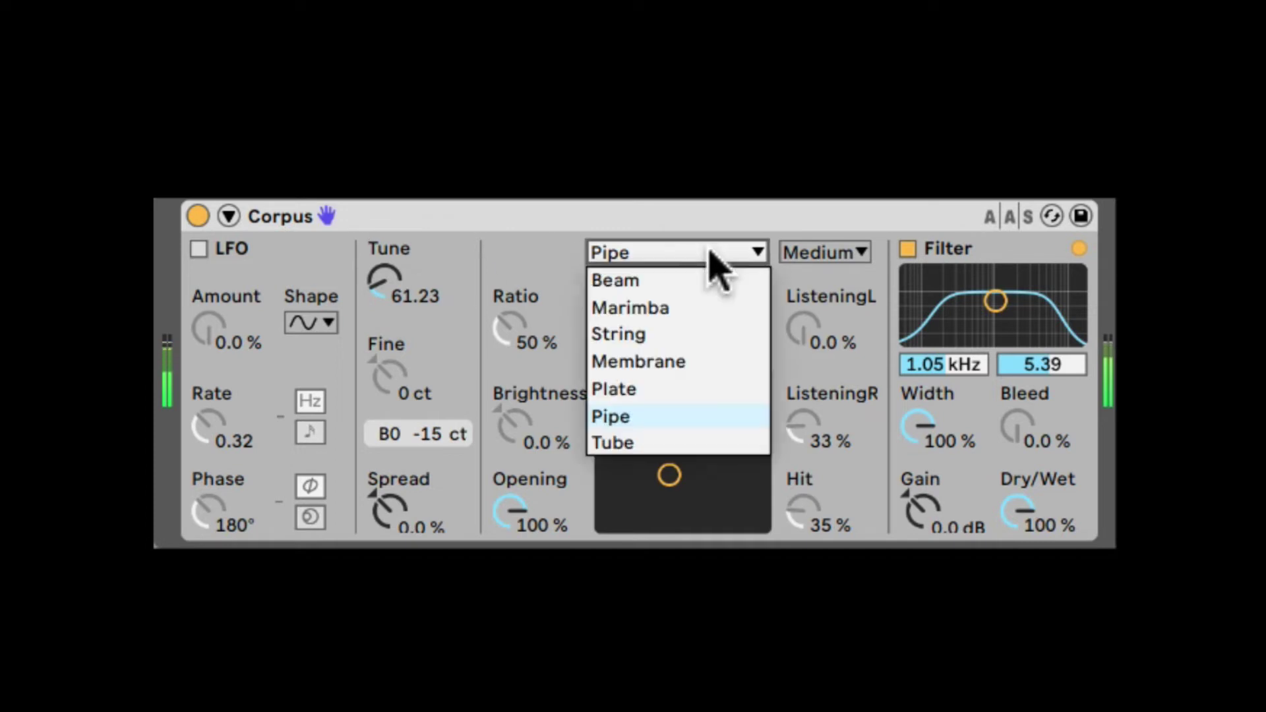
pyautogui.click(623, 442)
# - Return to the Plate resonator and sweep Bleed, ending at 100 %
pyautogui.click(671, 255)
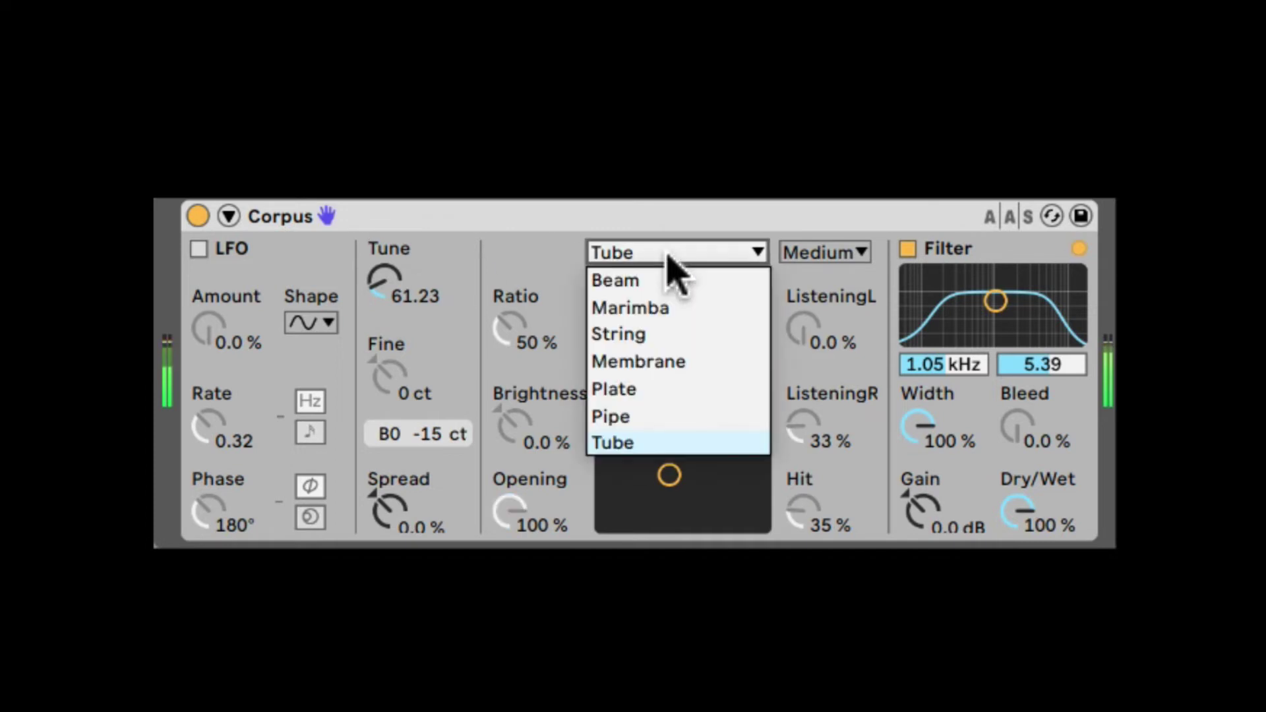
pyautogui.click(667, 395)
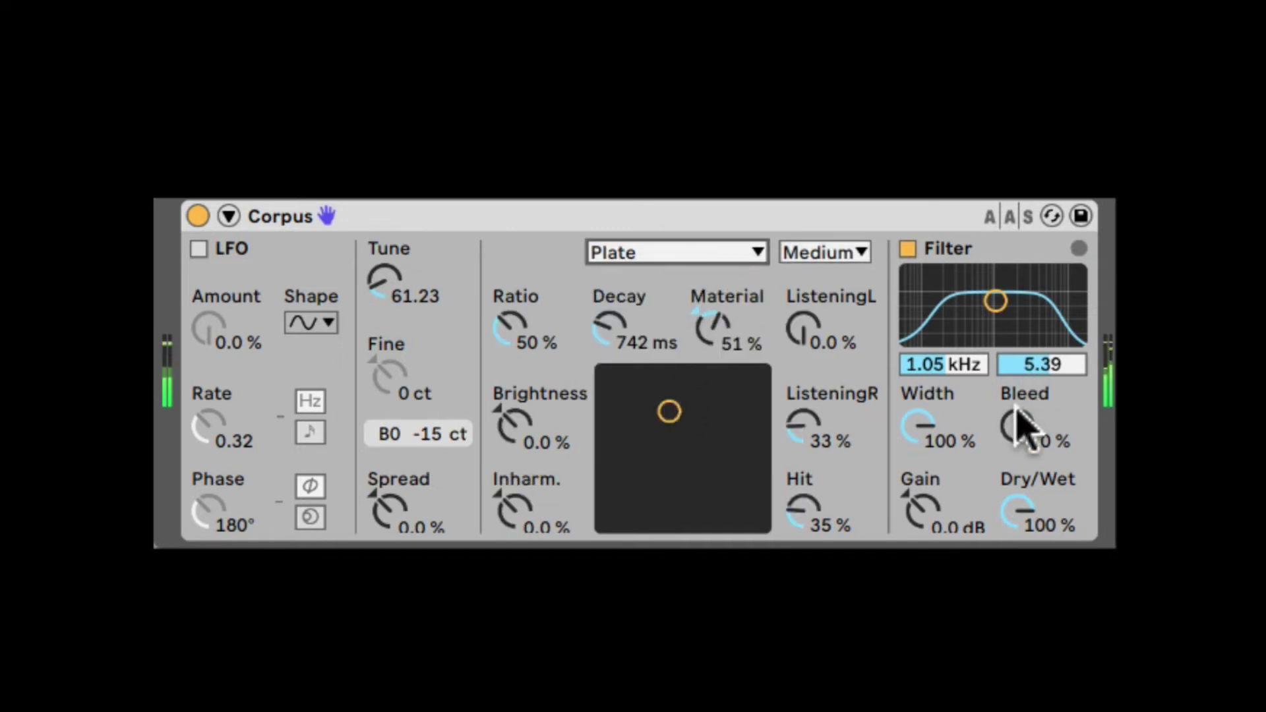
pyautogui.moveTo(1017, 430)
pyautogui.mouseDown()
pyautogui.moveTo(1017, 396)
pyautogui.moveTo(1028, 425)
pyautogui.mouseUp()
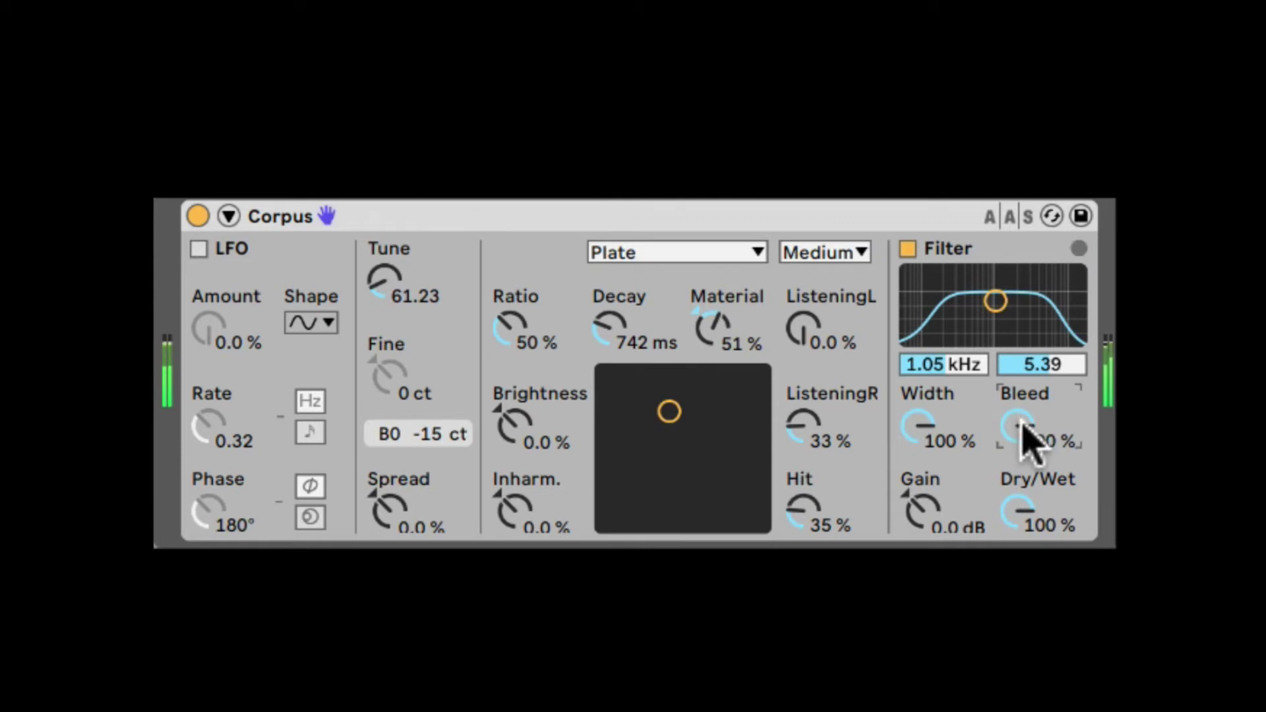
pyautogui.moveTo(1020, 427); pyautogui.dragTo(1021, 455)
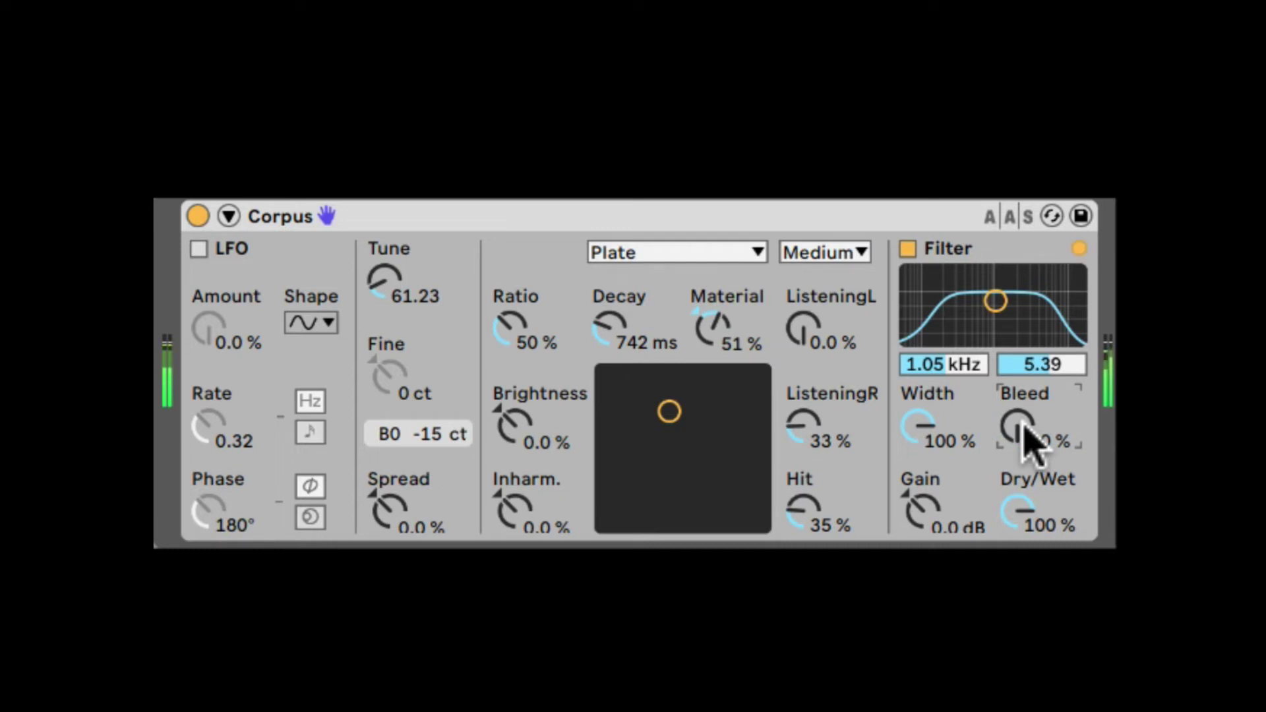
pyautogui.moveTo(1028, 441)
pyautogui.mouseDown()
pyautogui.moveTo(1027, 415)
pyautogui.moveTo(1026, 438)
pyautogui.moveTo(1017, 429)
pyautogui.mouseUp()
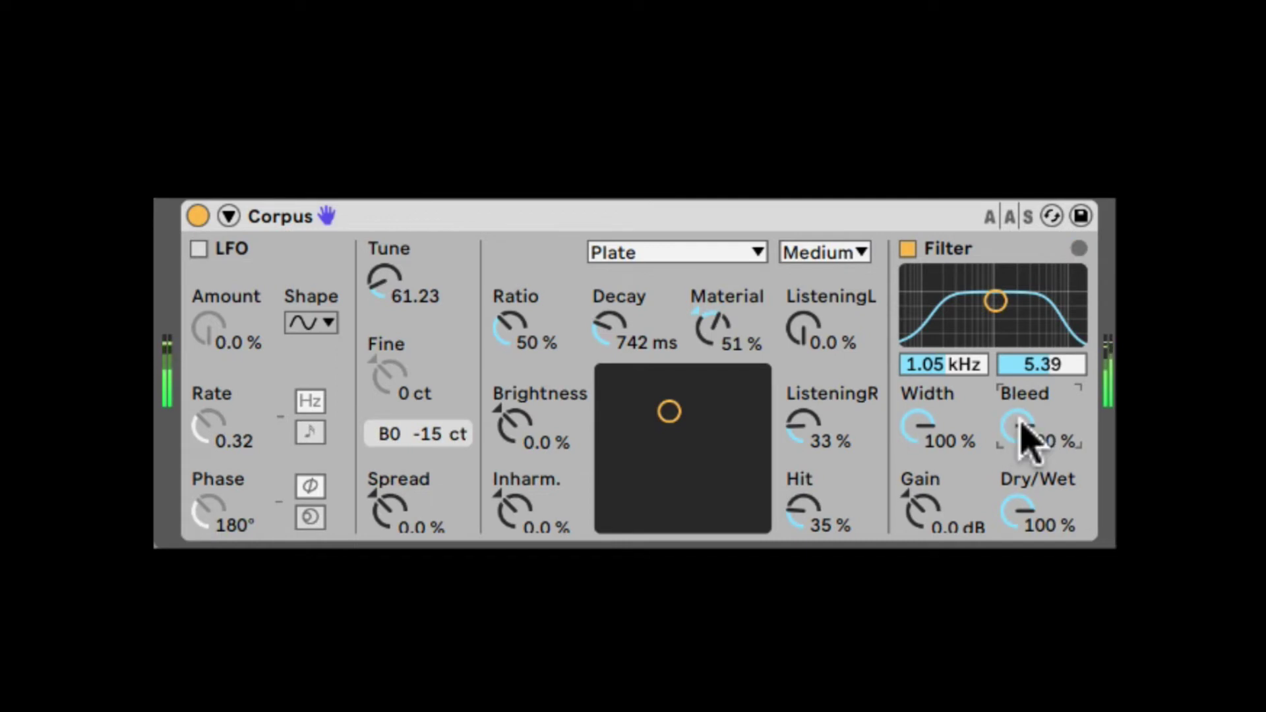
# - Reset Bleed to 0.0 %, turn Gain down to 13 dB and blend Dry/Wet to 63 %
pyautogui.doubleClick(1018, 422)
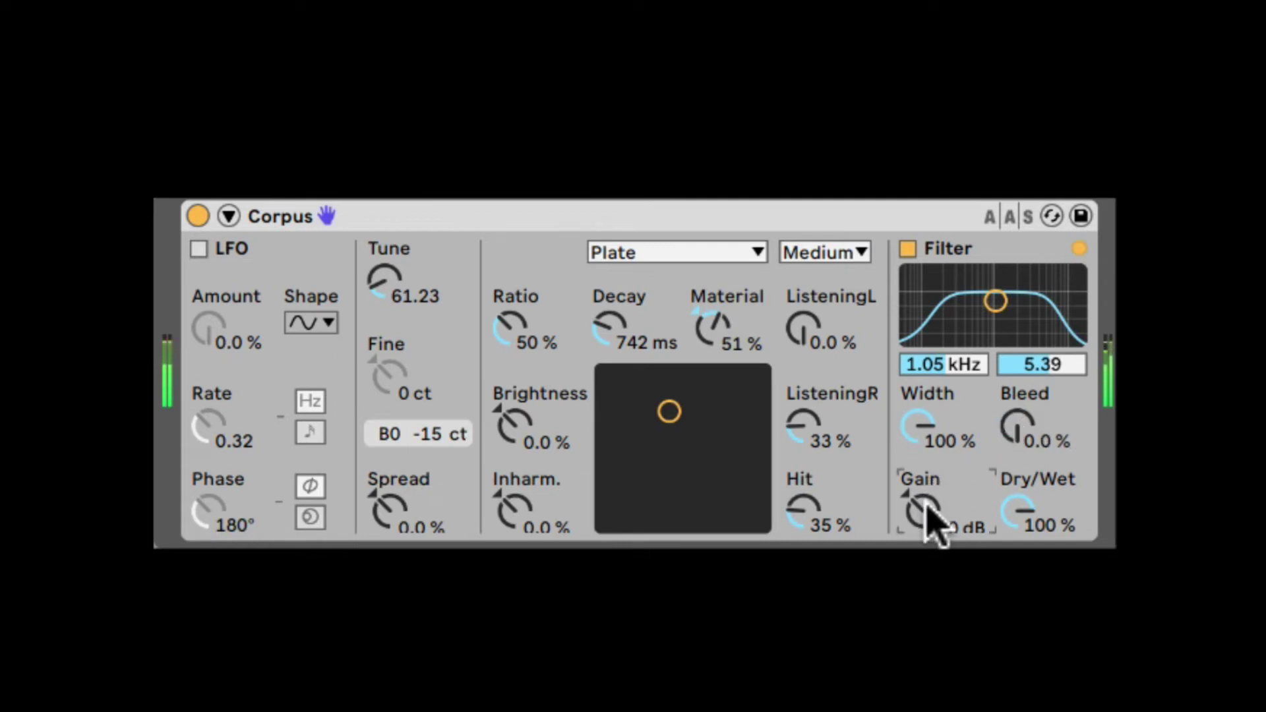
pyautogui.click(1080, 251)
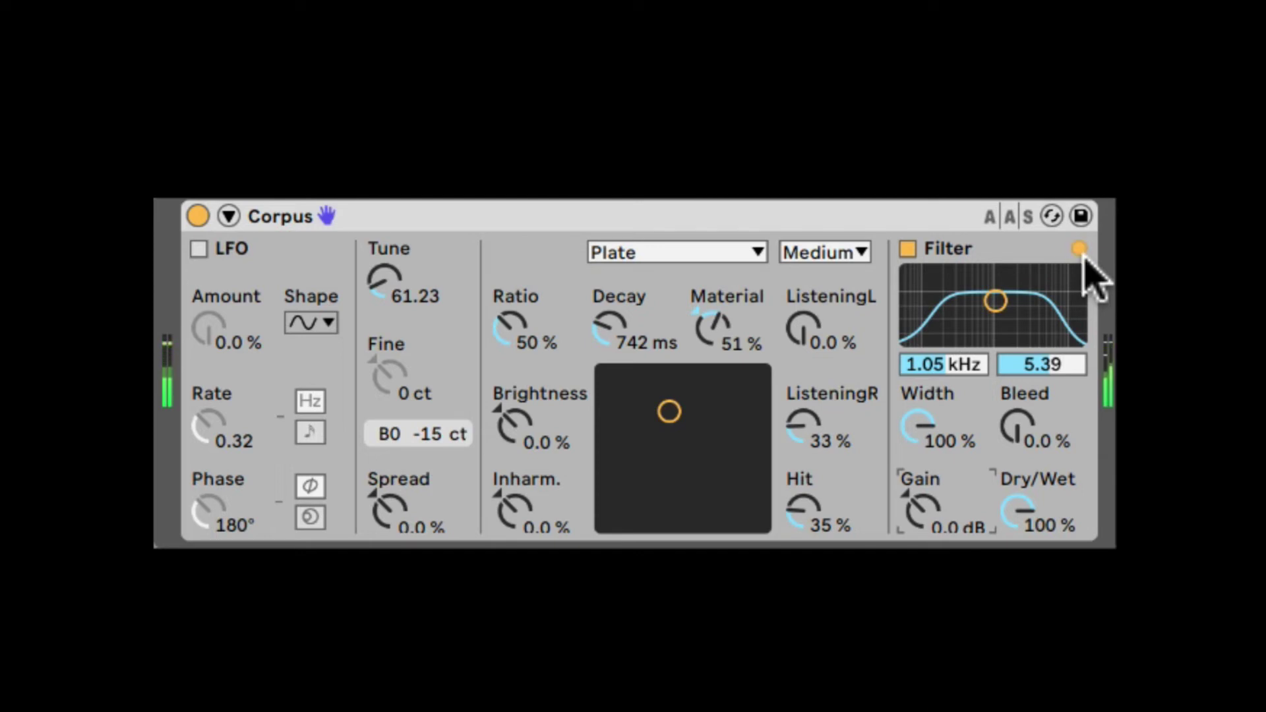
pyautogui.click(1079, 251)
pyautogui.moveTo(926, 508); pyautogui.dragTo(932, 478)
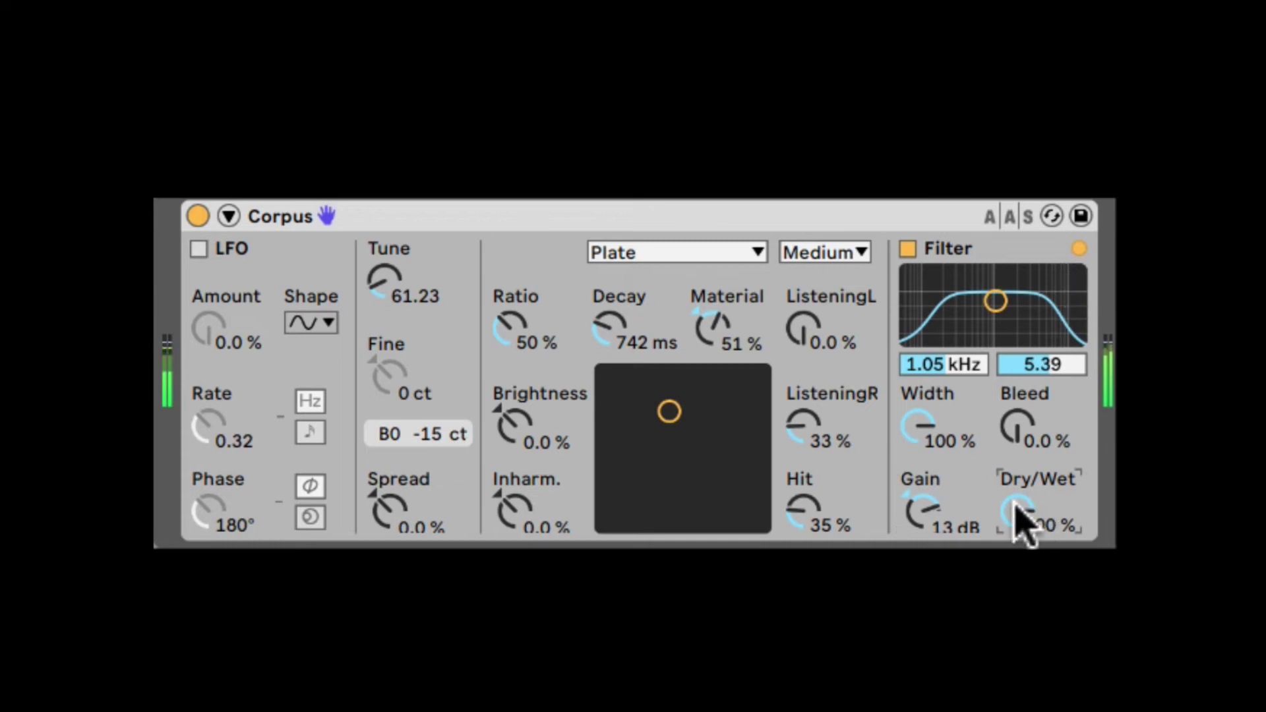
pyautogui.moveTo(1005, 527); pyautogui.dragTo(1025, 488)
# - Switch to the Tube resonator and raise Tune toward higher pitches
pyautogui.click(601, 257)
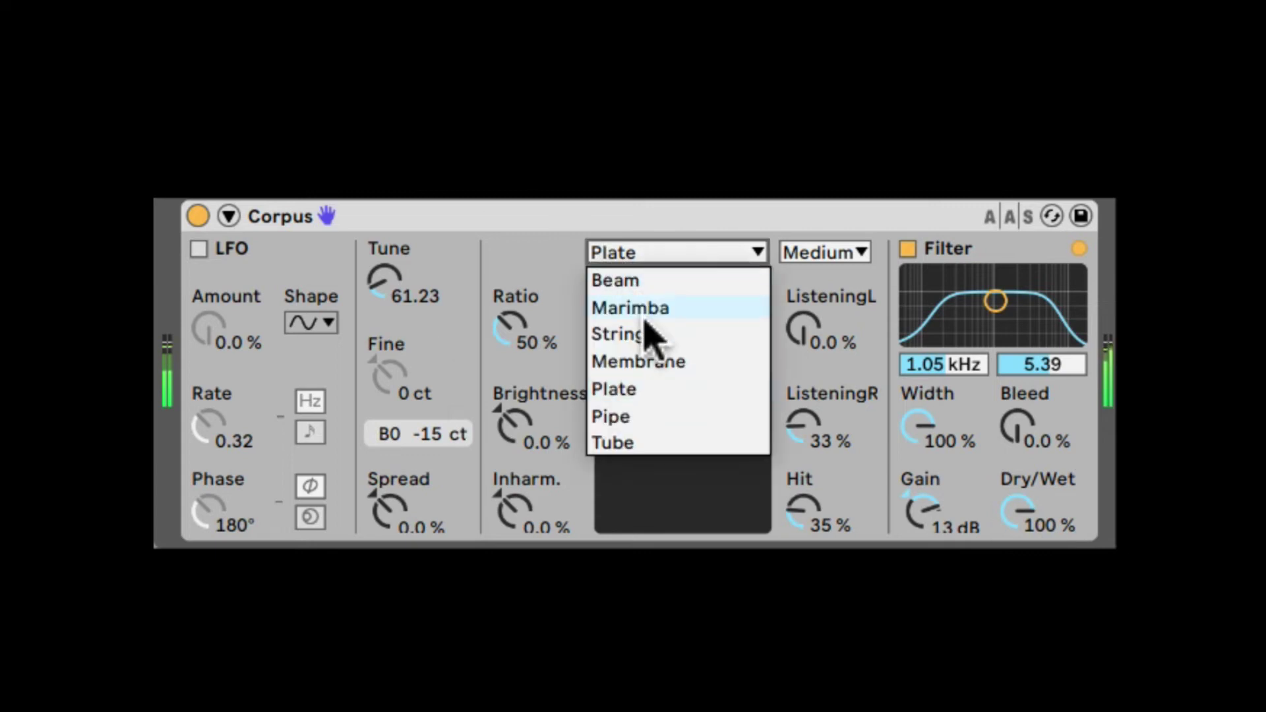
pyautogui.click(625, 437)
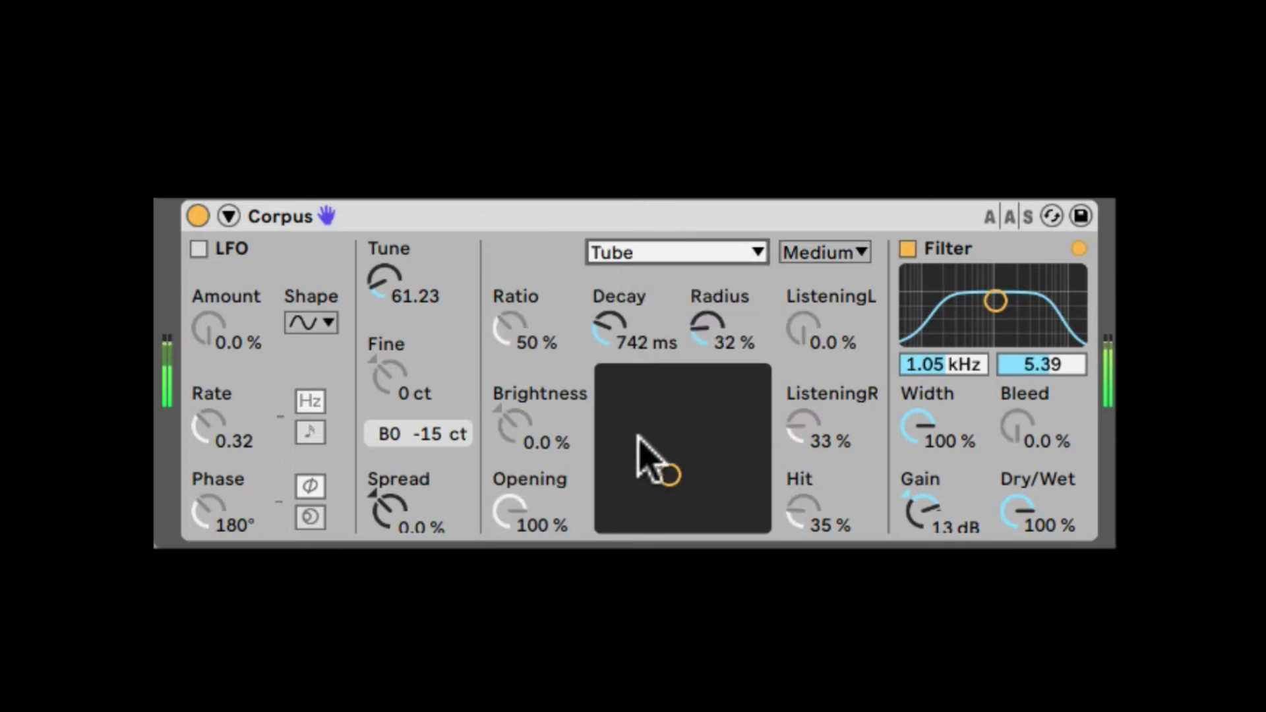
pyautogui.click(389, 290)
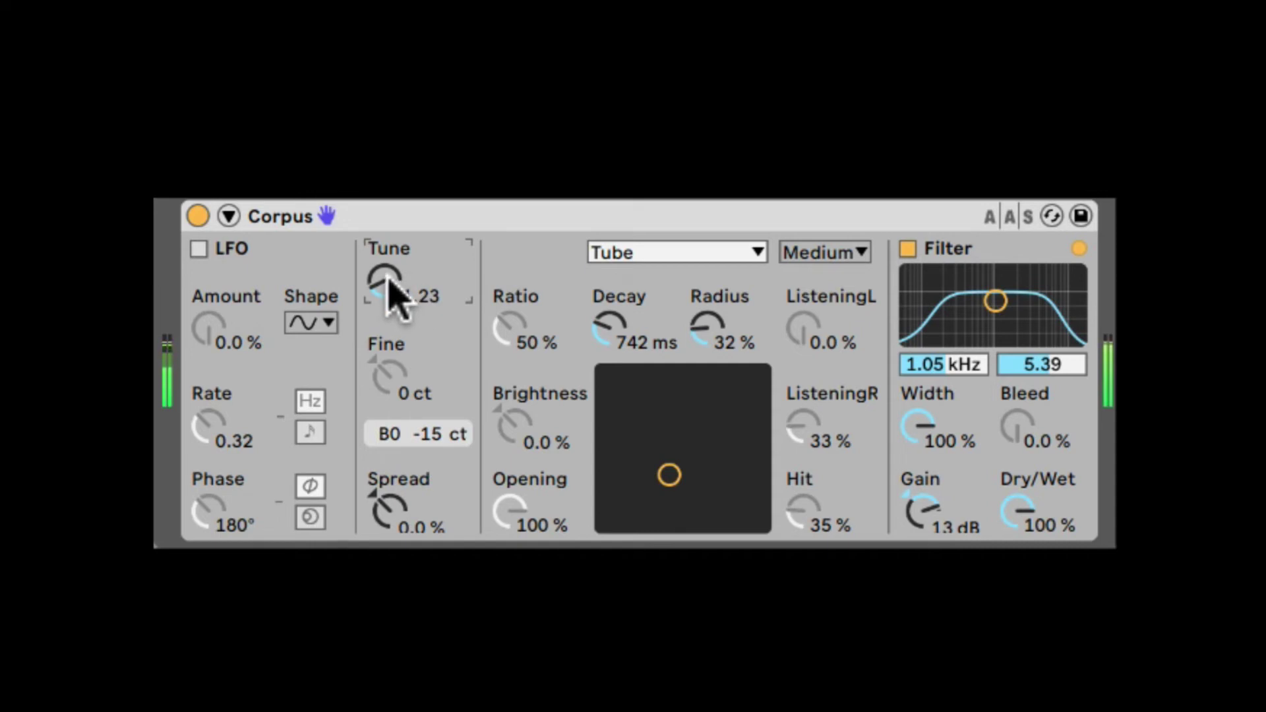
pyautogui.moveTo(387, 280)
pyautogui.mouseDown()
pyautogui.moveTo(388, 217)
pyautogui.moveTo(388, 269)
pyautogui.mouseUp()
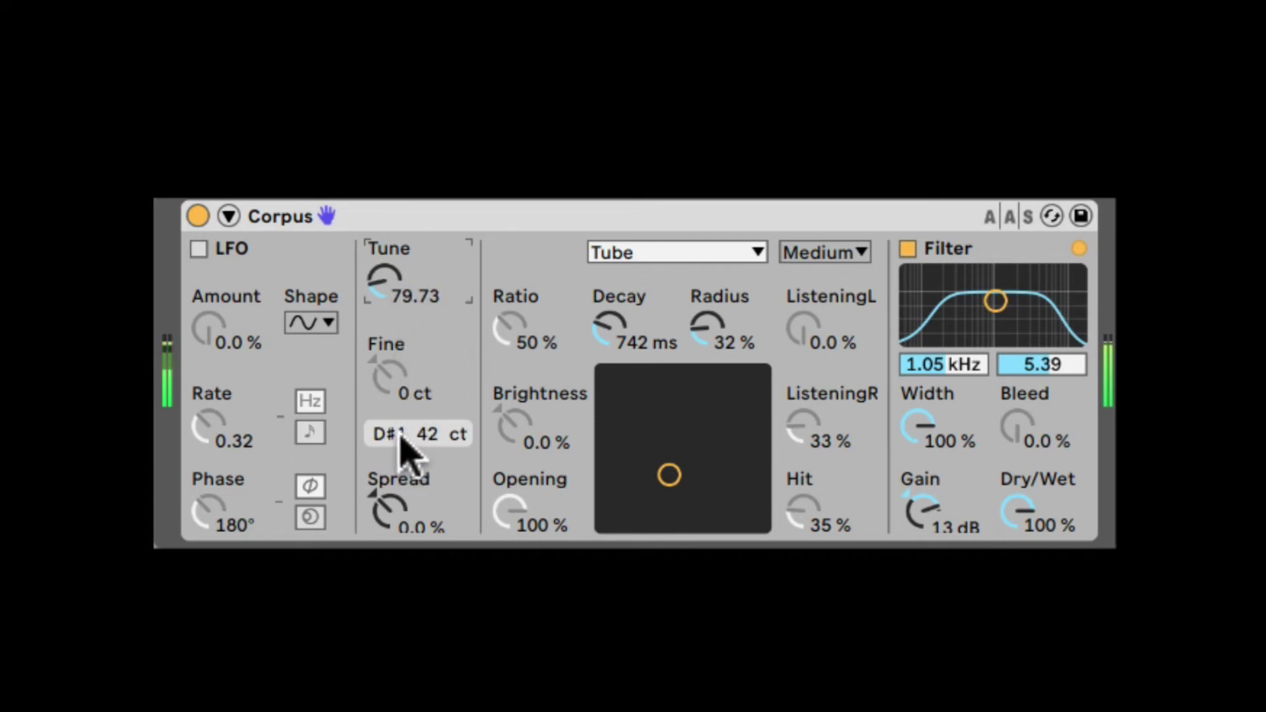
pyautogui.moveTo(377, 277)
pyautogui.mouseDown()
pyautogui.moveTo(377, 254)
pyautogui.moveTo(377, 269)
pyautogui.mouseUp()
# - Sweep Spread from positive to negative, then reset it to 0 %
pyautogui.click(393, 512)
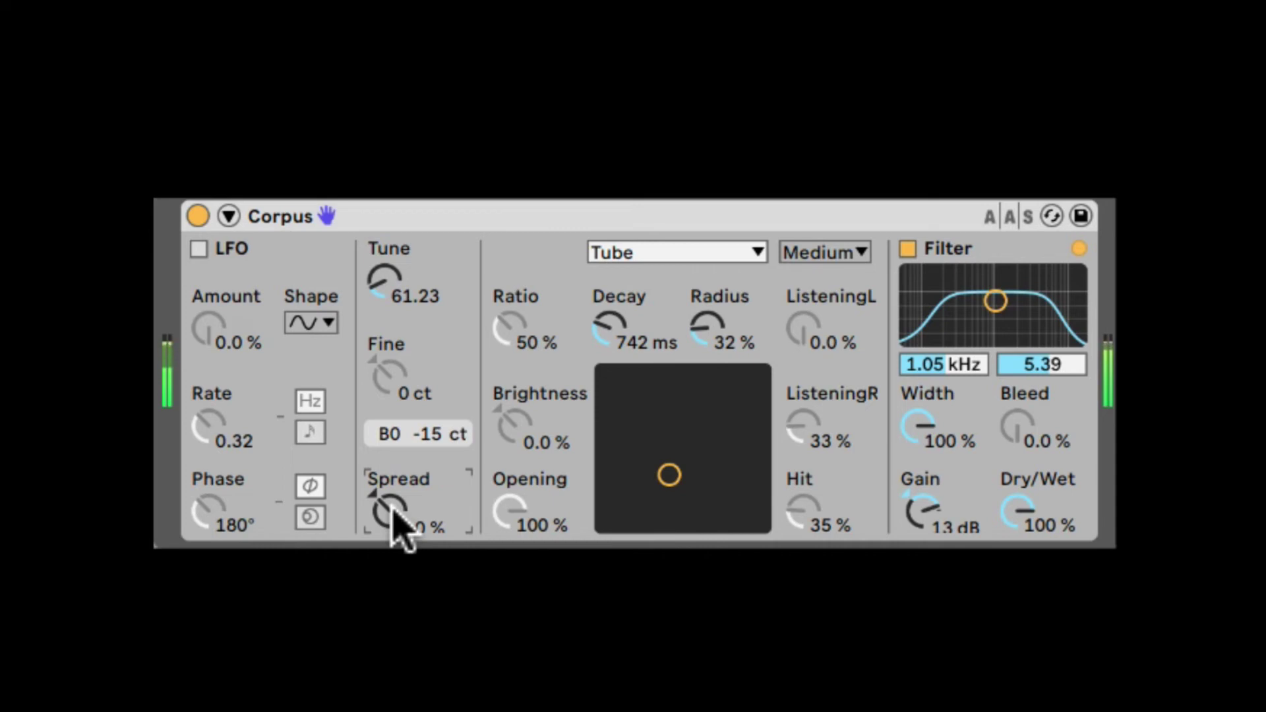
pyautogui.moveTo(393, 508)
pyautogui.mouseDown()
pyautogui.moveTo(393, 472)
pyautogui.moveTo(391, 508)
pyautogui.mouseUp()
pyautogui.moveTo(392, 509)
pyautogui.mouseDown()
pyautogui.moveTo(391, 471)
pyautogui.moveTo(392, 534)
pyautogui.moveTo(385, 506)
pyautogui.mouseUp()
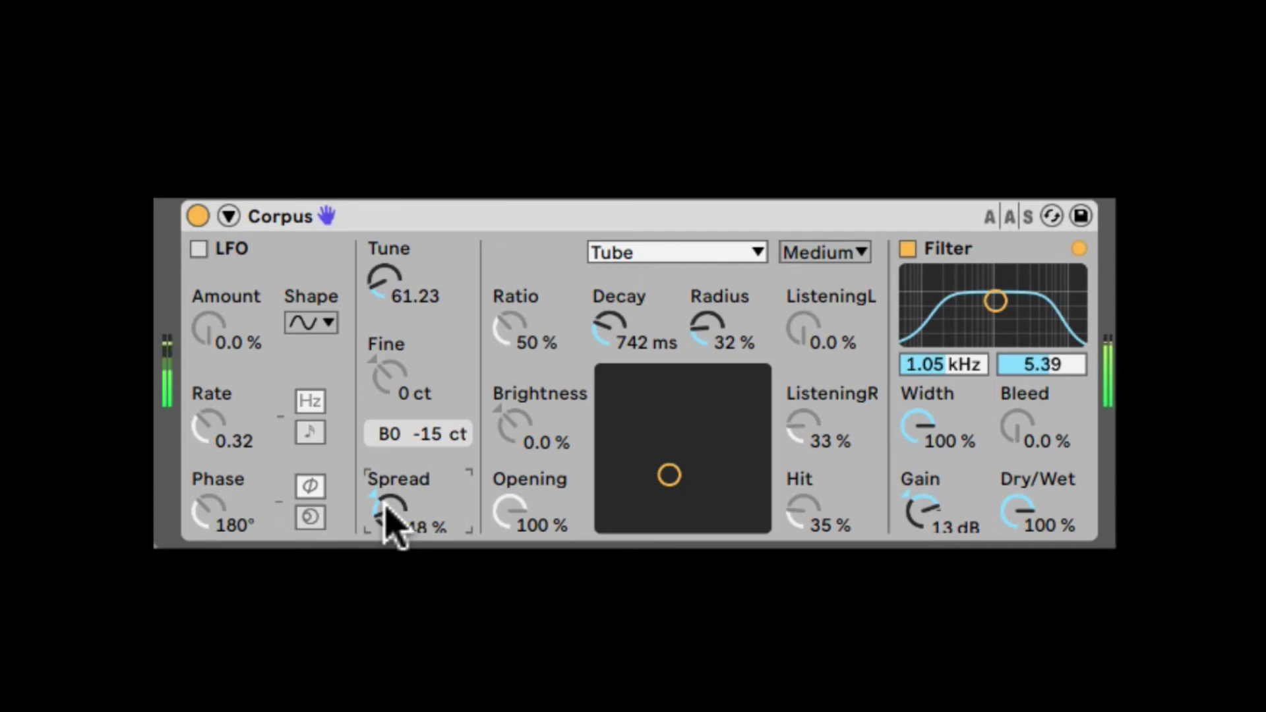
pyautogui.scroll(-5, 385, 509)
pyautogui.press('Delete')
# - Raise Tune to 114.87, enable the LFO and pick the smooth random shape after trying stepped random
pyautogui.moveTo(389, 298); pyautogui.dragTo(389, 244)
pyautogui.click(198, 250)
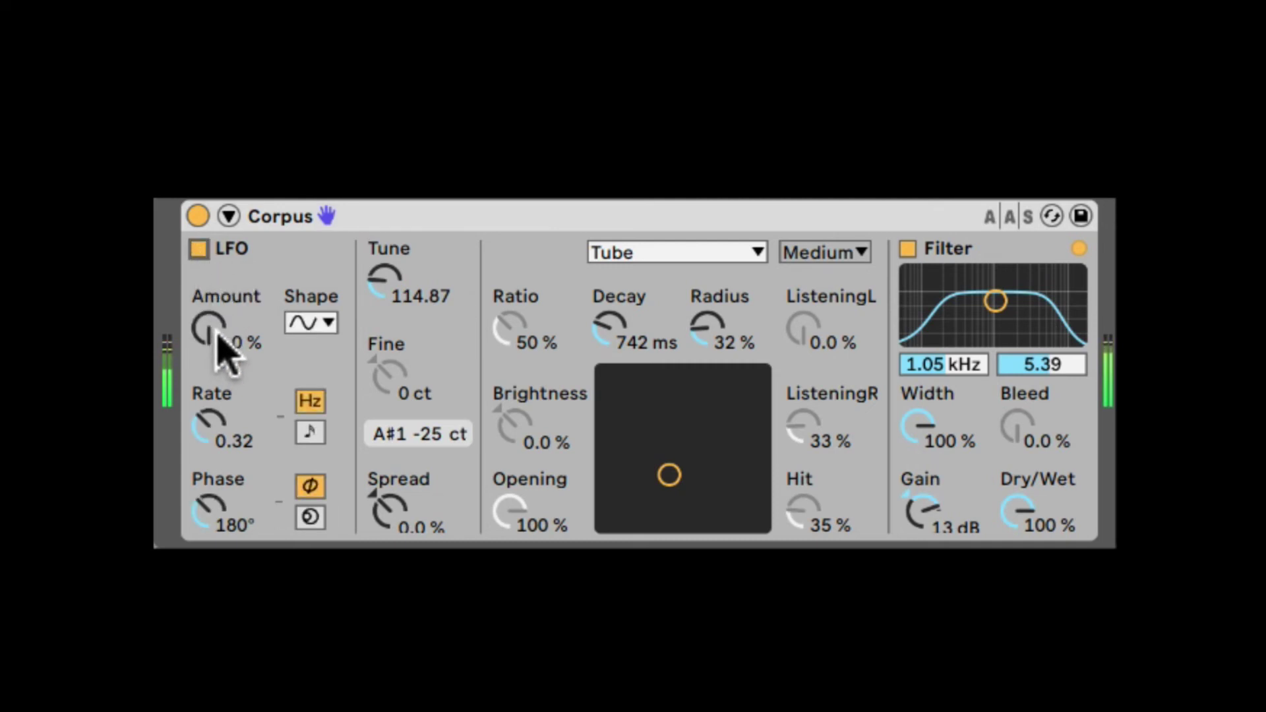
pyautogui.moveTo(218, 335); pyautogui.dragTo(217, 287)
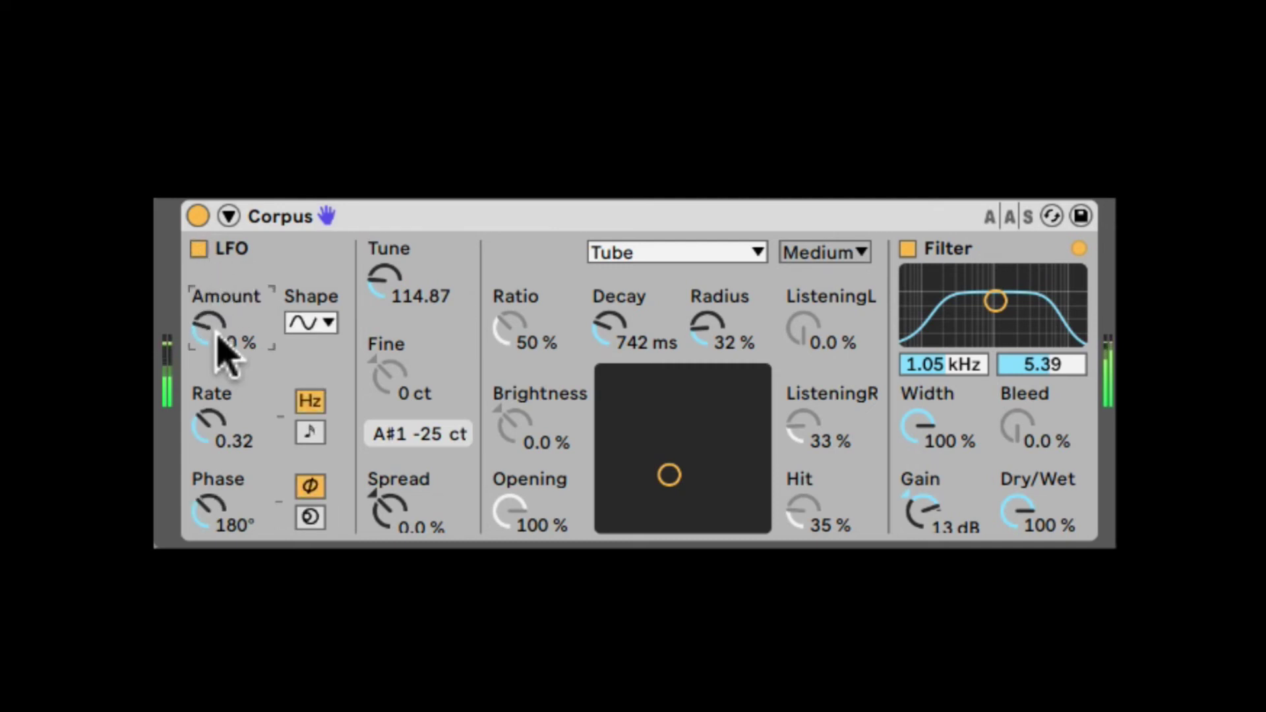
pyautogui.click(310, 323)
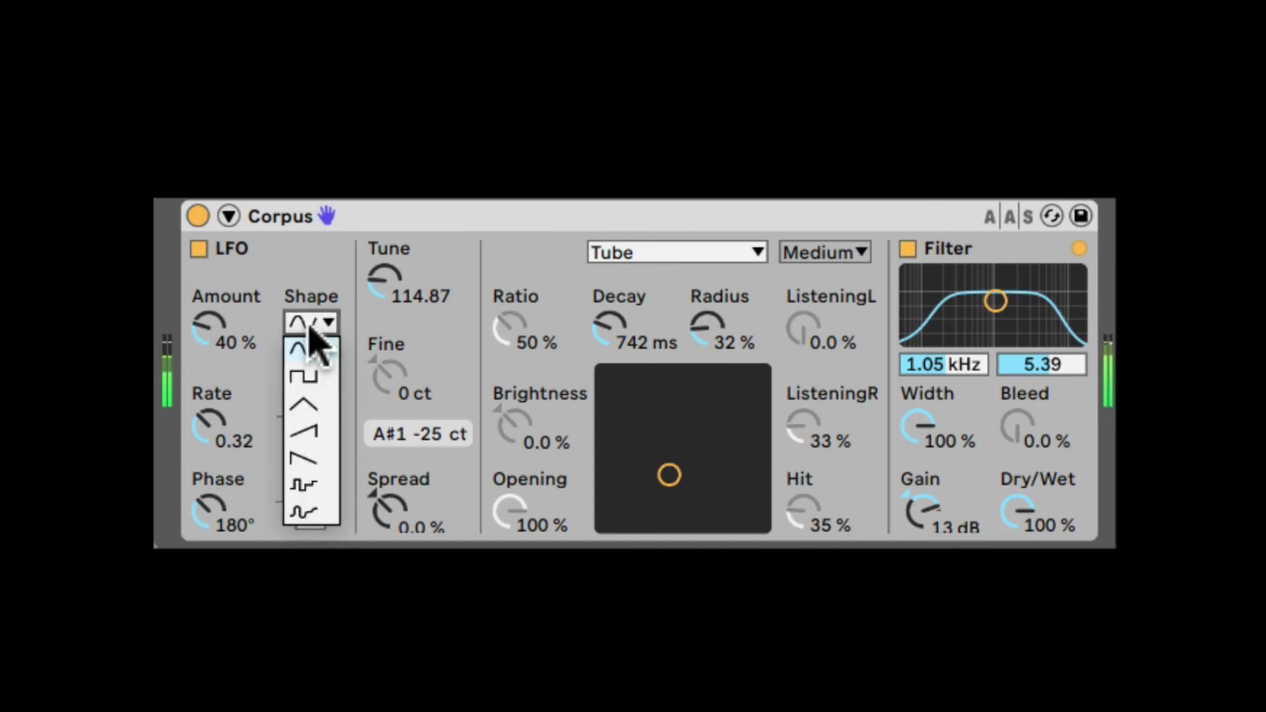
pyautogui.click(319, 498)
pyautogui.moveTo(226, 354)
pyautogui.mouseDown()
pyautogui.moveTo(227, 333)
pyautogui.moveTo(220, 354)
pyautogui.mouseUp()
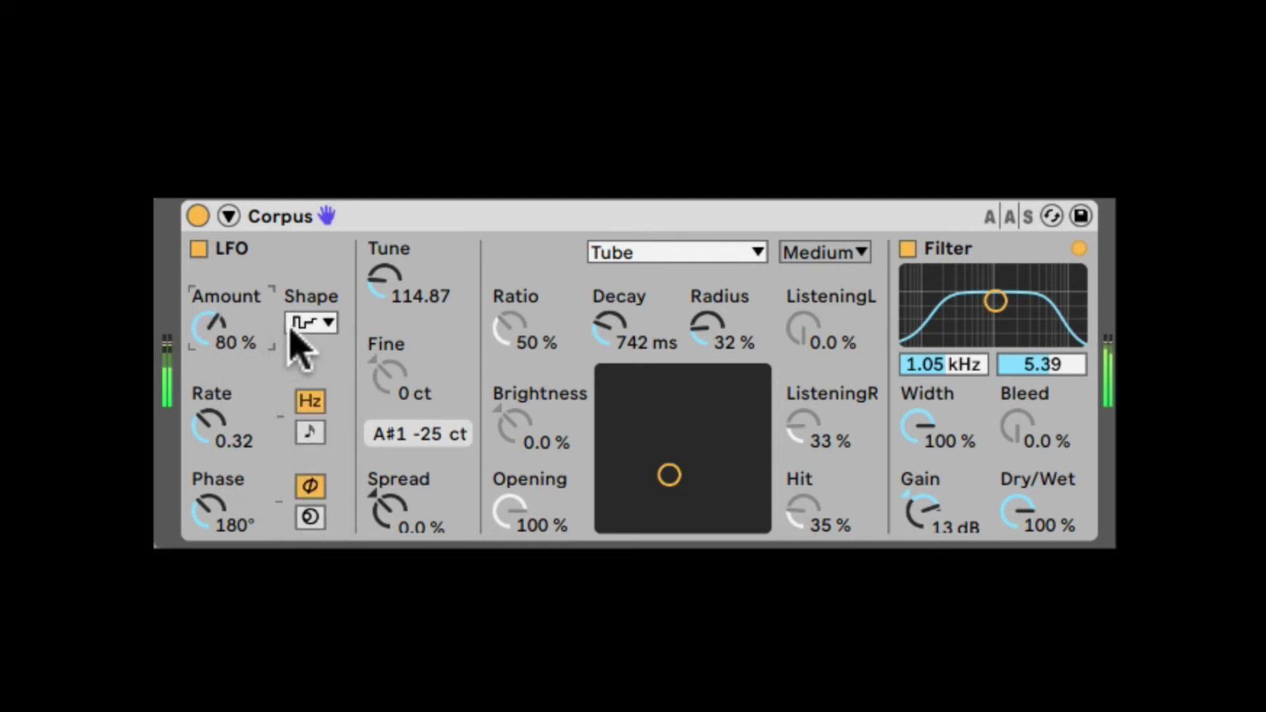
pyautogui.click(293, 324)
pyautogui.click(310, 507)
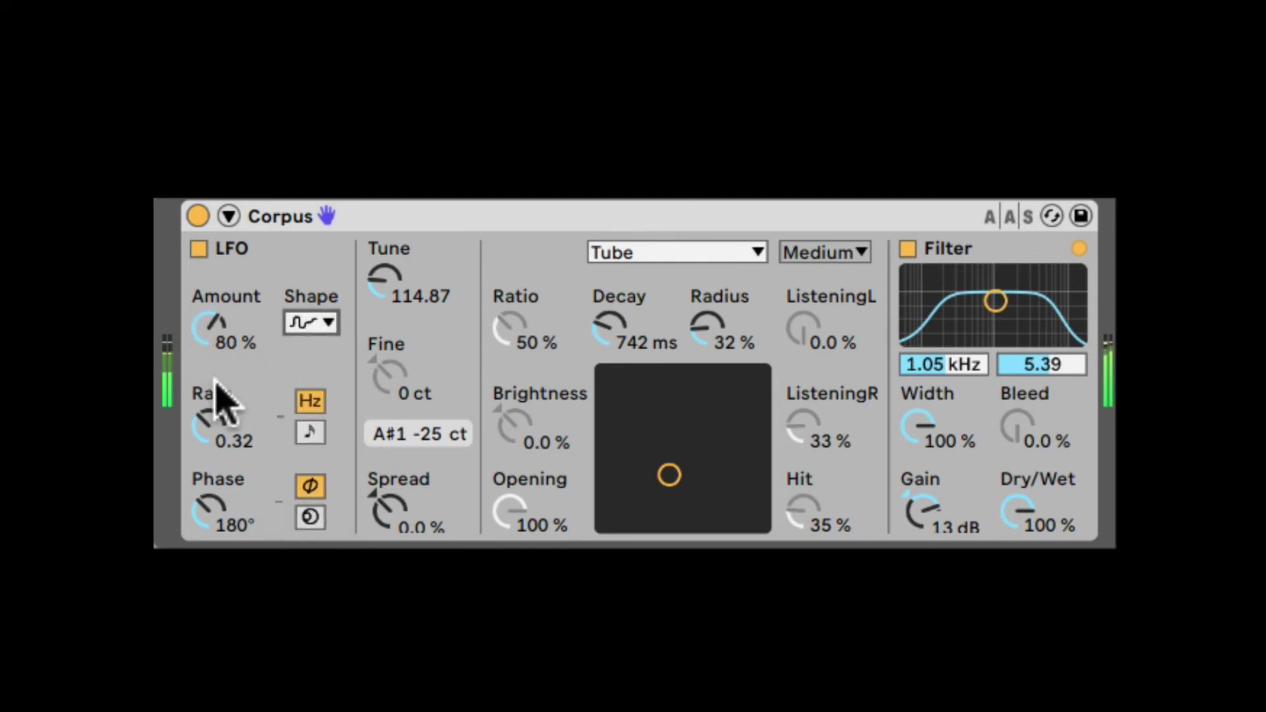
# - Set the LFO Rate to 1.55 Hz after briefly trying a synced 1/24 rate
pyautogui.moveTo(217, 427); pyautogui.dragTo(218, 396)
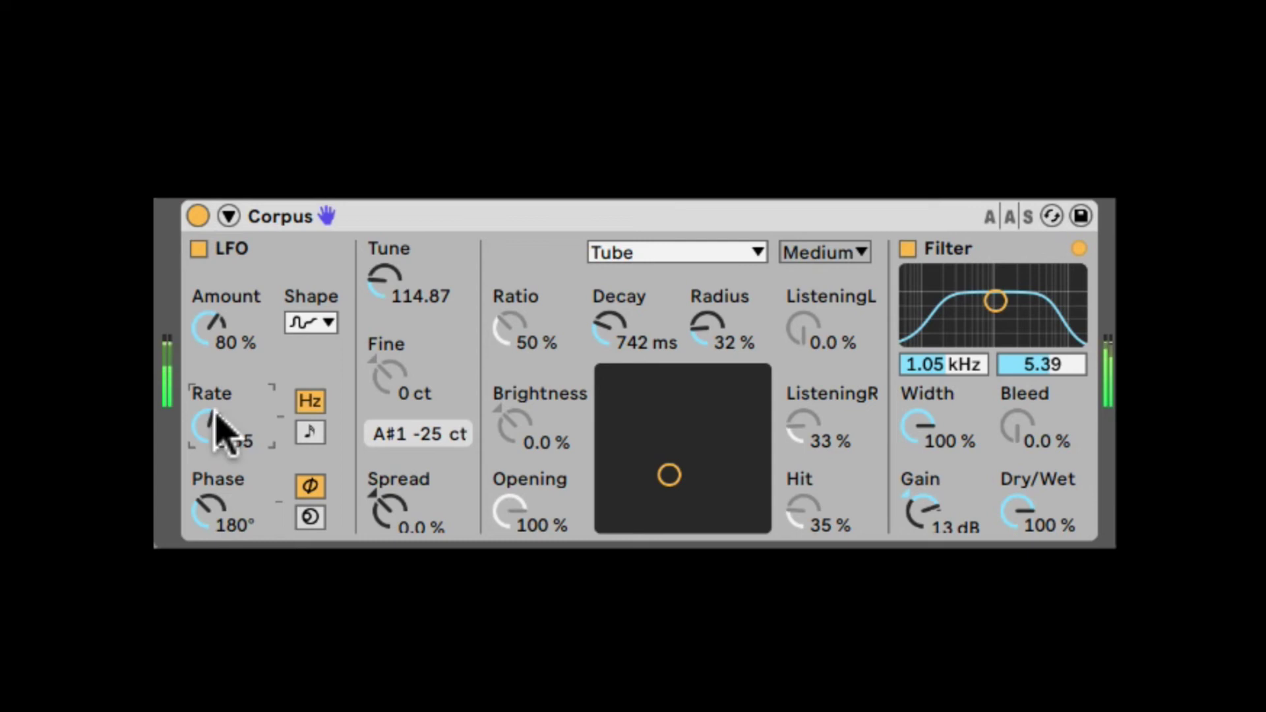
pyautogui.click(310, 431)
pyautogui.moveTo(212, 434)
pyautogui.mouseDown()
pyautogui.moveTo(213, 405)
pyautogui.moveTo(212, 425)
pyautogui.mouseUp()
pyautogui.click(311, 400)
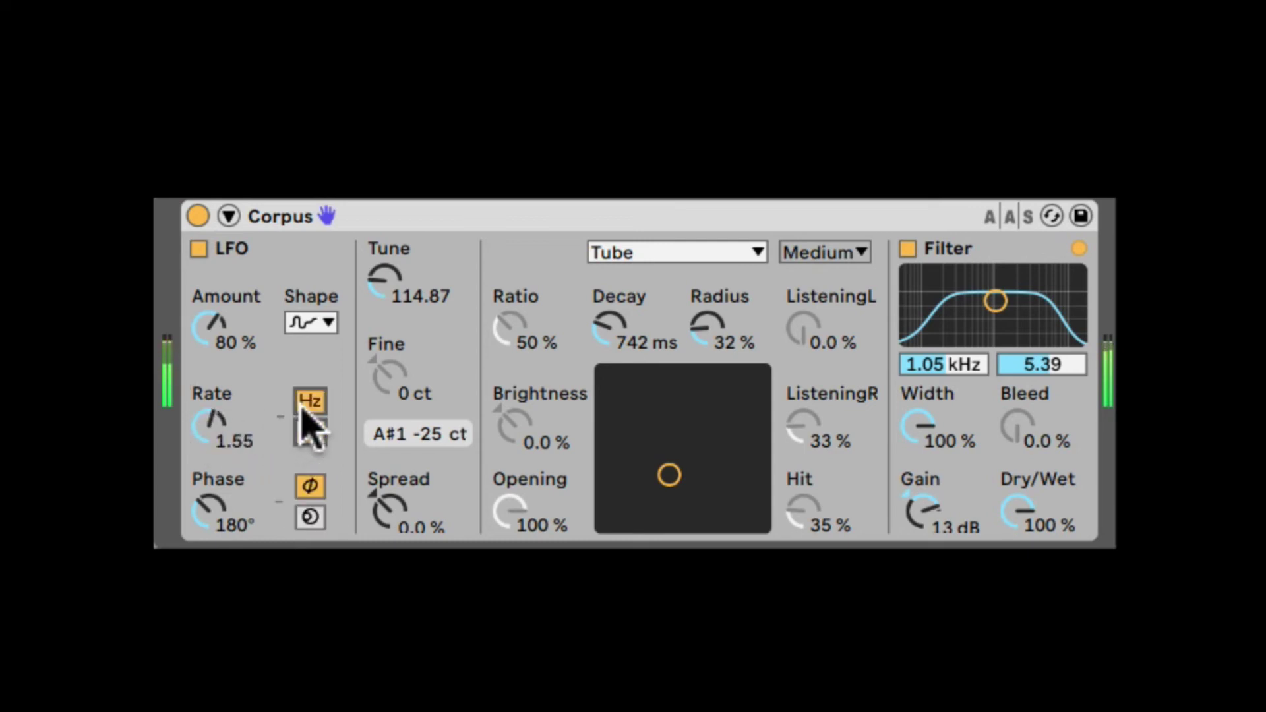
# - Adjust the LFO phase offset, switch to spin mode and fine-tune the Amount
pyautogui.moveTo(212, 508); pyautogui.dragTo(218, 547)
pyautogui.click(310, 516)
pyautogui.moveTo(202, 351); pyautogui.dragTo(204, 333)
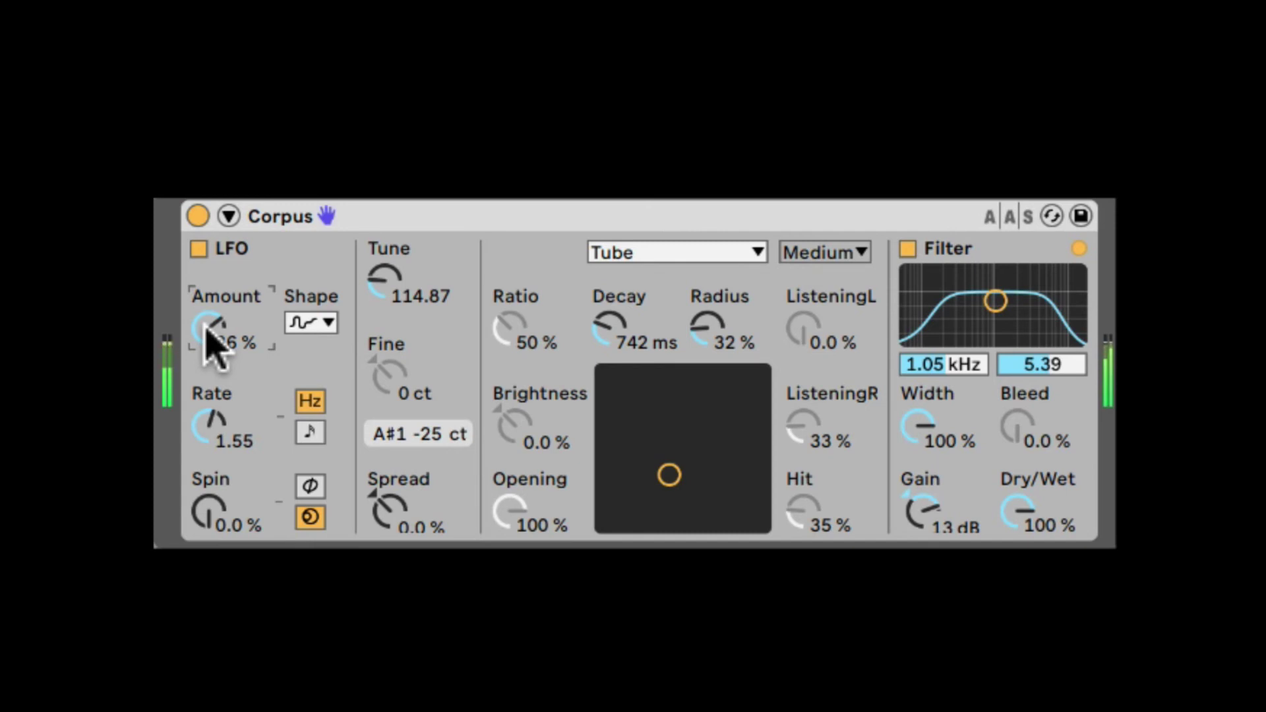
pyautogui.moveTo(206, 329)
pyautogui.mouseDown()
pyautogui.moveTo(223, 305)
pyautogui.moveTo(215, 297)
pyautogui.moveTo(235, 310)
pyautogui.moveTo(216, 329)
pyautogui.mouseUp()
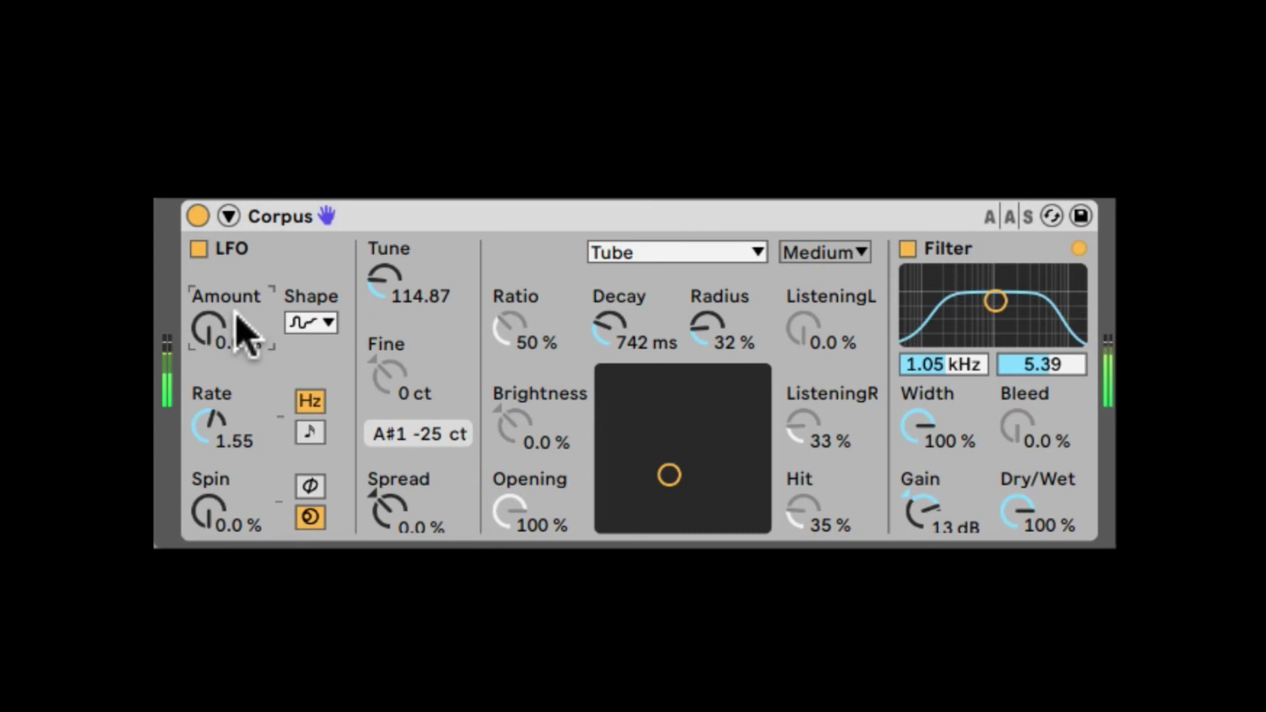
# - Expand Corpus's sidechain settings and insert a new empty MIDI track, 2 MIDI
pyautogui.click(229, 217)
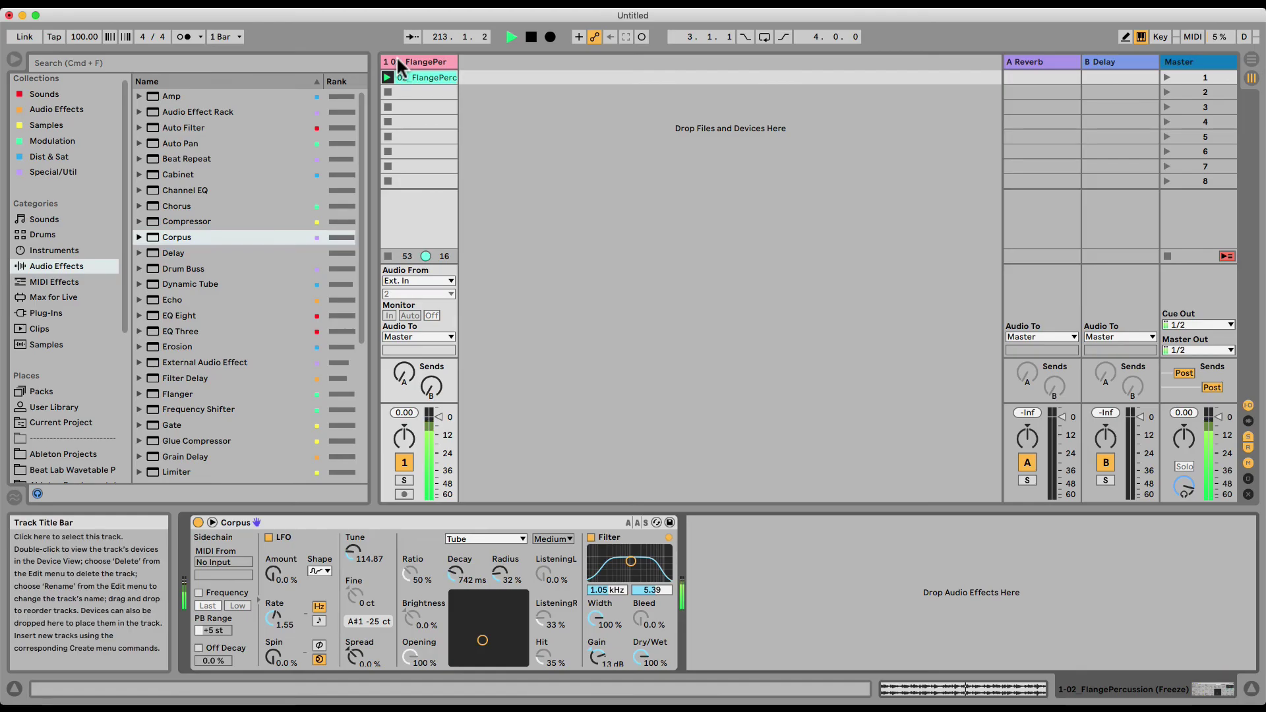
pyautogui.press('super+shift+t')
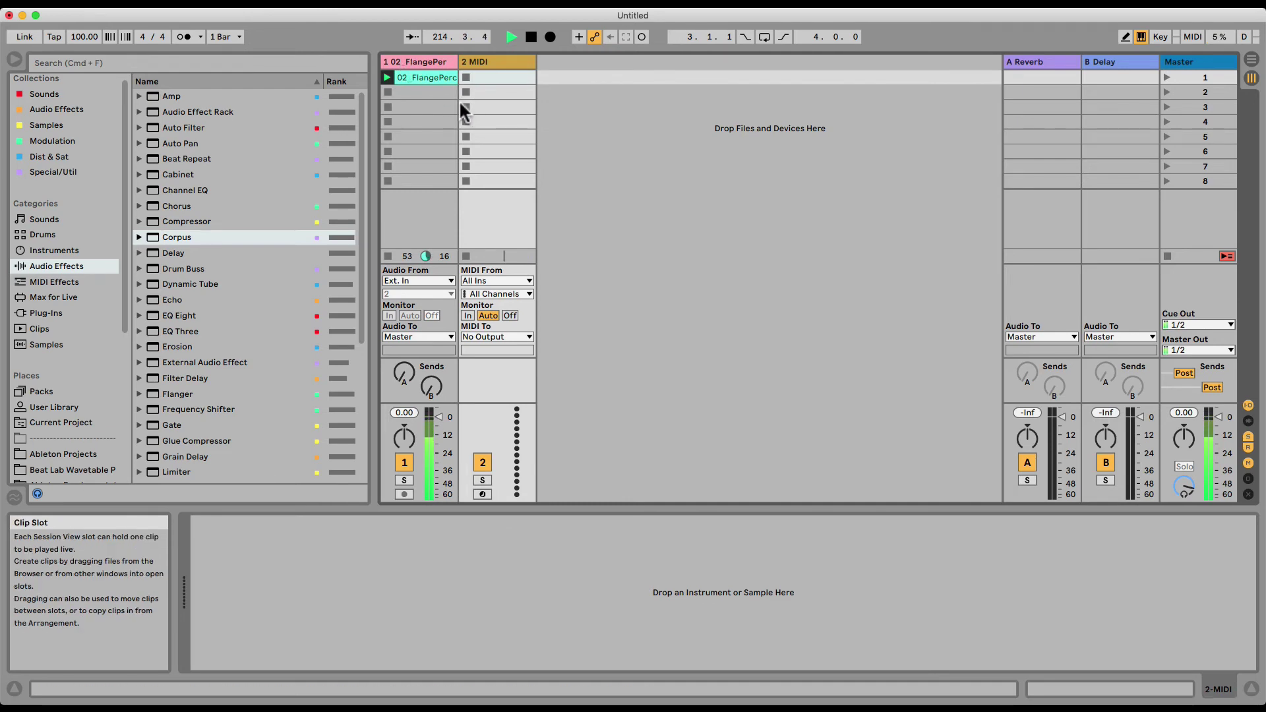
# - On the percussion track, set Corpus's sidechain MIDI source to 2-MIDI with Frequency on
pyautogui.click(425, 62)
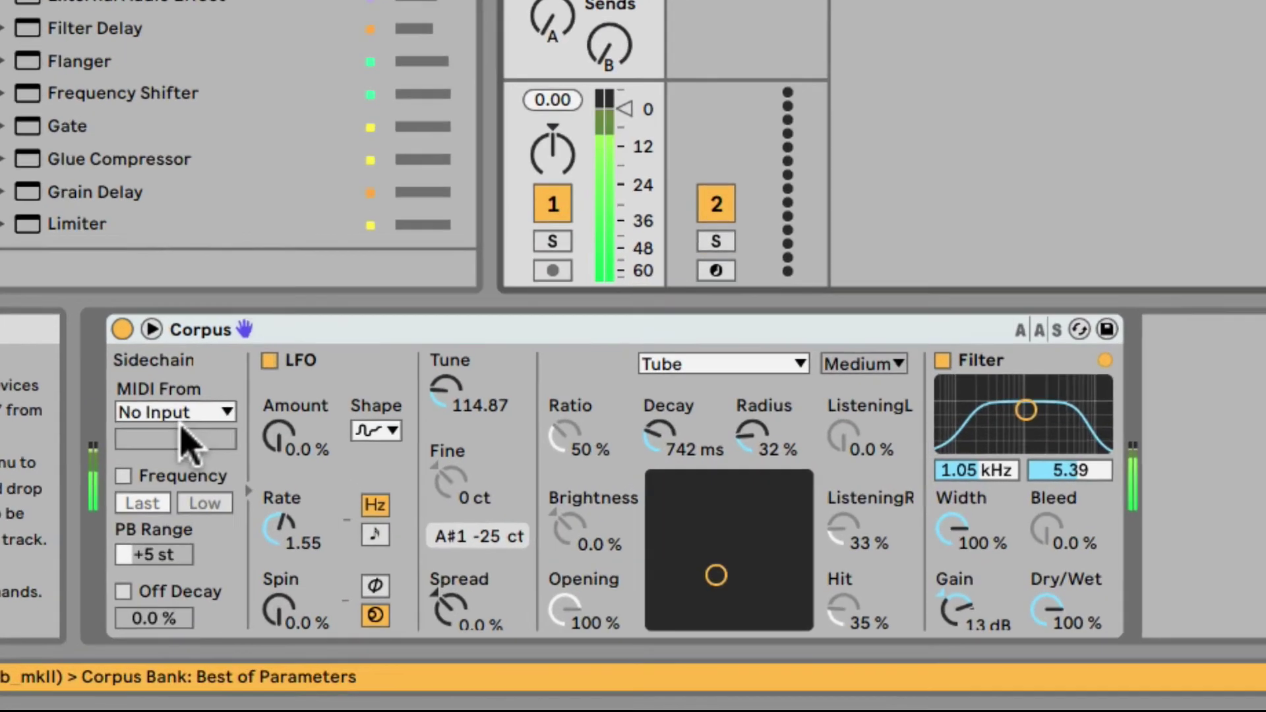
pyautogui.click(223, 562)
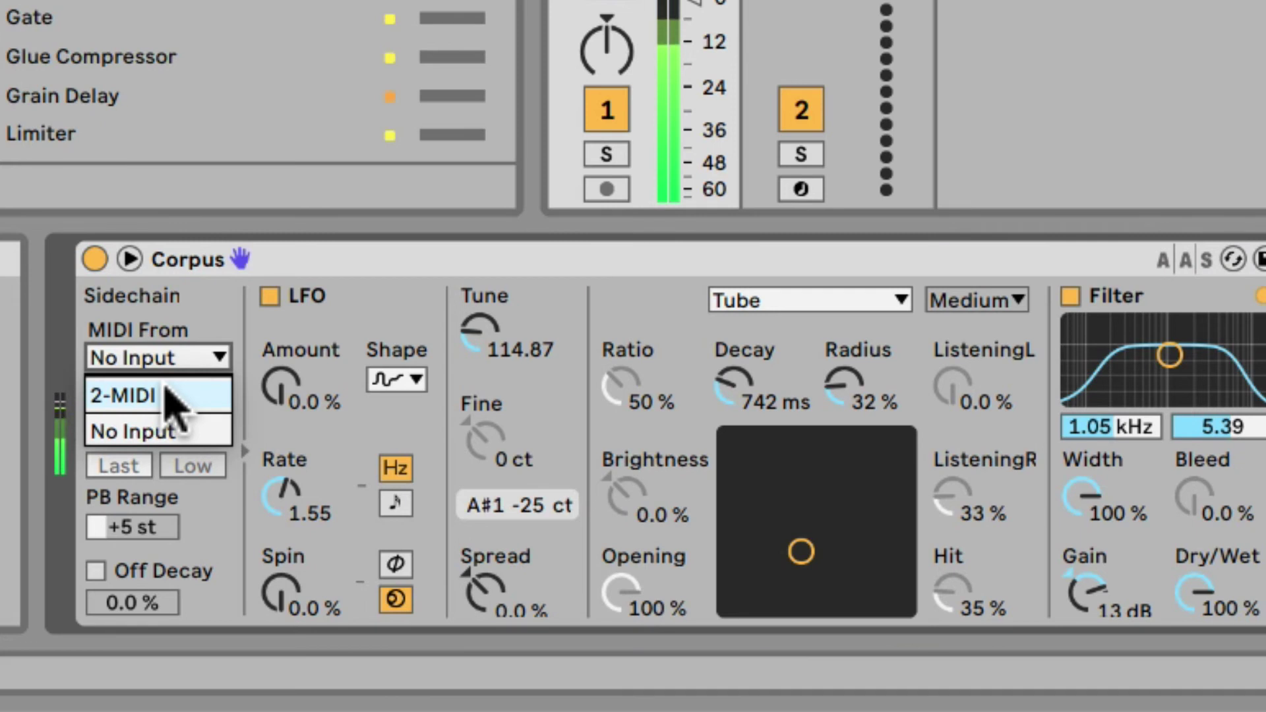
pyautogui.click(171, 397)
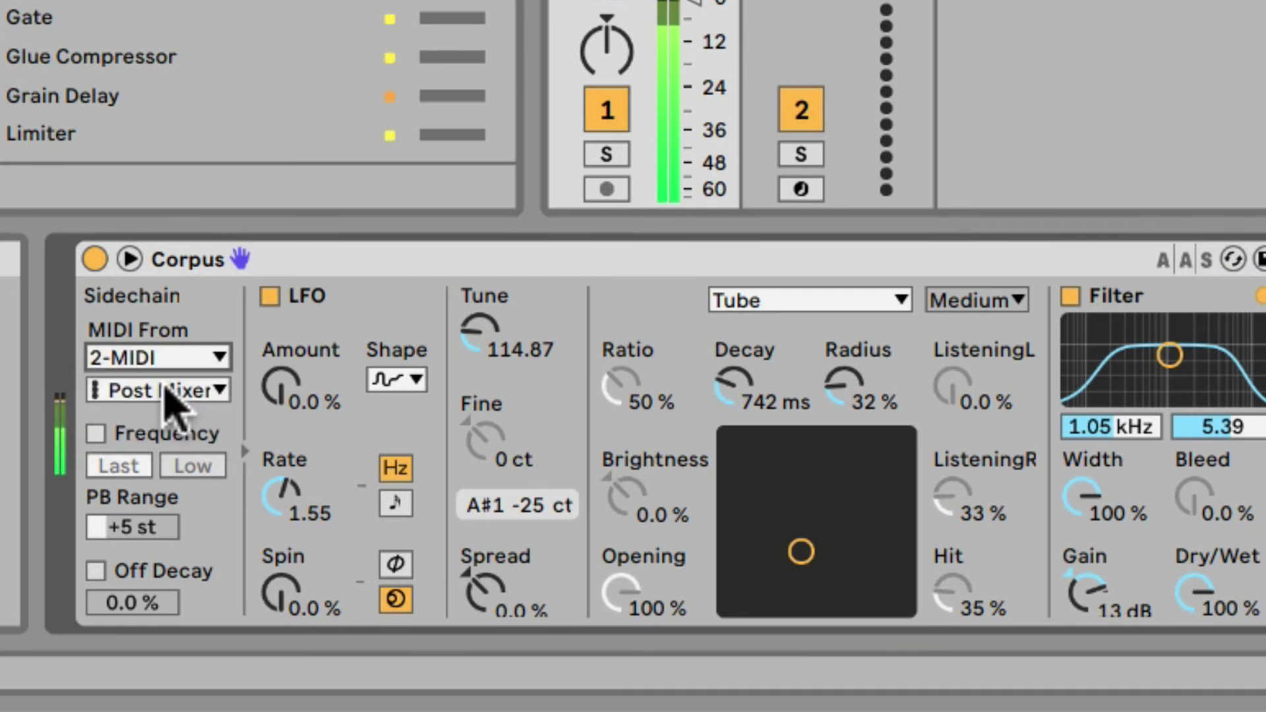
pyautogui.click(99, 435)
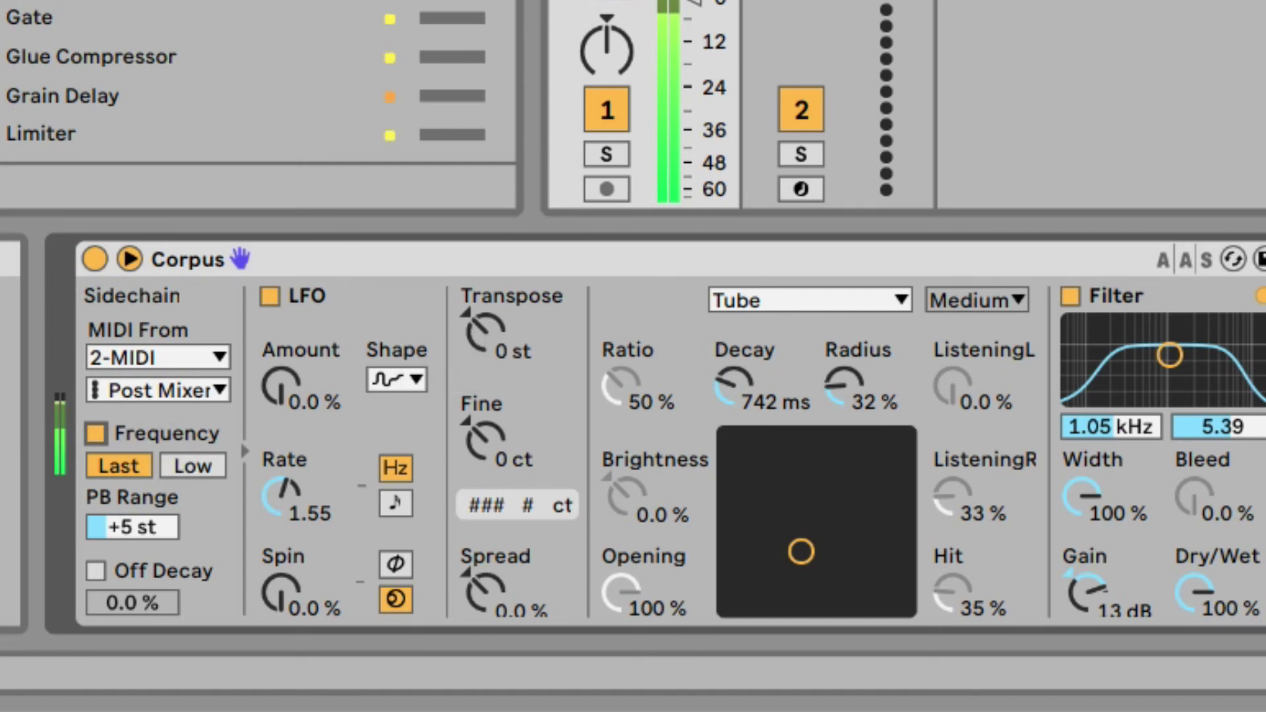
pyautogui.click(486, 333)
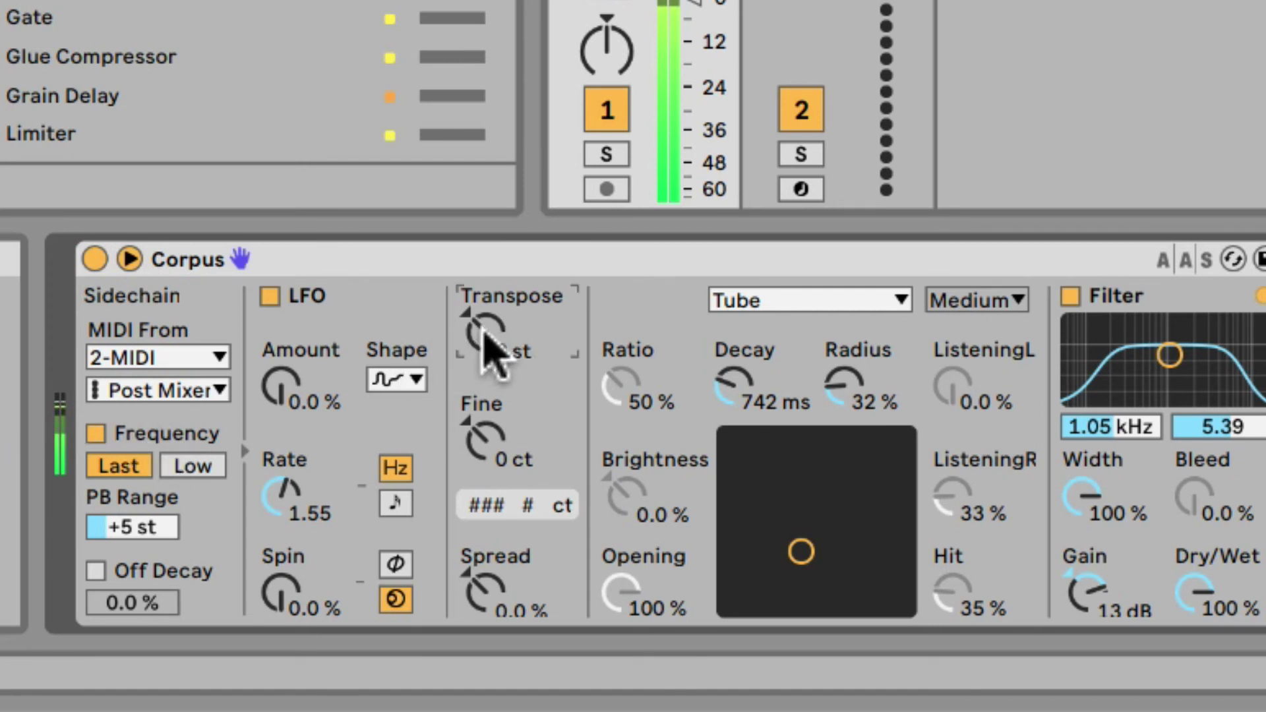
pyautogui.click(97, 433)
pyautogui.click(97, 433)
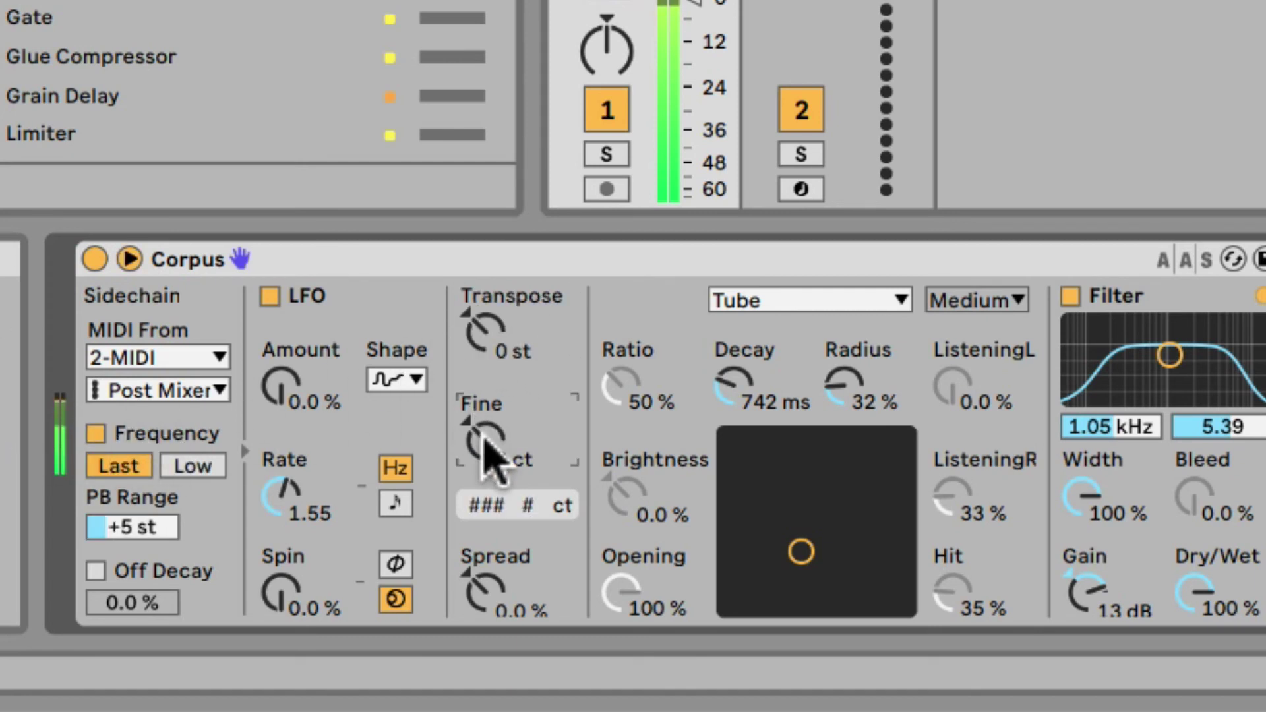
# - Reset Fine tuning to 0 ct and arm track 2 to receive MIDI notes
pyautogui.moveTo(482, 436); pyautogui.dragTo(481, 427)
pyautogui.press('Delete')
pyautogui.click(146, 465)
pyautogui.click(801, 189)
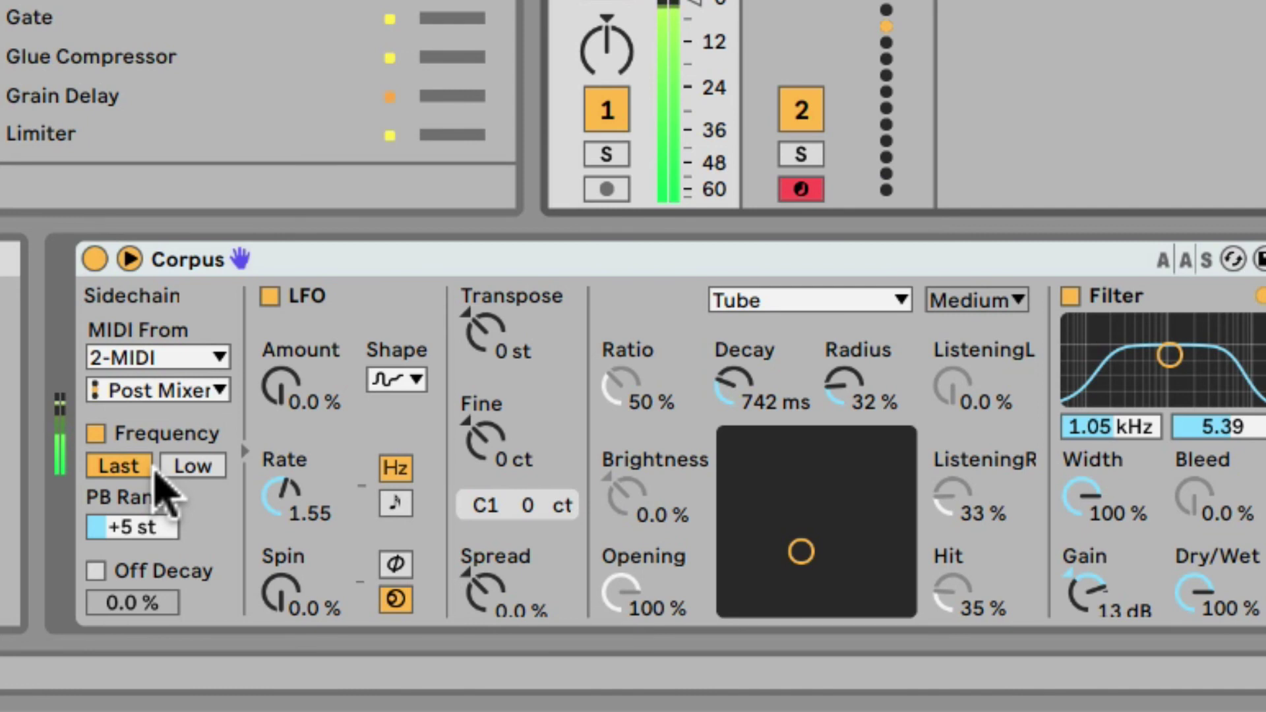
# - Set Frequency to follow the Last note instead of Low, and enable Off Decay at 98 %
pyautogui.click(198, 466)
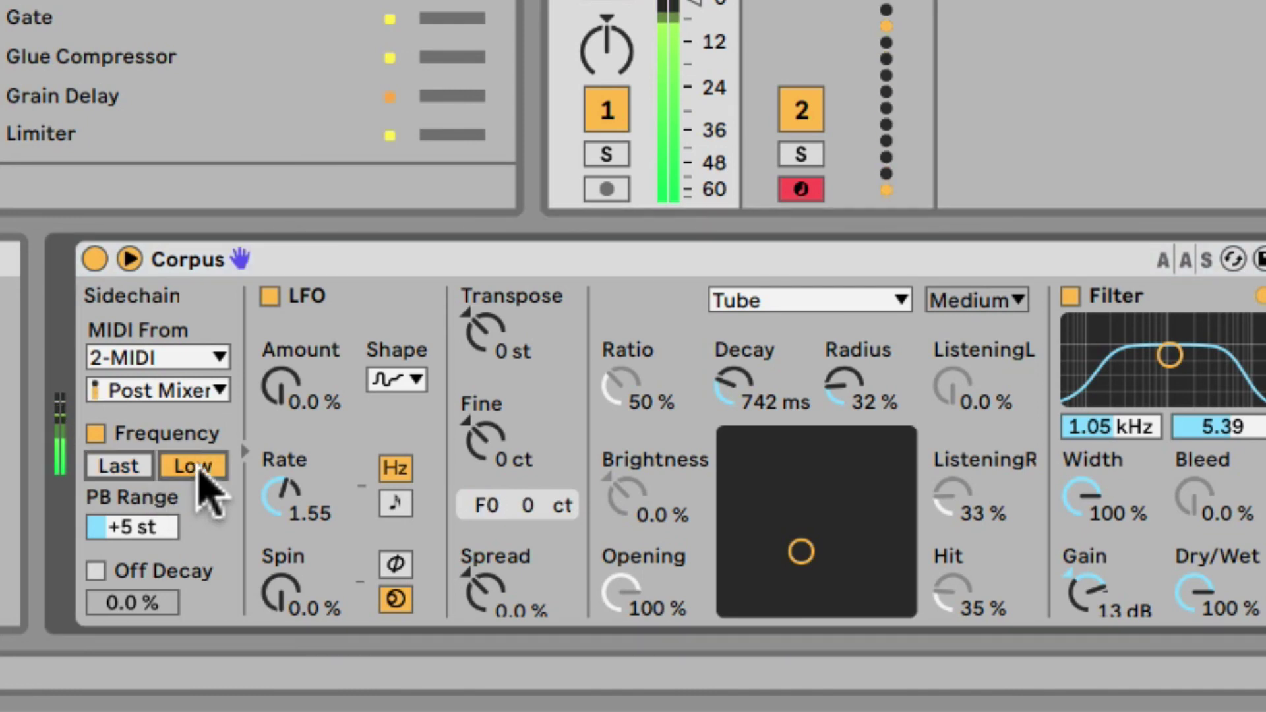
pyautogui.click(122, 466)
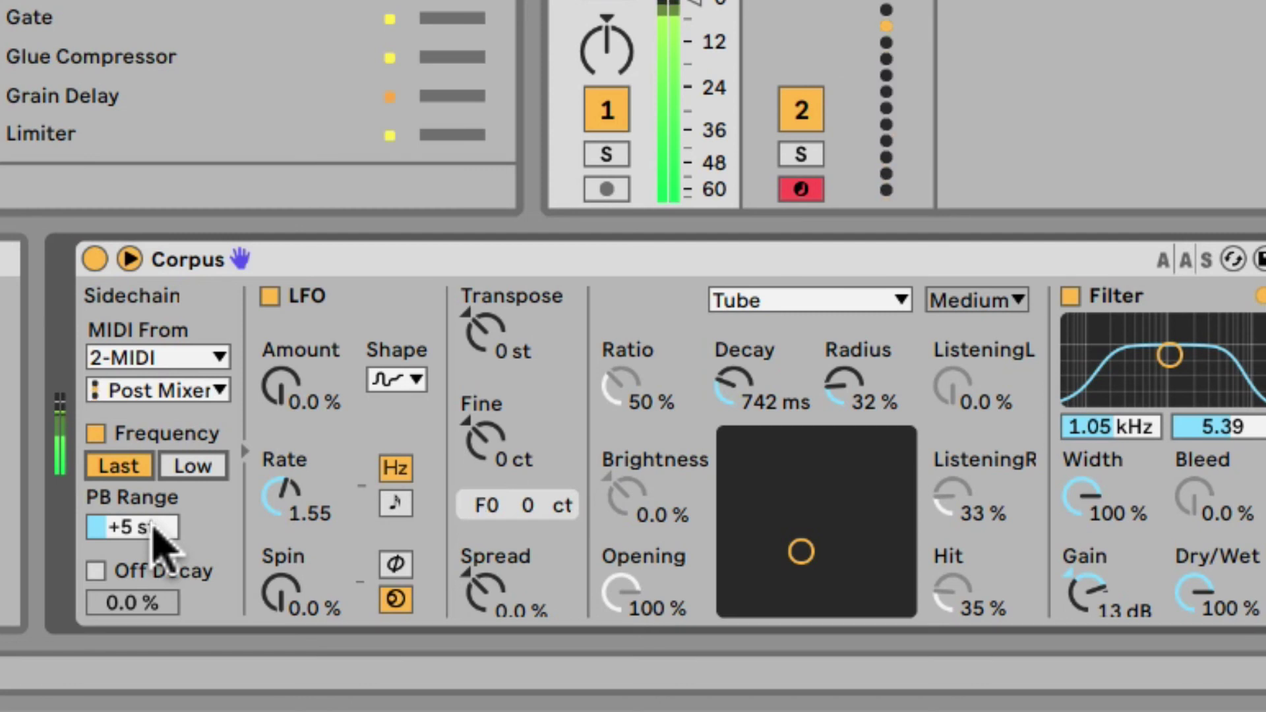
pyautogui.click(96, 571)
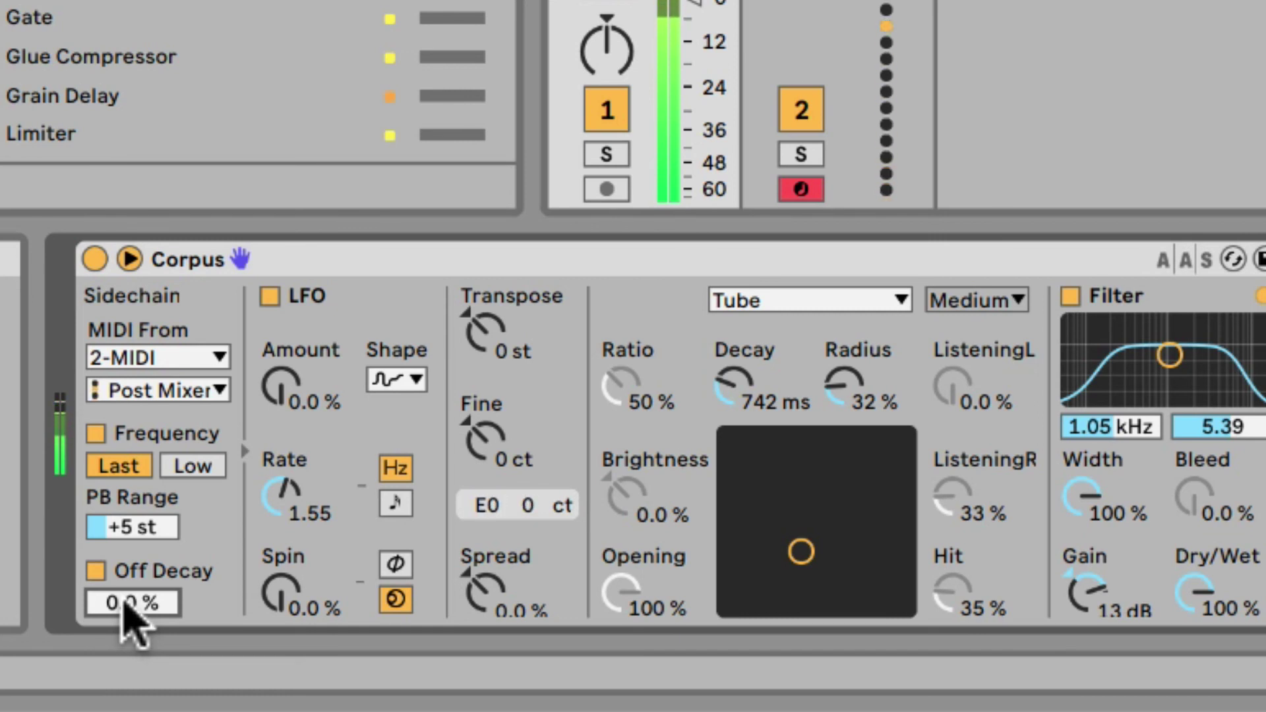
pyautogui.moveTo(132, 602)
pyautogui.mouseDown()
pyautogui.moveTo(132, 567)
pyautogui.moveTo(132, 603)
pyautogui.mouseUp()
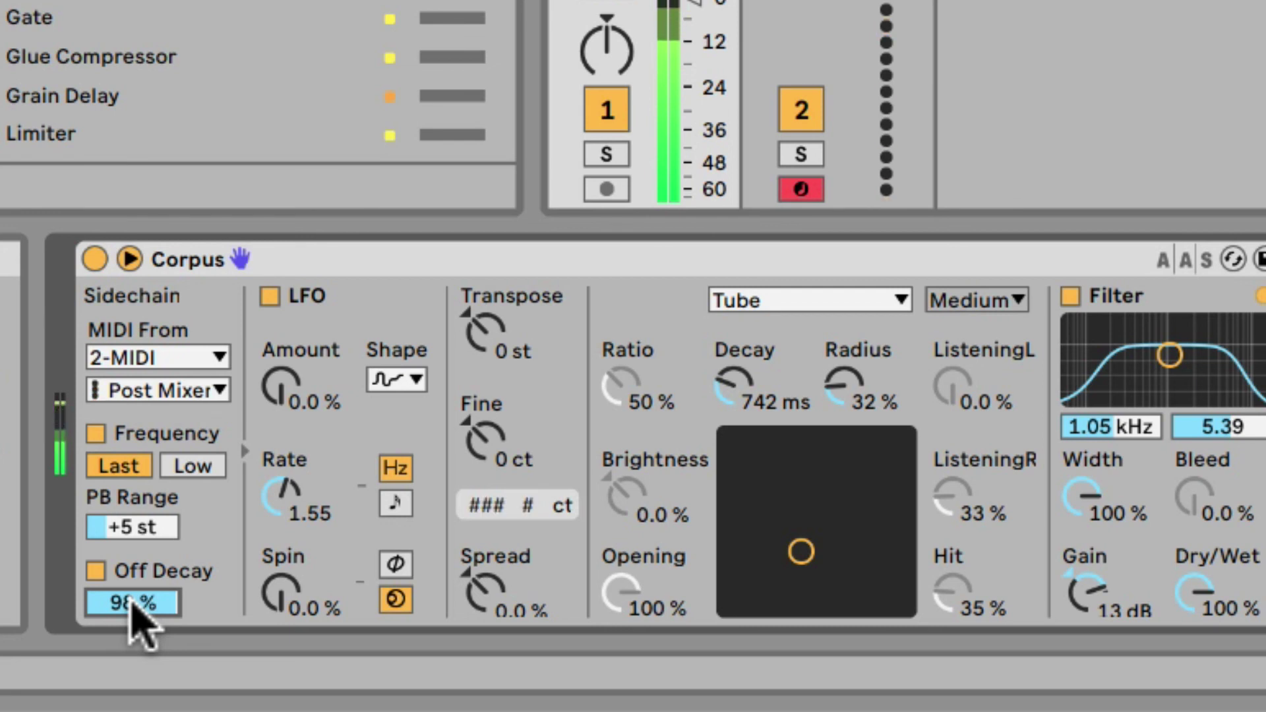
# - Set Off Decay to 100 %, shift the played note range to C0–D1 and choose the Pipe resonator
pyautogui.moveTo(132, 601)
pyautogui.mouseDown()
pyautogui.moveTo(131, 623)
pyautogui.moveTo(129, 599)
pyautogui.mouseUp()
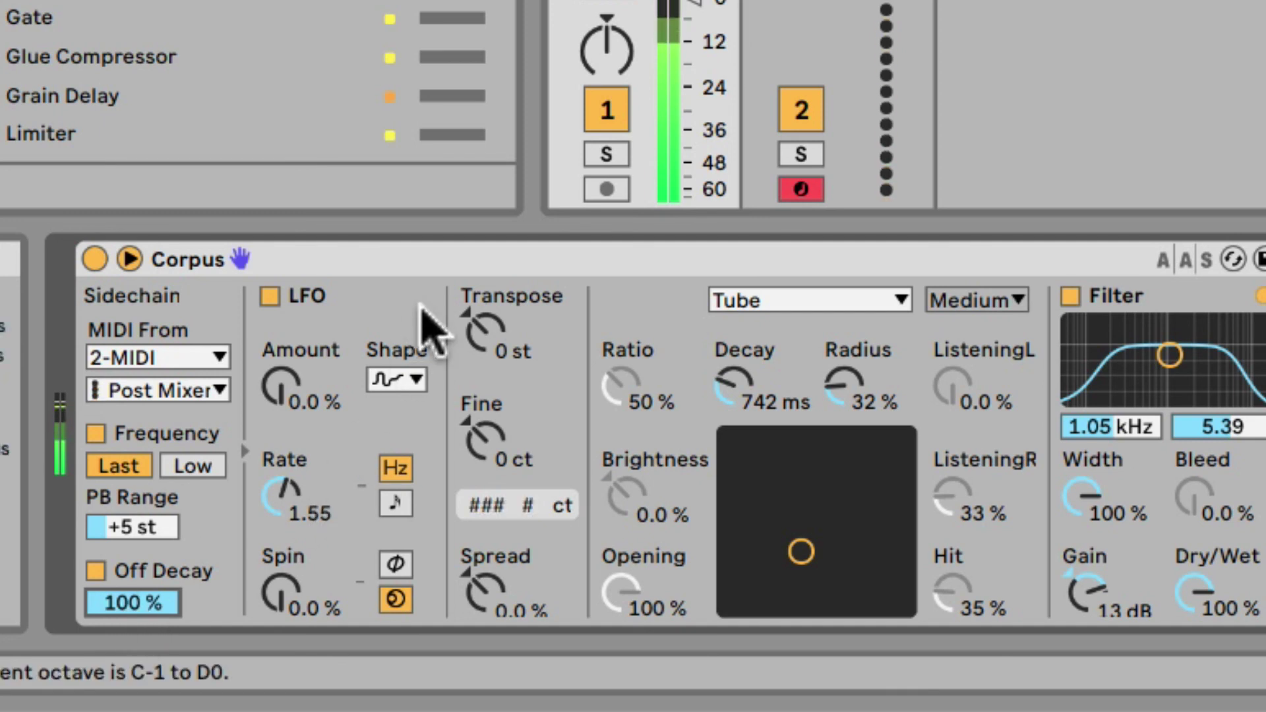
pyautogui.press('f')
pyautogui.press('x')
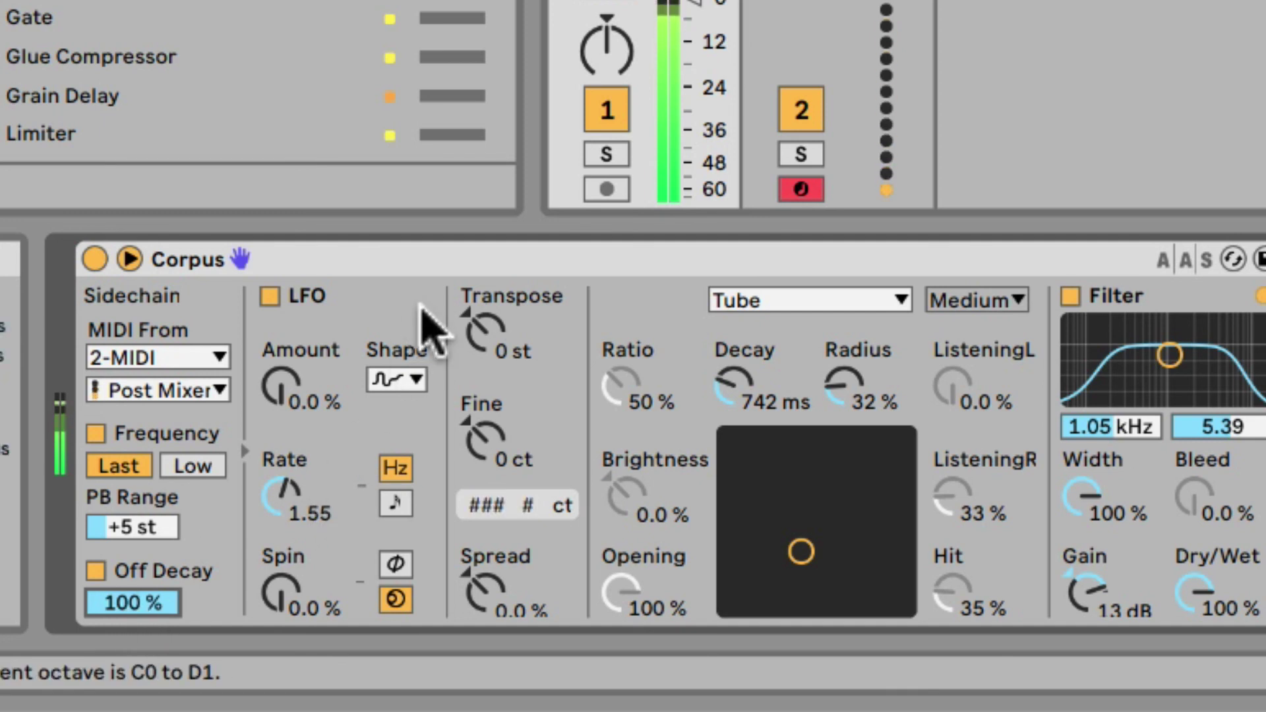
pyautogui.press('h')
pyautogui.press('f')
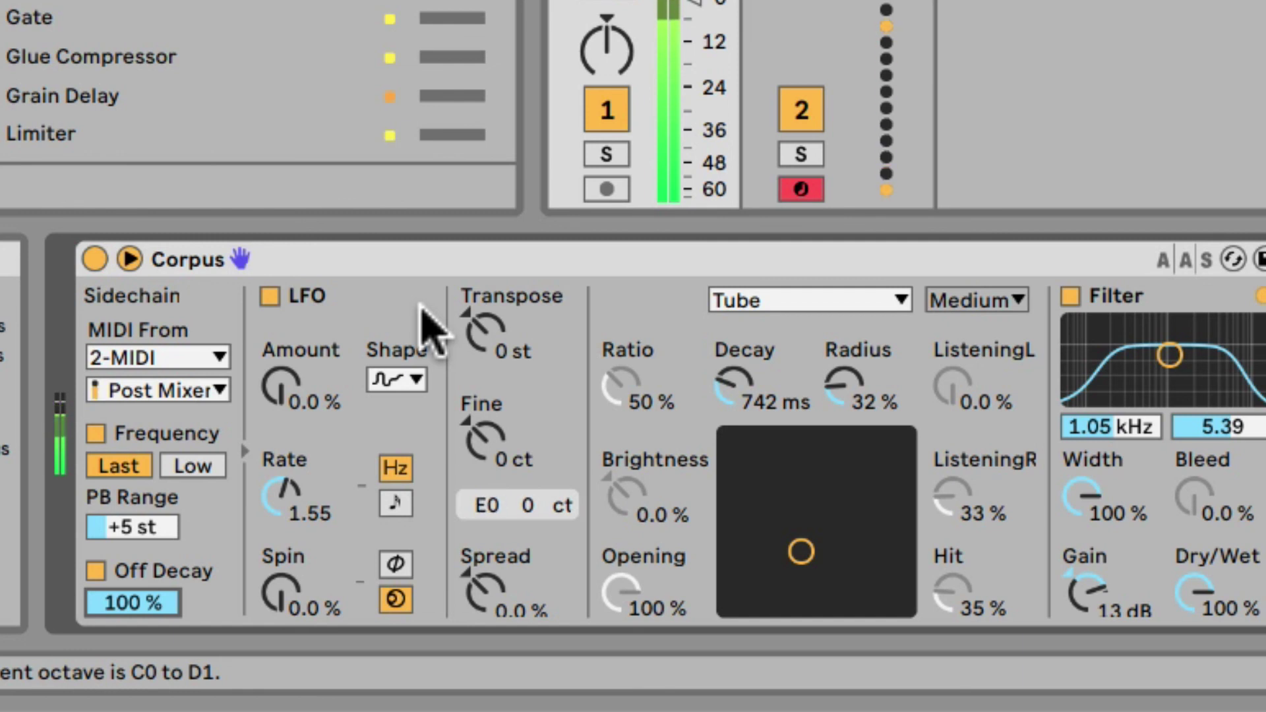
pyautogui.click(767, 302)
pyautogui.click(770, 487)
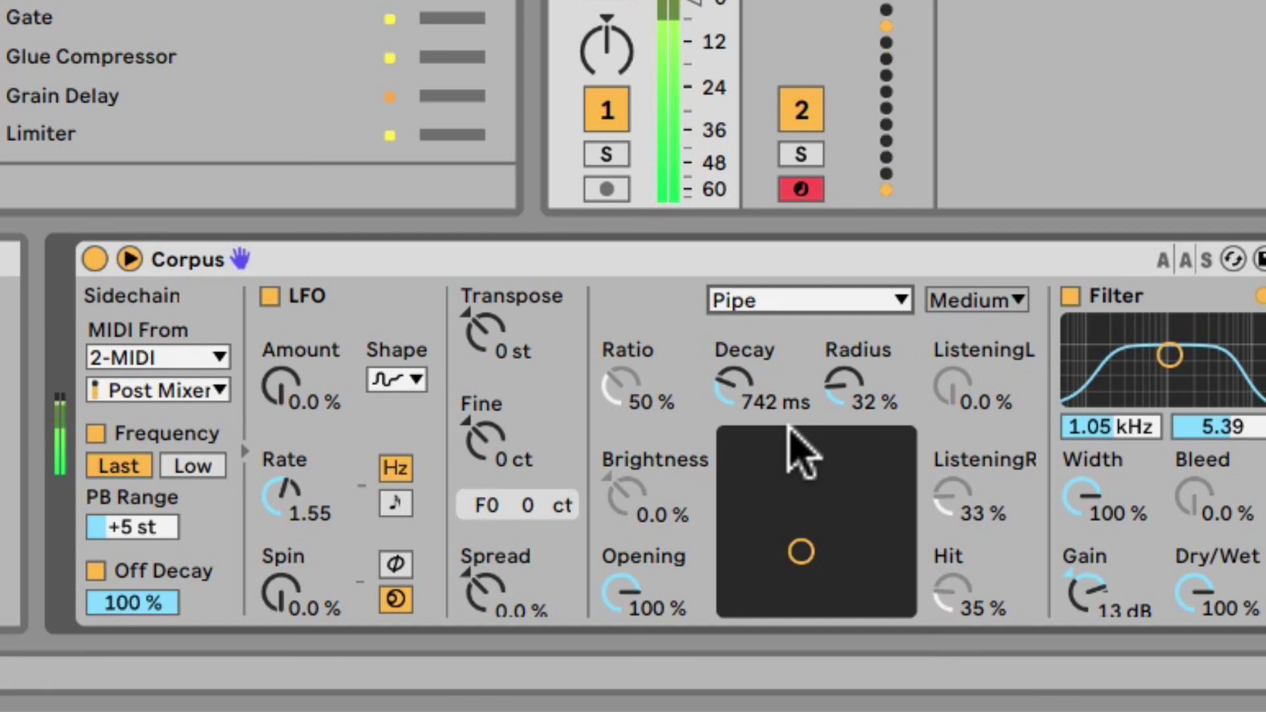
pyautogui.rightClick(645, 264)
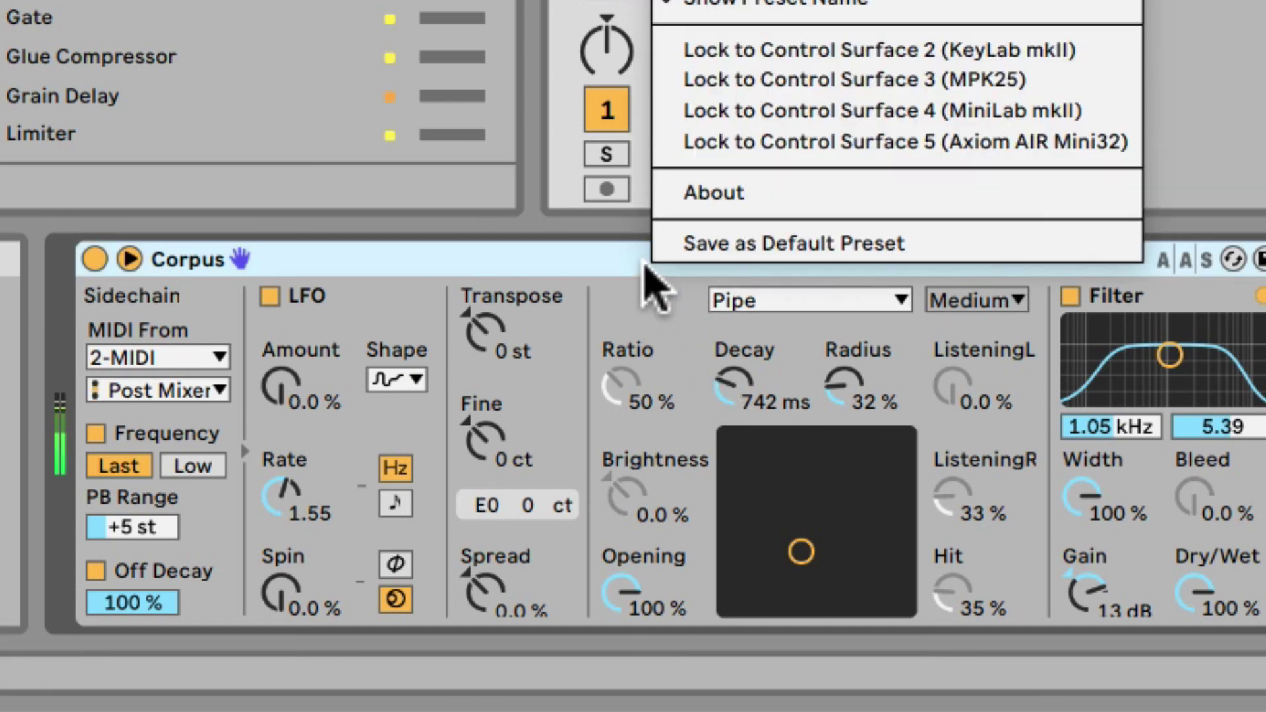
pyautogui.click(704, 191)
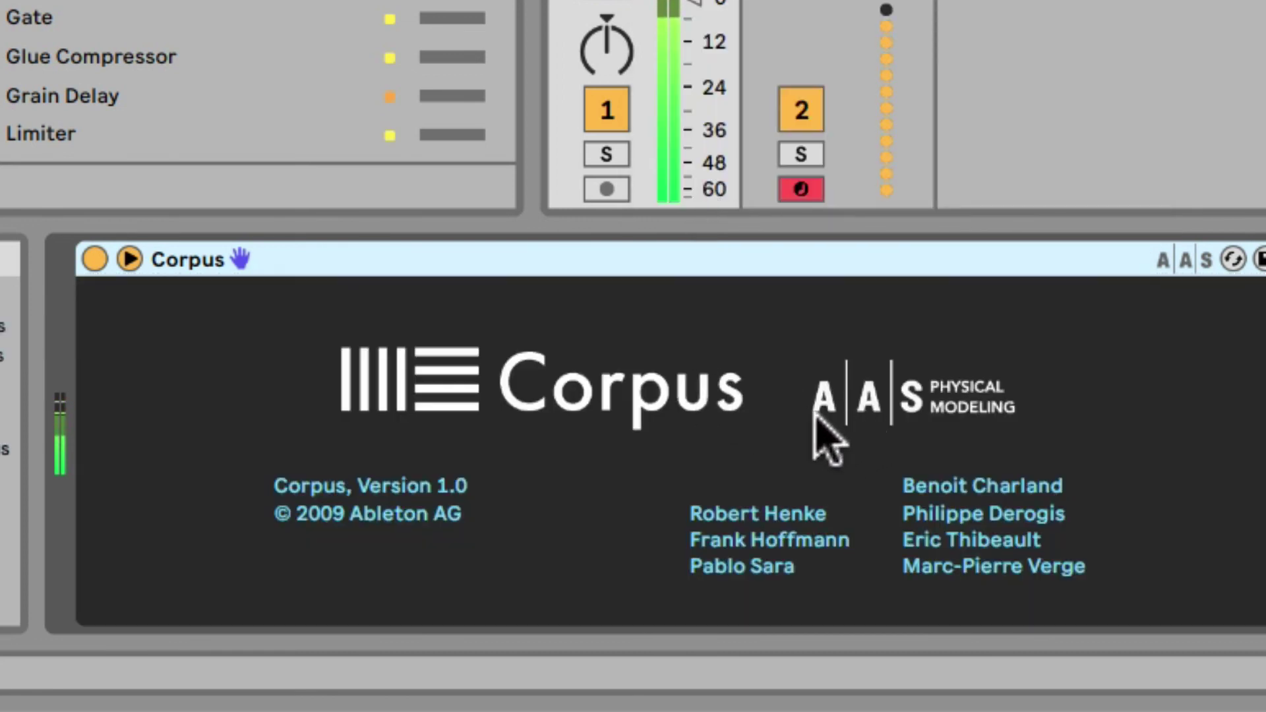
pyautogui.rightClick(761, 260)
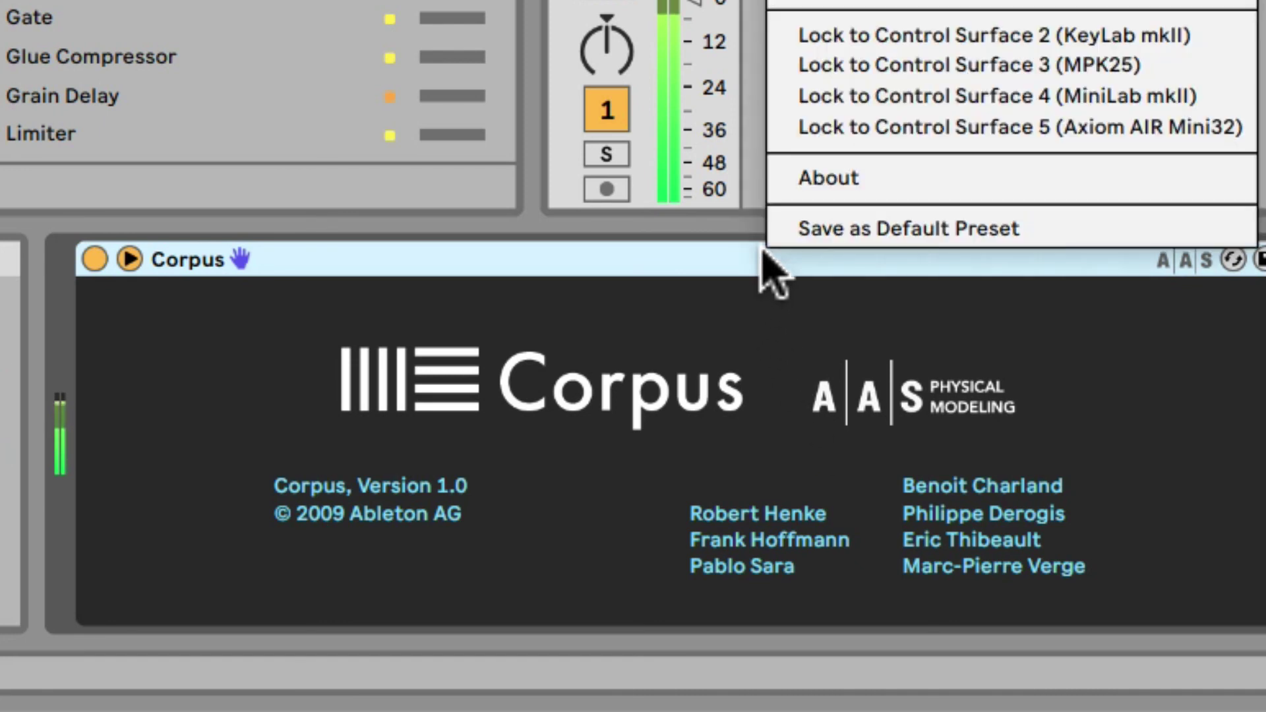
pyautogui.click(818, 175)
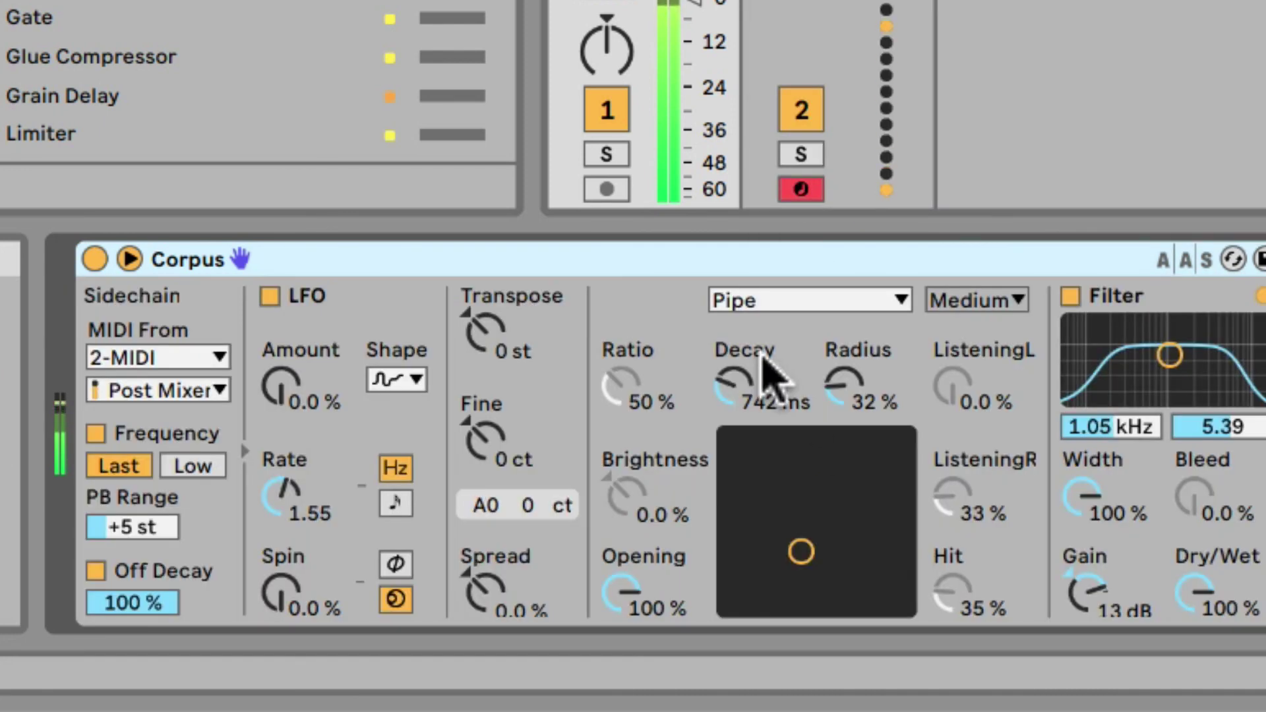